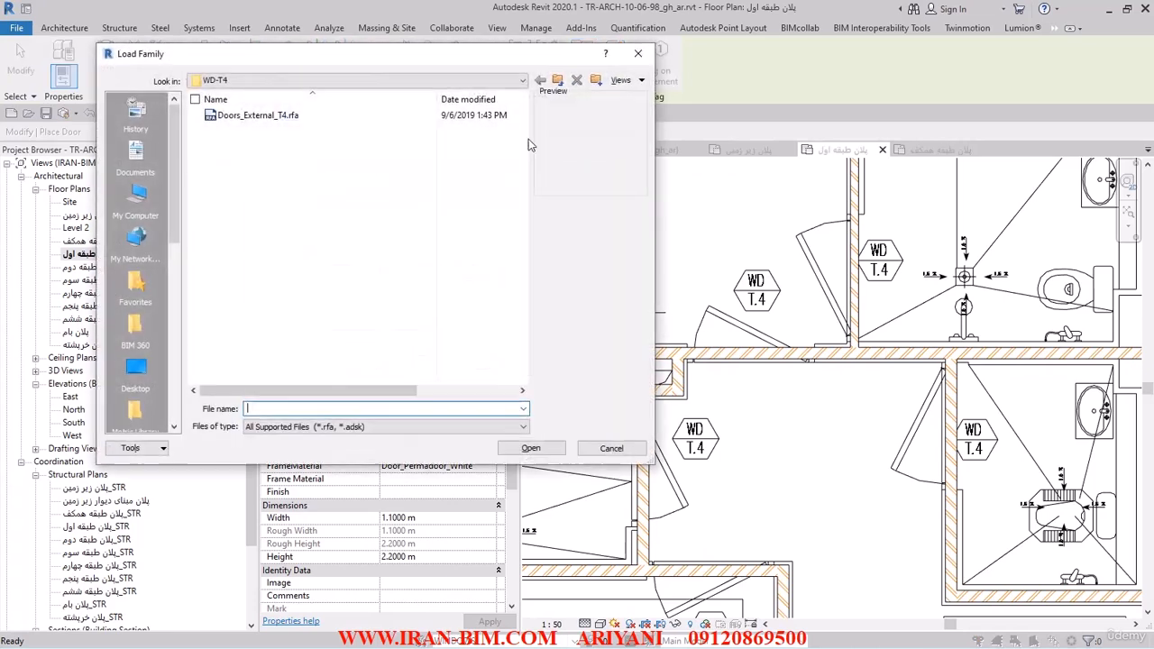
Load the door family Doors_External_T4.rfa from the WD-T4 folder
click(264, 80)
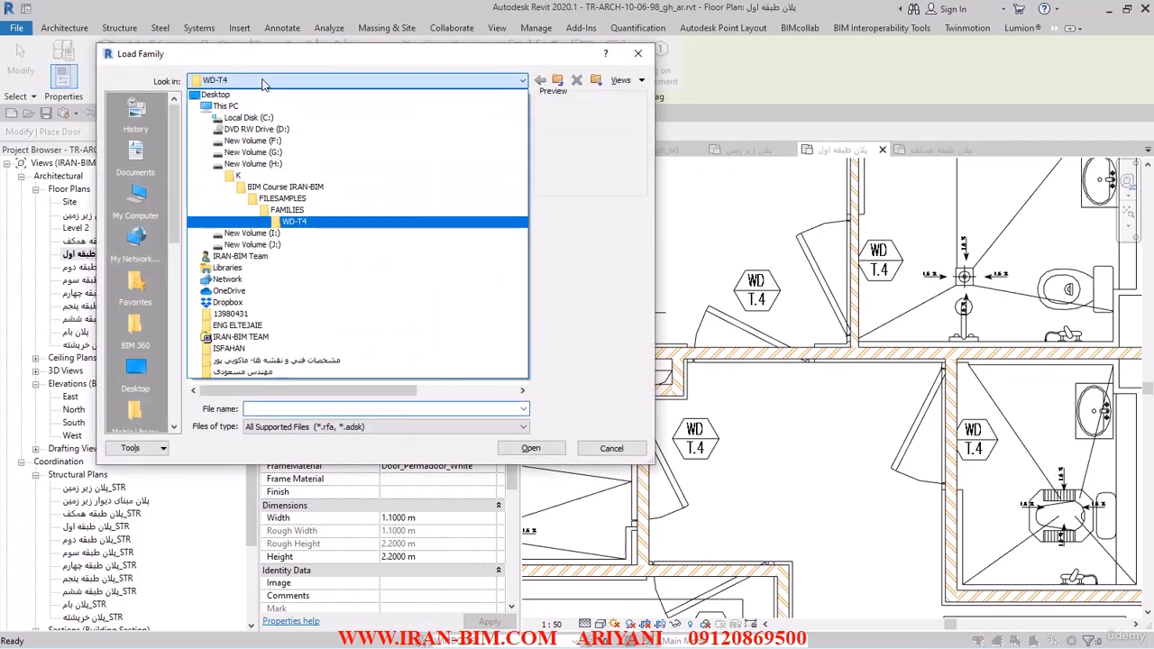
click(292, 224)
click(266, 117)
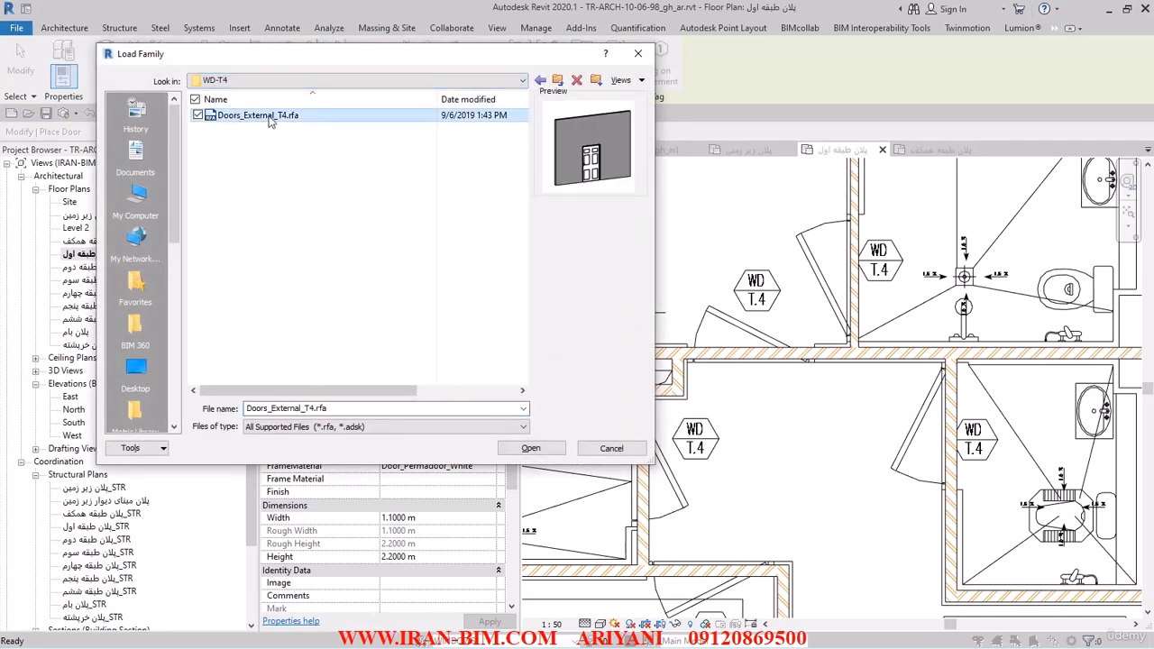
click(530, 448)
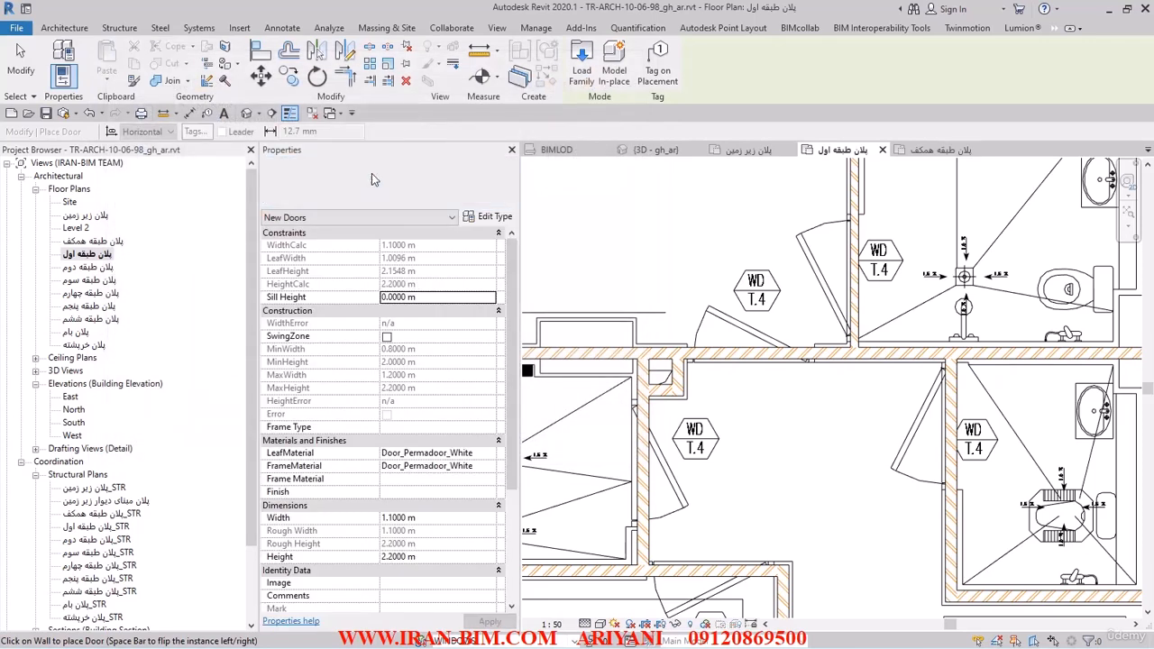
Examine the instance parameters of the WD-T.4 door type, widening the properties area to read the warranty, serial and installation fields
click(372, 173)
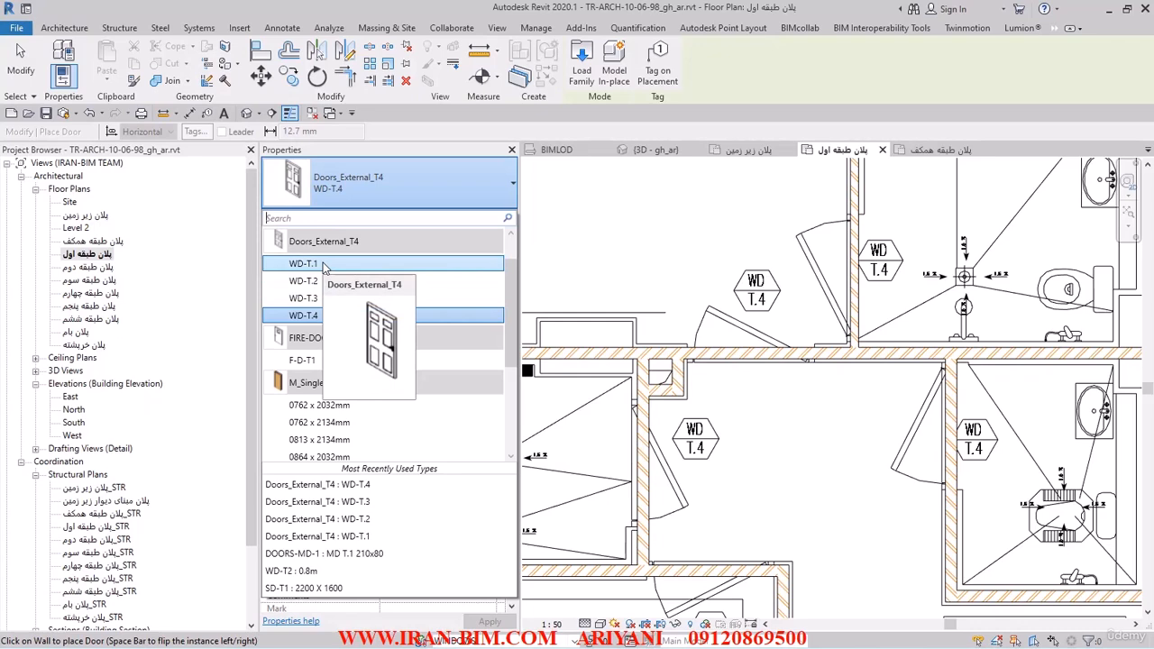
click(344, 188)
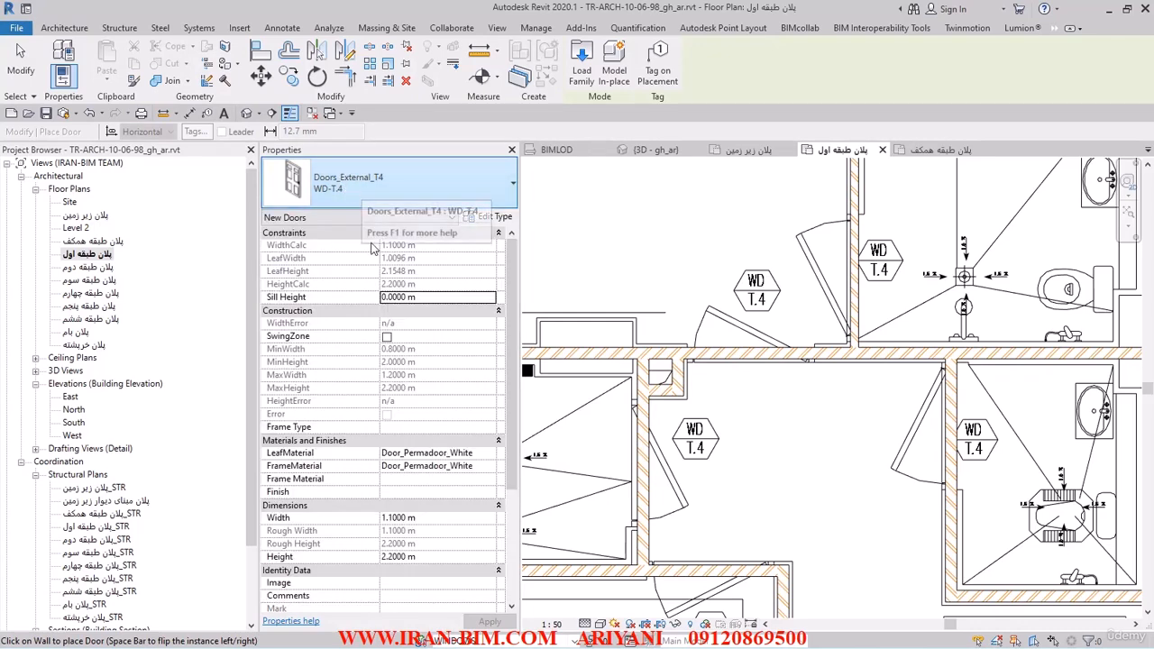
scroll(397, 419, down, 3)
scroll(415, 395, down, 2)
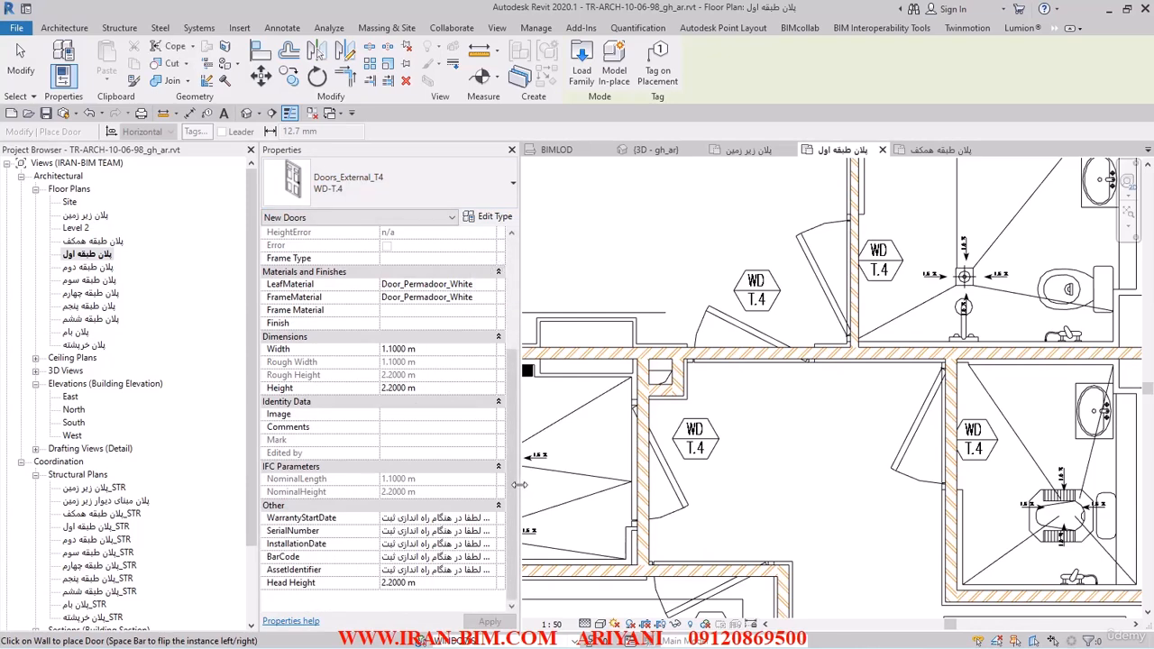
drag(520, 487, 610, 387)
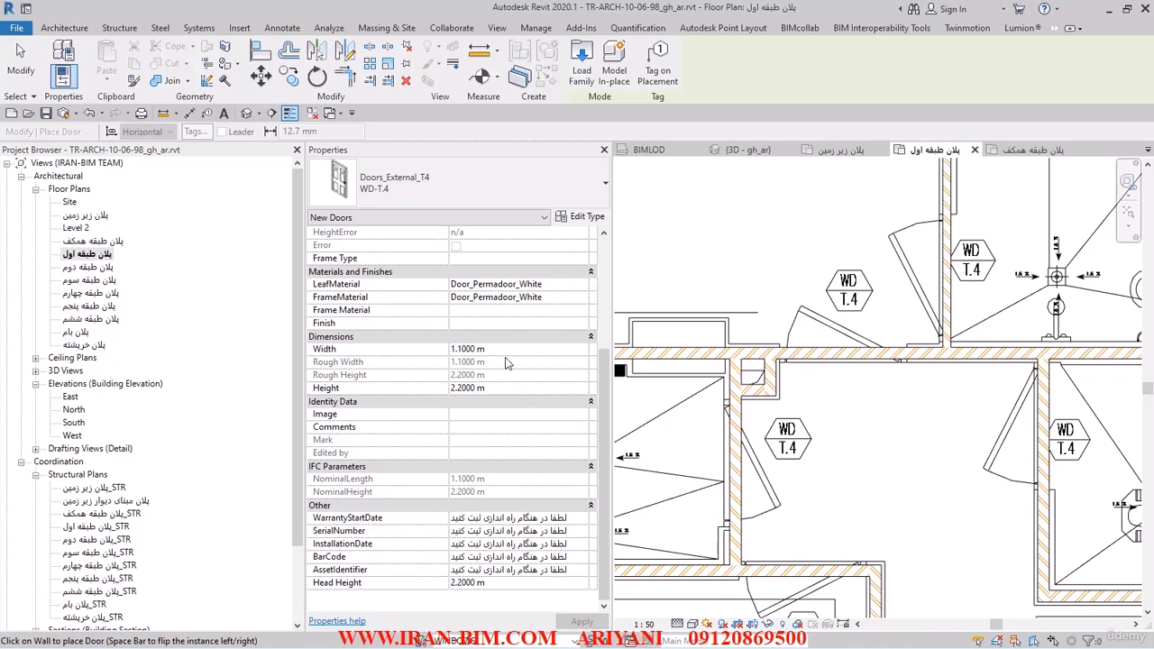
click(507, 544)
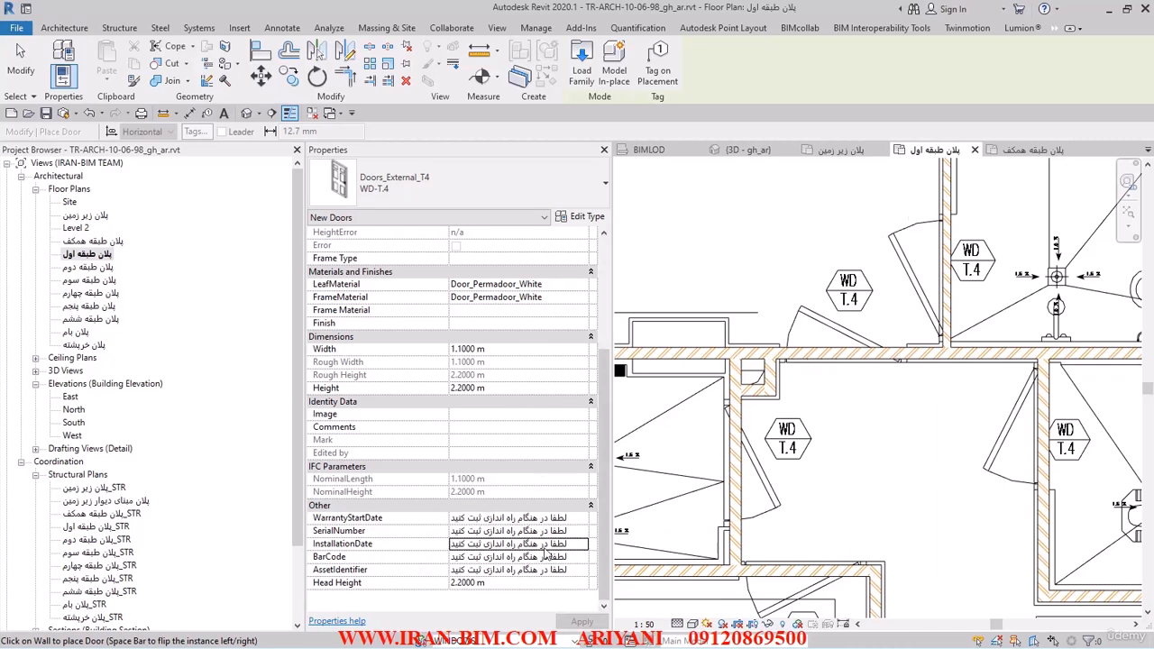
Review all type parameters of WD-T.4, from constraints and identity data to the IFC, model and warranty information
click(581, 216)
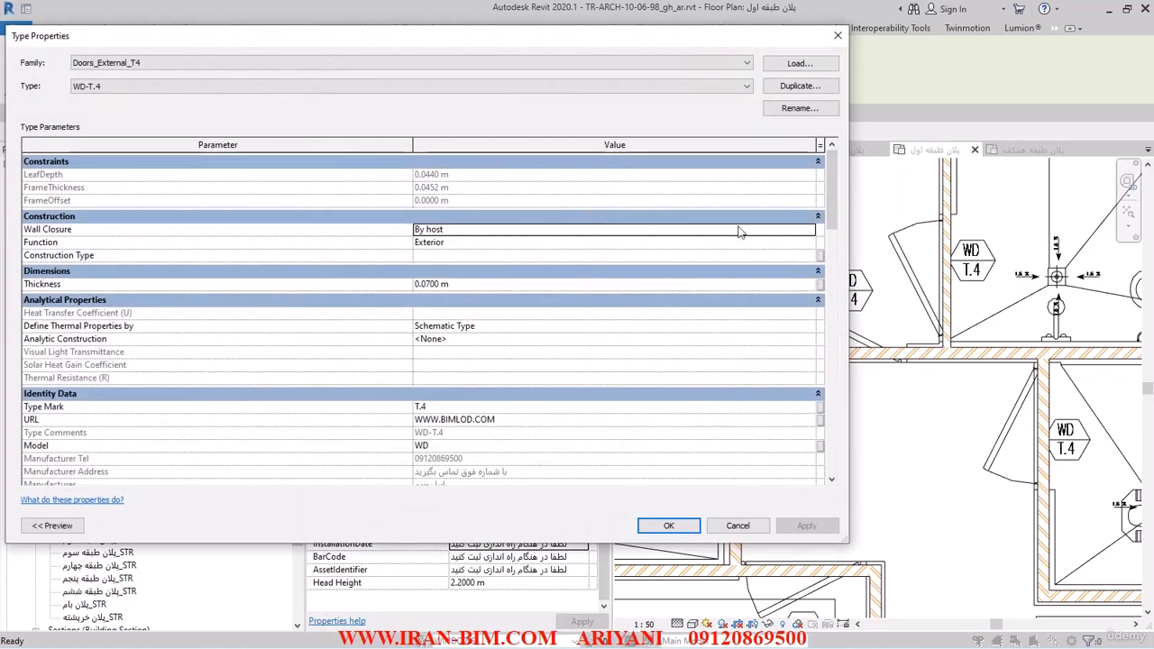
scroll(817, 306, down, 6)
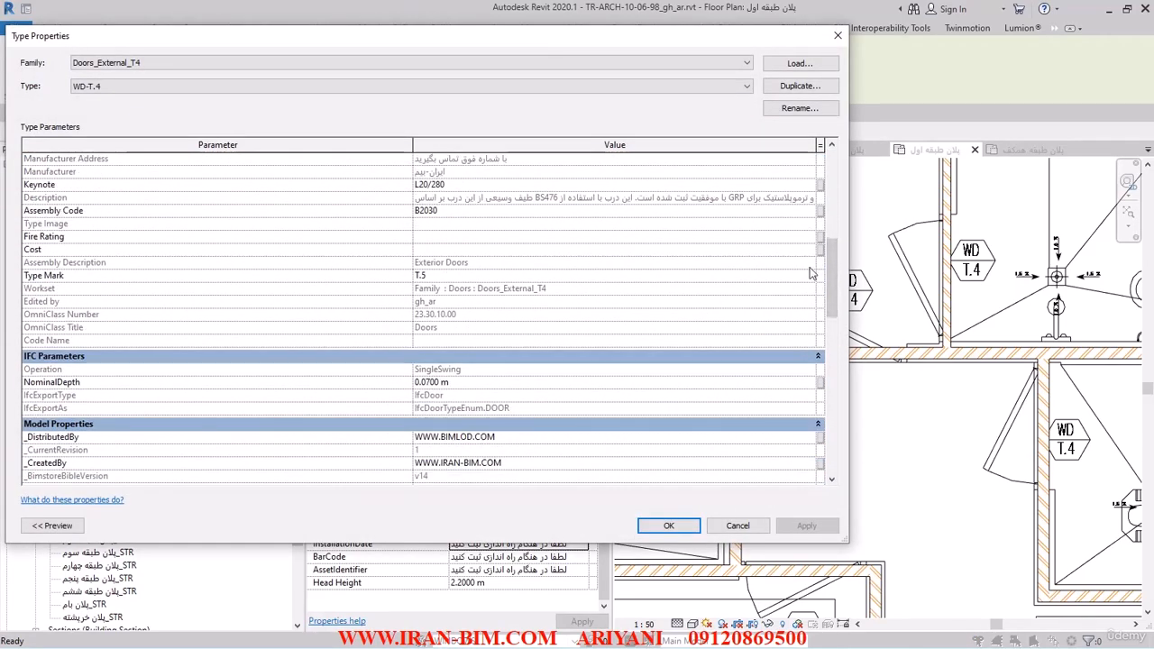
scroll(810, 272, down, 5)
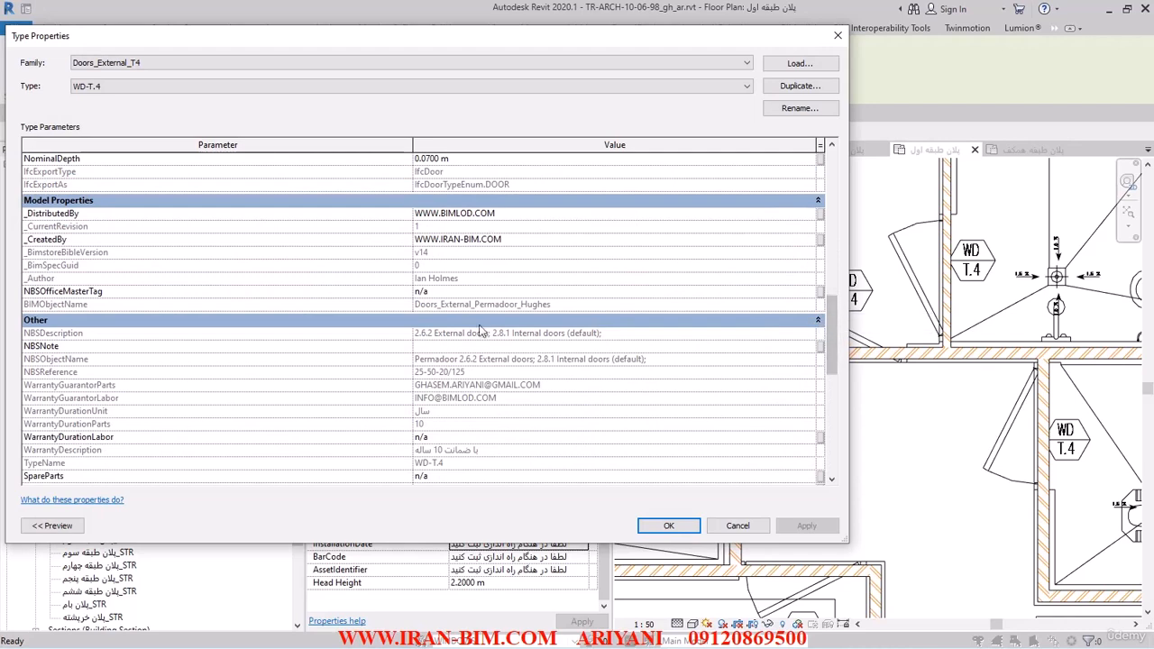
drag(832, 340, 816, 411)
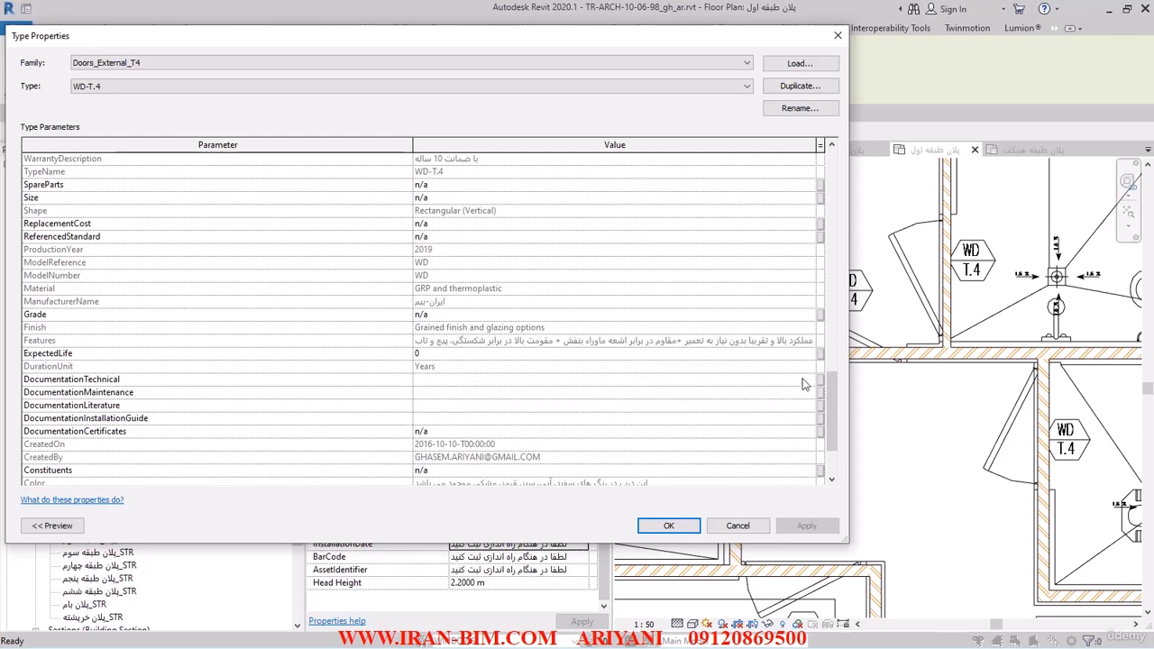
scroll(833, 388, down, 3)
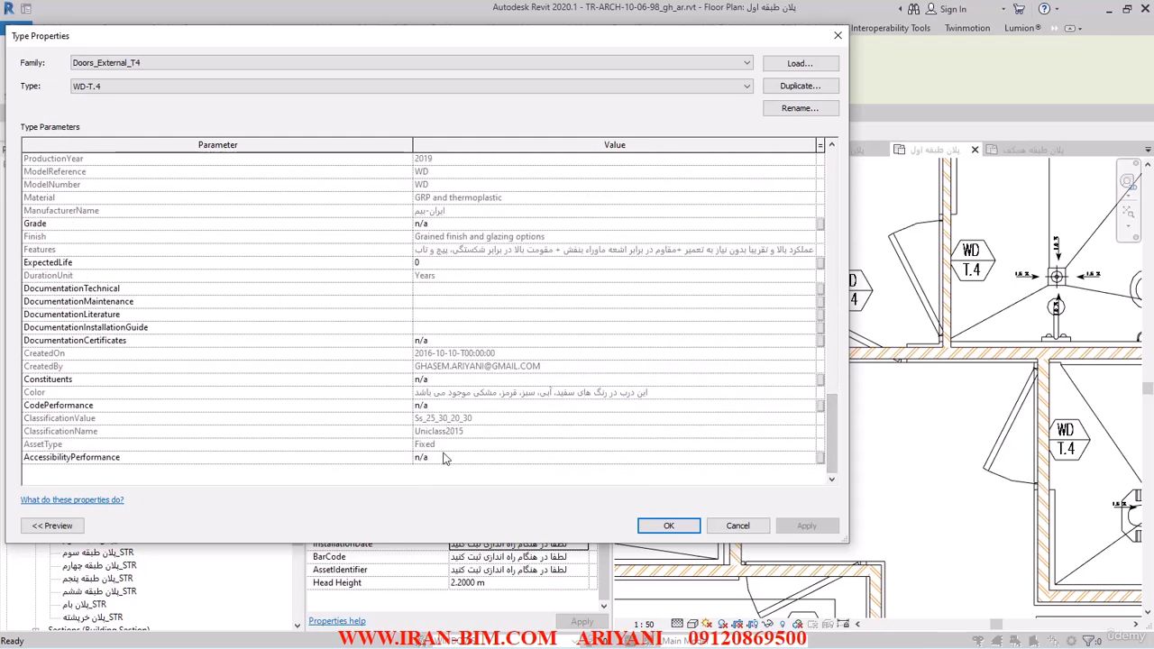
scroll(838, 426, up, 10)
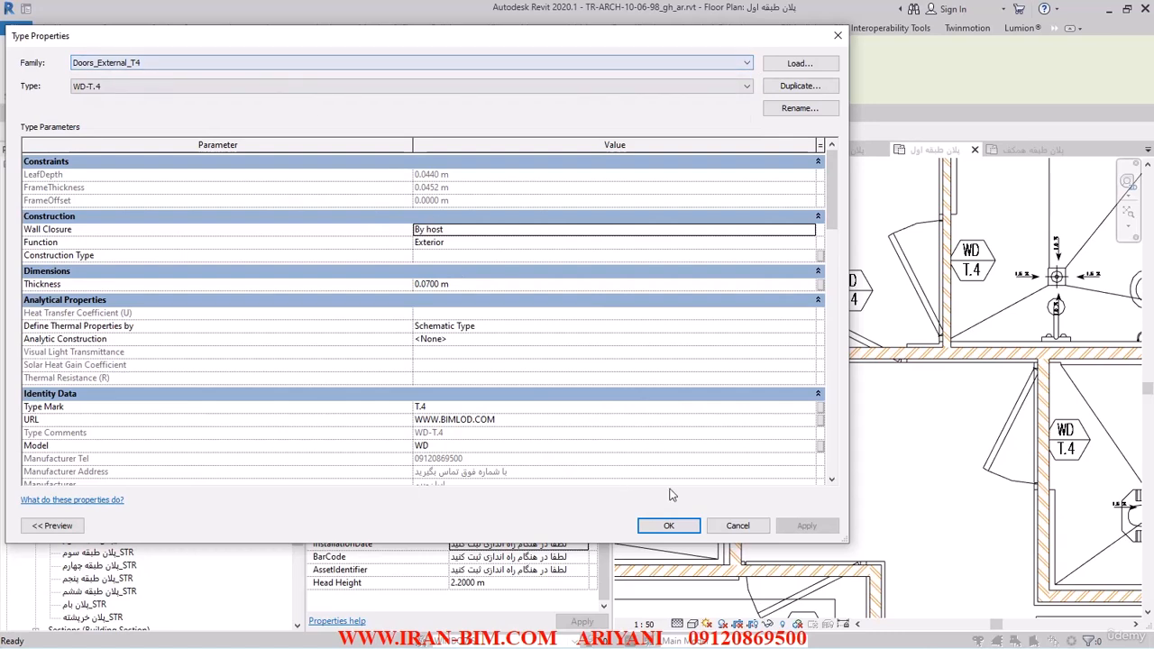
click(668, 525)
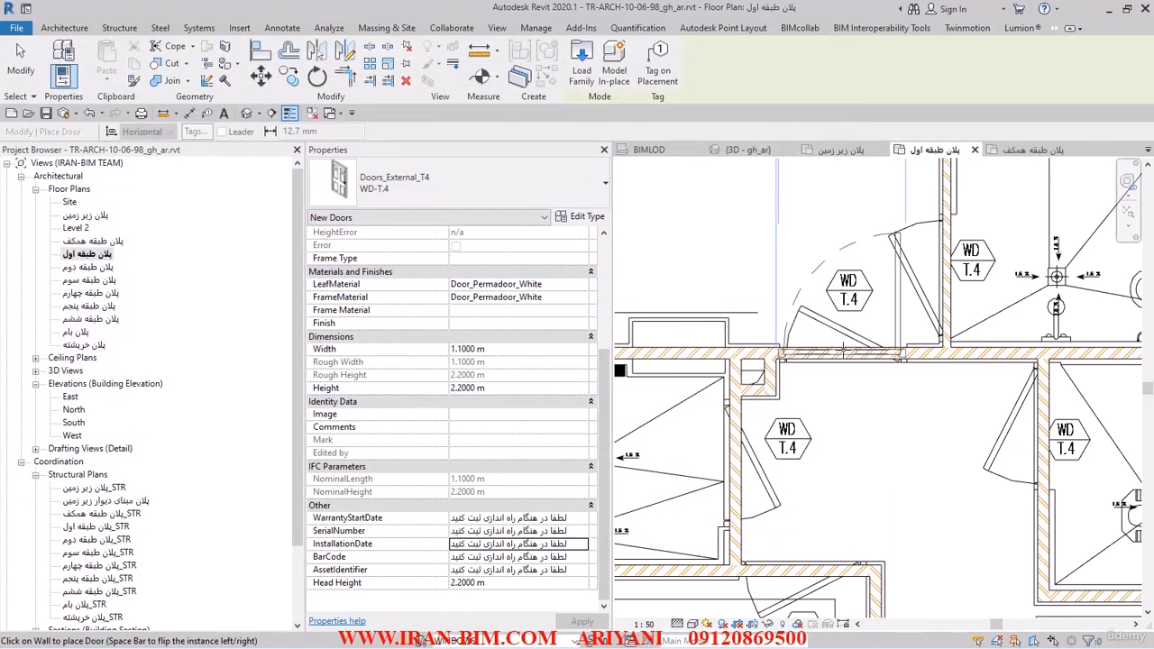
Place WD-T.4 doors in the horizontal wall opening beside the duct and, with the hinge side flipped, in the west bathroom's vertical wall
middle_drag(838, 358, 809, 375)
scroll(810, 375, up, 2)
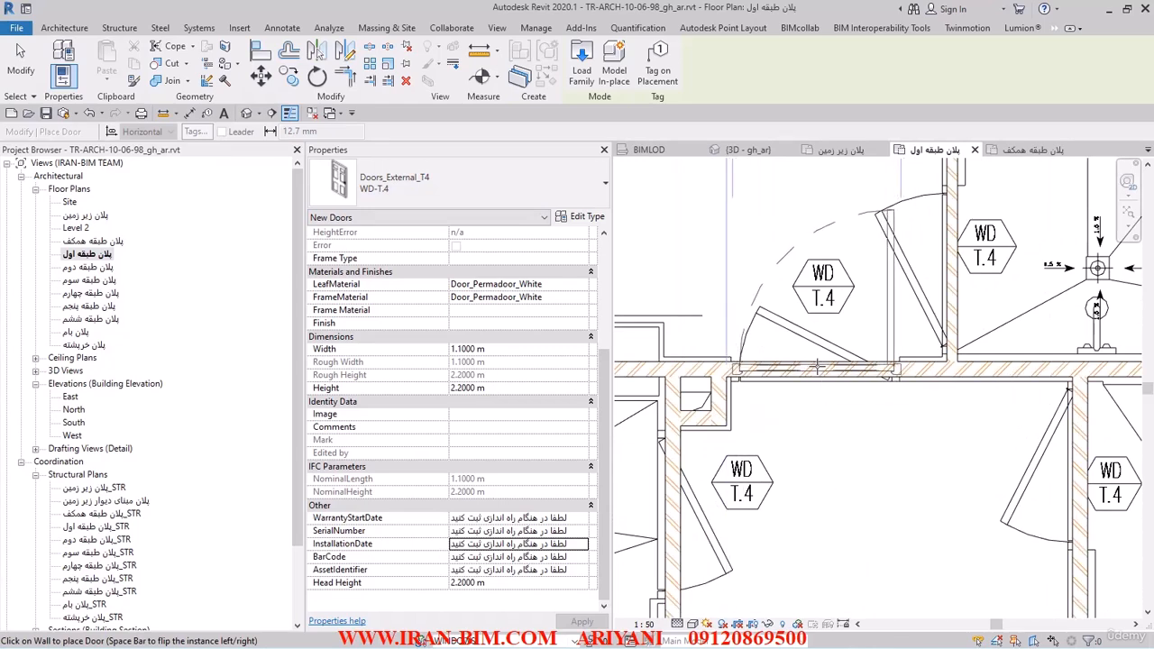
middle_drag(816, 435, 921, 295)
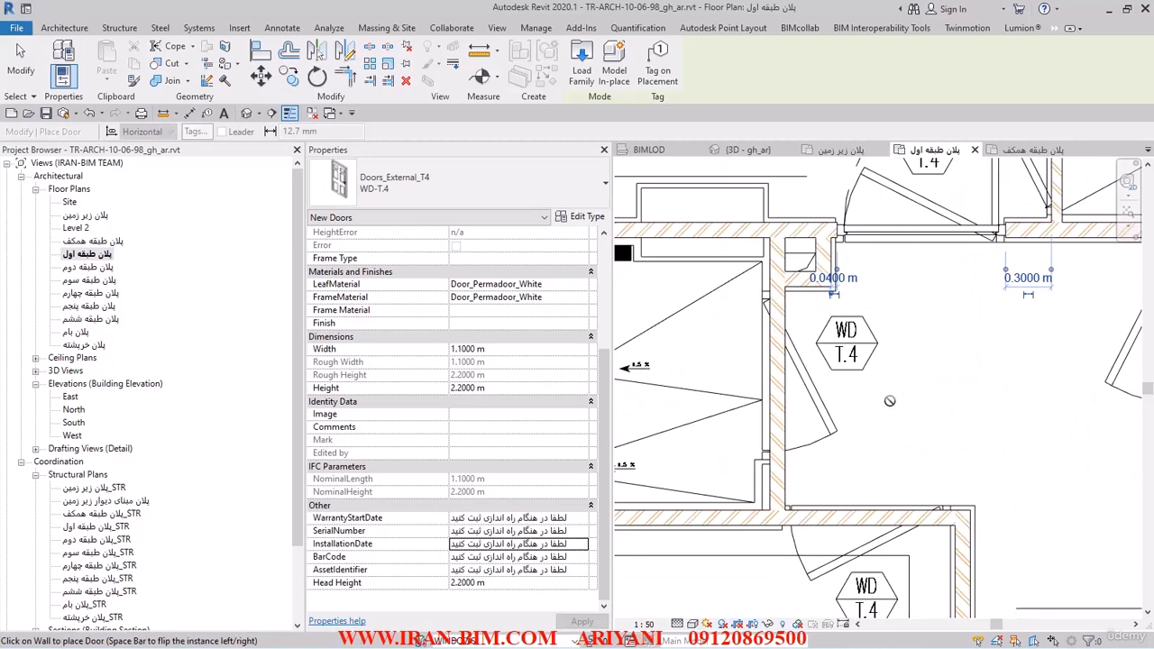
middle_drag(848, 399, 948, 440)
scroll(945, 411, down, 2)
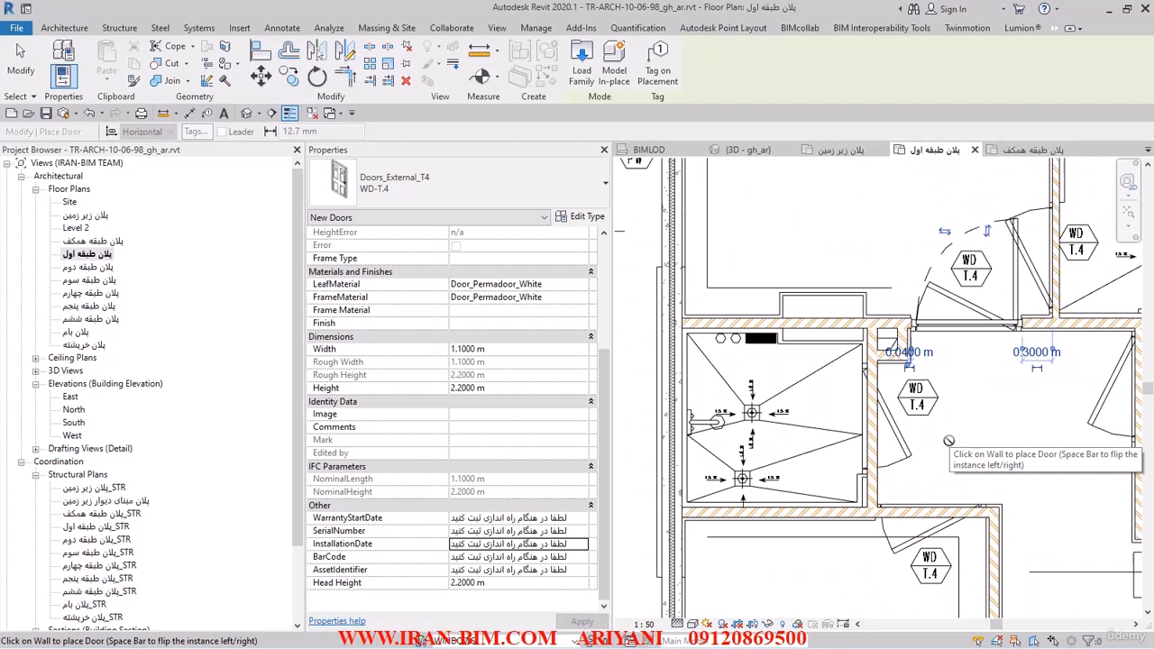
scroll(872, 415, up, 2)
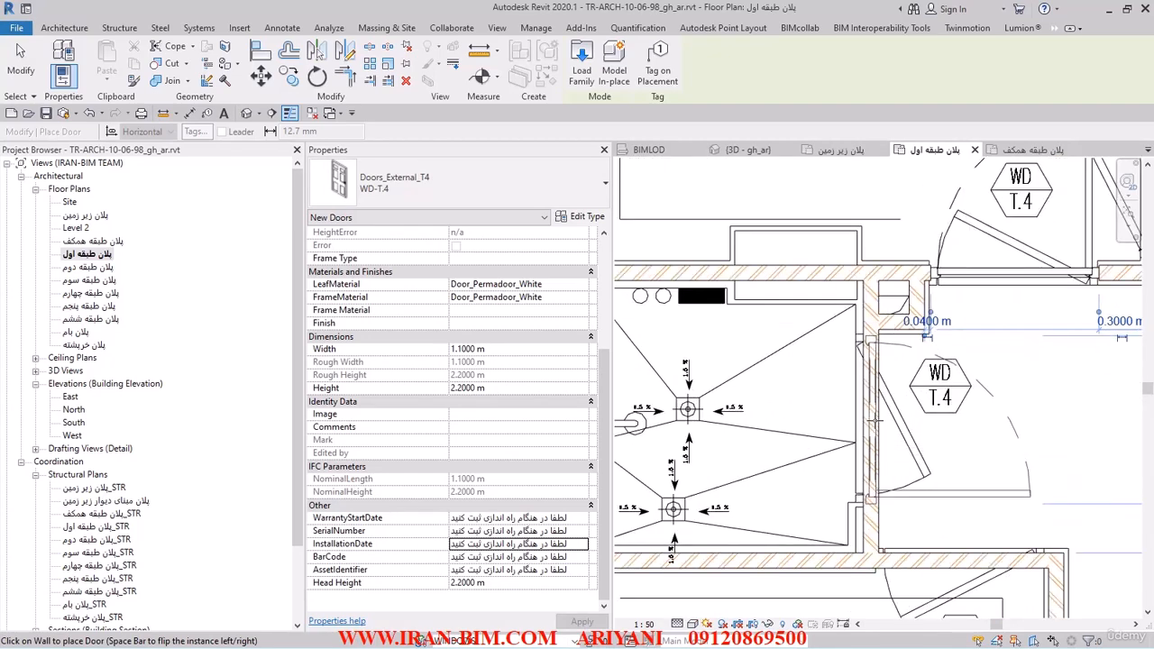
key(space)
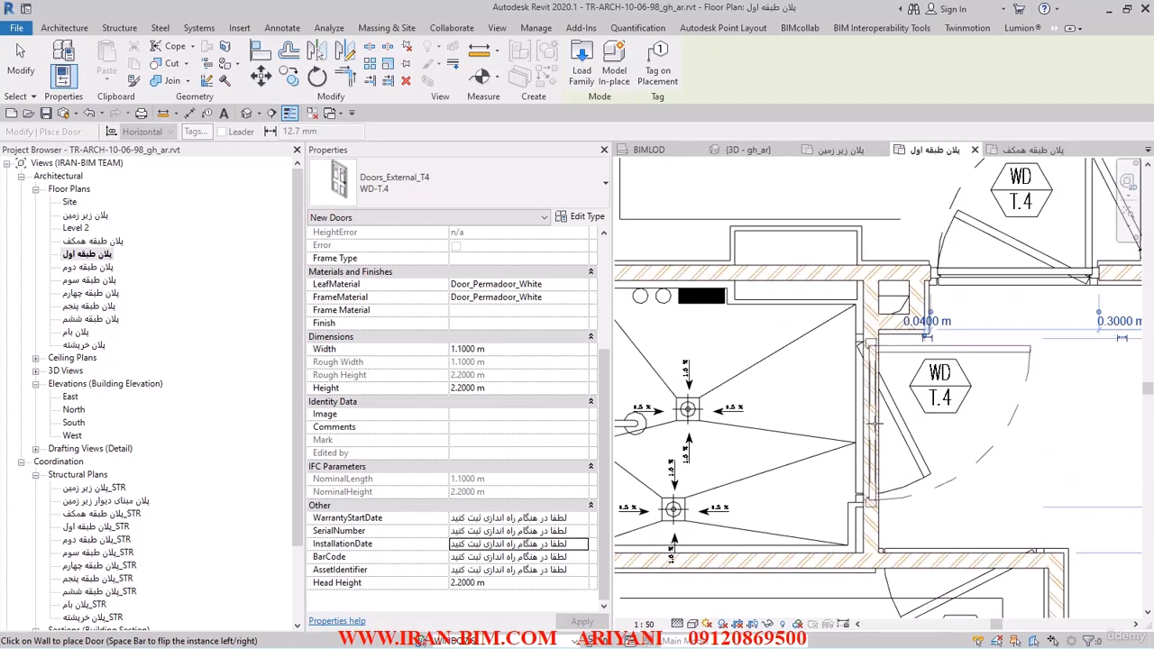
click(874, 423)
Place a WD-T.4 door in the west wall of the squat-toilet room, swinging into the hallway
scroll(956, 425, down, 3)
middle_drag(1018, 435, 813, 449)
middle_drag(791, 299, 739, 396)
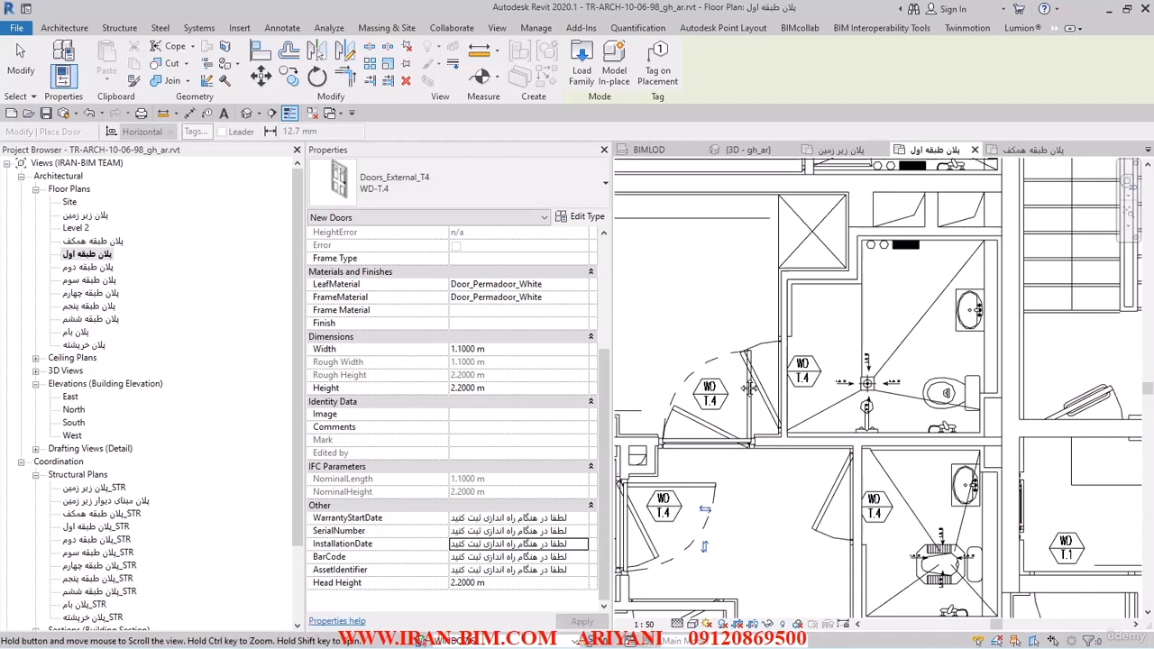
scroll(766, 450, down, 1)
middle_drag(806, 510, 791, 397)
scroll(792, 397, up, 2)
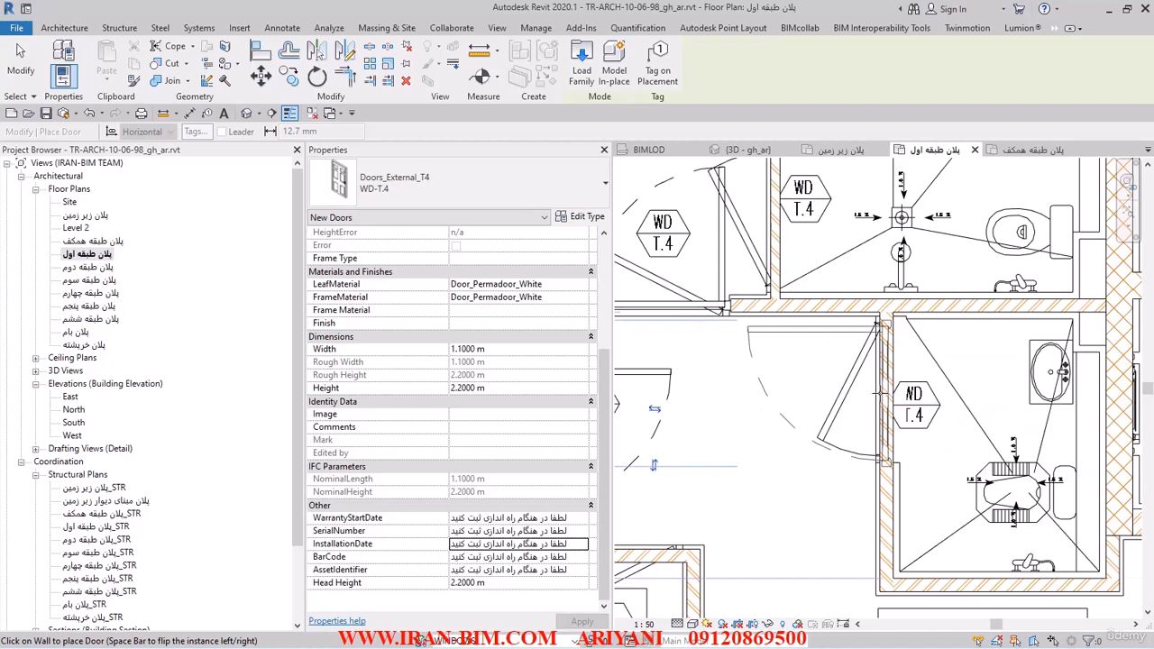
click(879, 393)
Place a WD-T.4 door in the lower bedroom's hallway wall, hinged at the east end and about 0.005 m from each adjoining wall
scroll(861, 365, down, 2)
middle_drag(861, 365, 865, 293)
middle_drag(813, 463, 888, 431)
scroll(798, 371, up, 2)
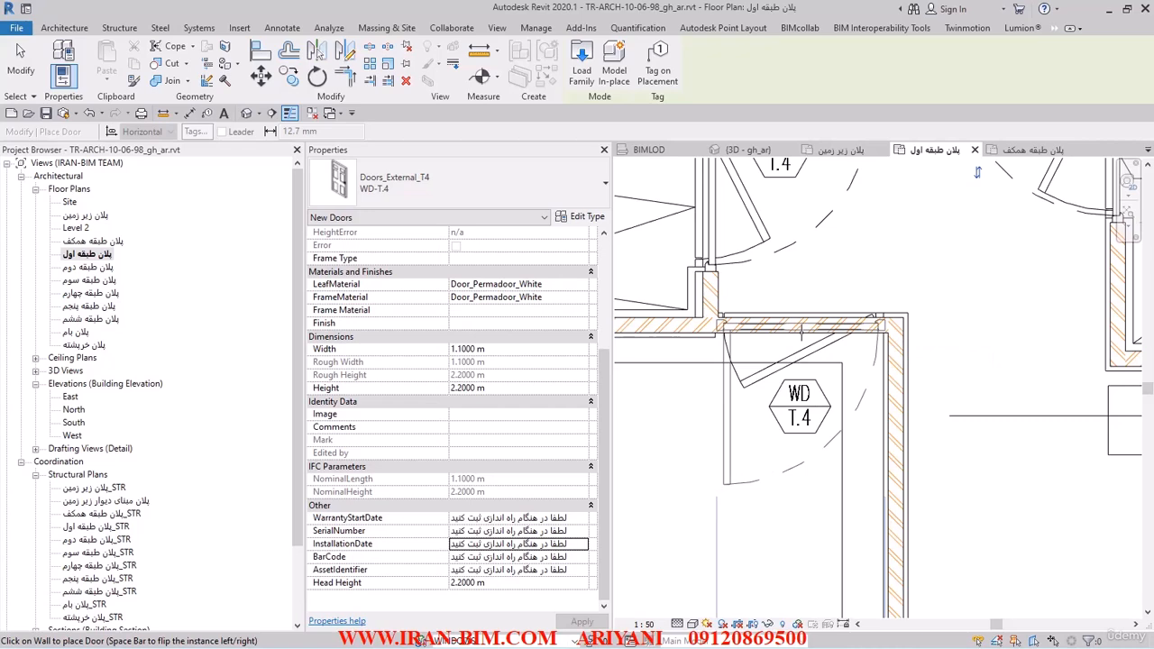
scroll(800, 333, up, 1)
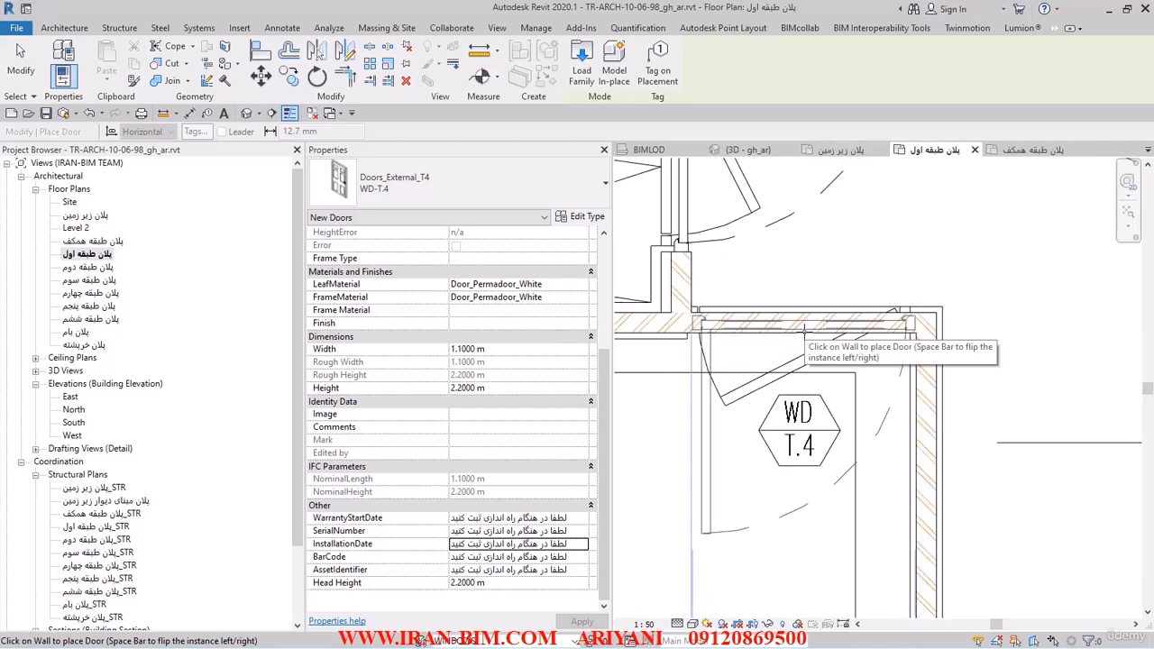
click(802, 333)
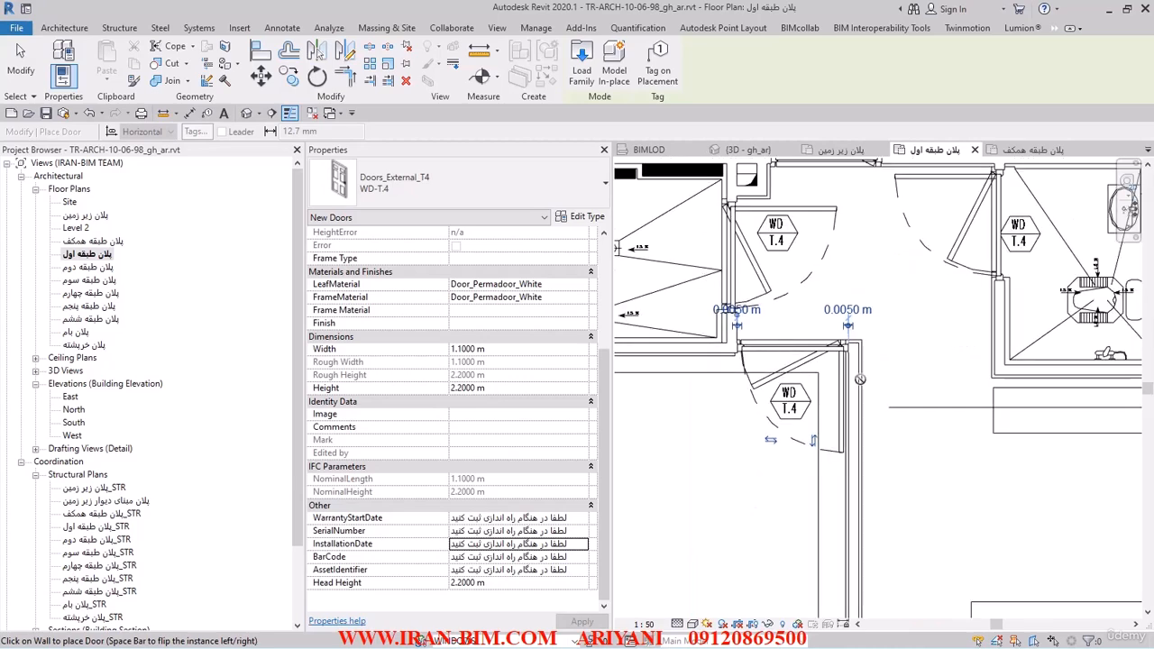
Place WD-T.2 doors in the two adjacent openings tagged WD T.2, one on each side of the dividing wall and swinging into the bedrooms
scroll(780, 370, down, 6)
middle_drag(872, 256, 884, 160)
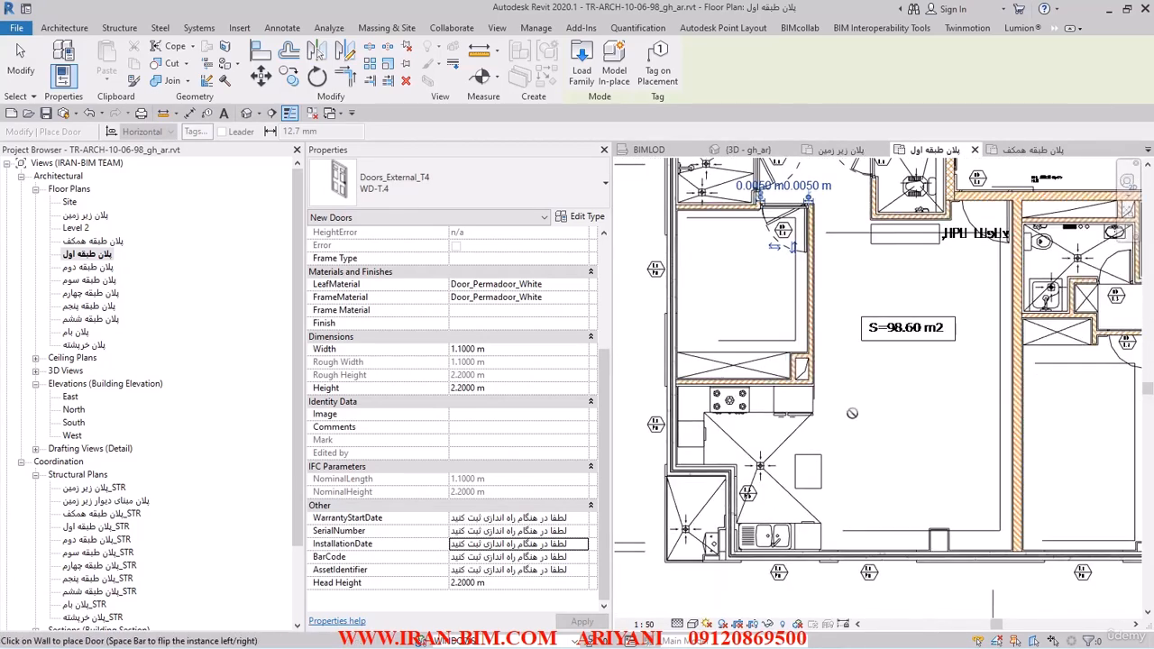
middle_drag(879, 421, 748, 456)
scroll(1000, 364, up, 4)
mouse_move(941, 375)
middle_down()
mouse_move(832, 397)
mouse_move(758, 381)
middle_up()
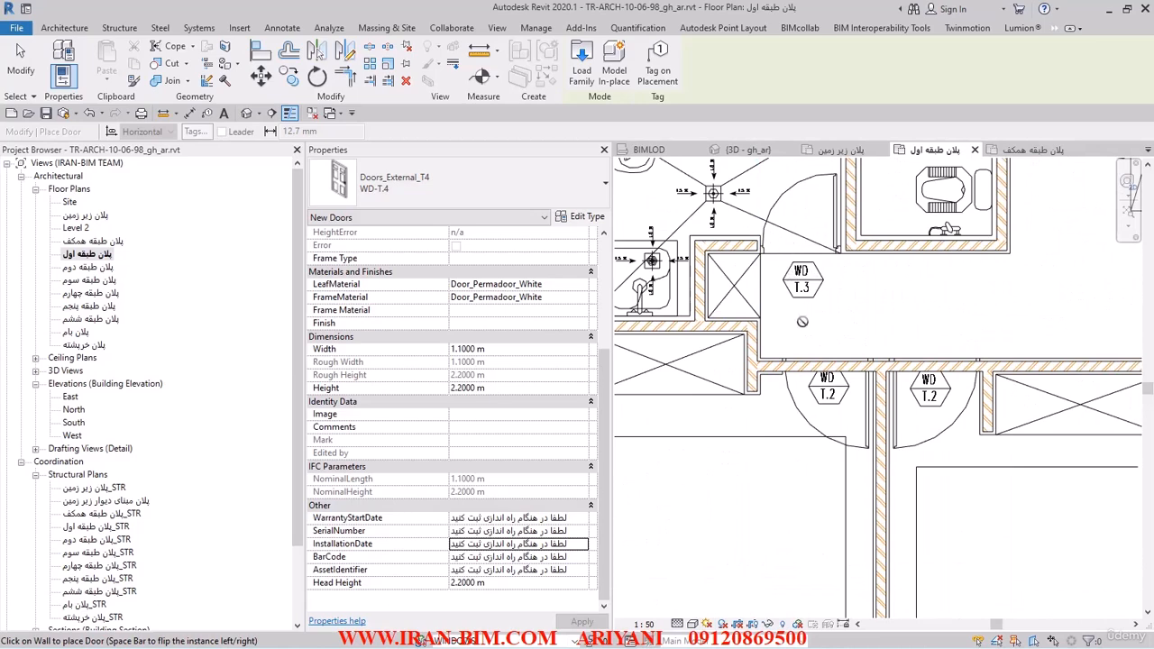
middle_drag(826, 343, 810, 314)
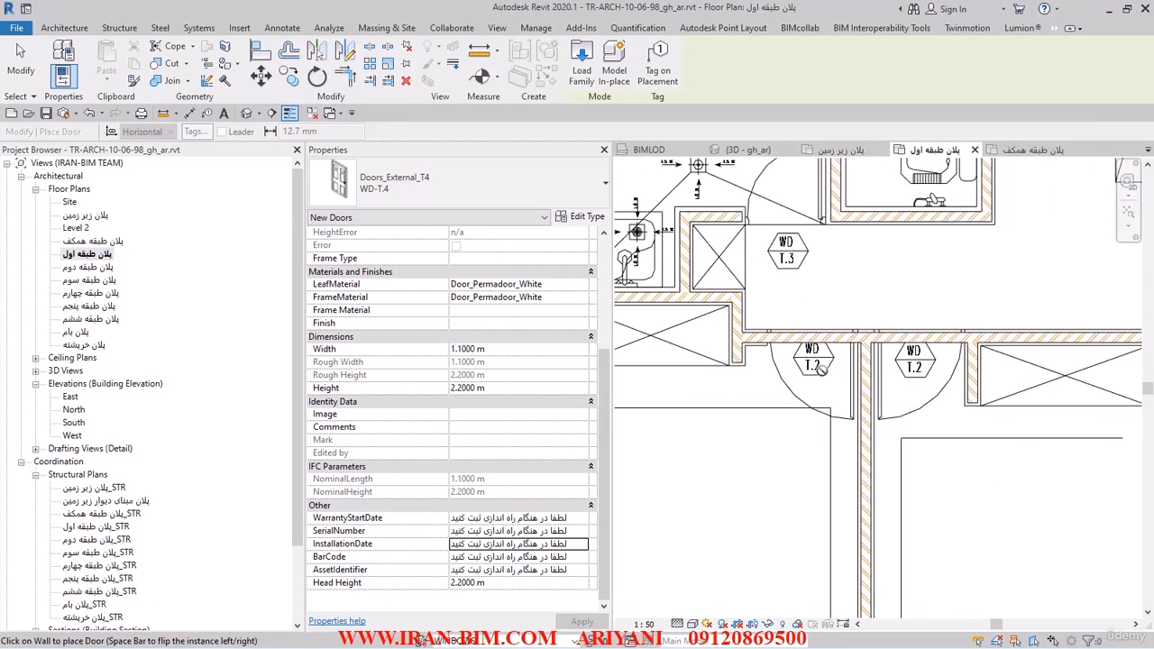
scroll(818, 372, up, 2)
click(483, 187)
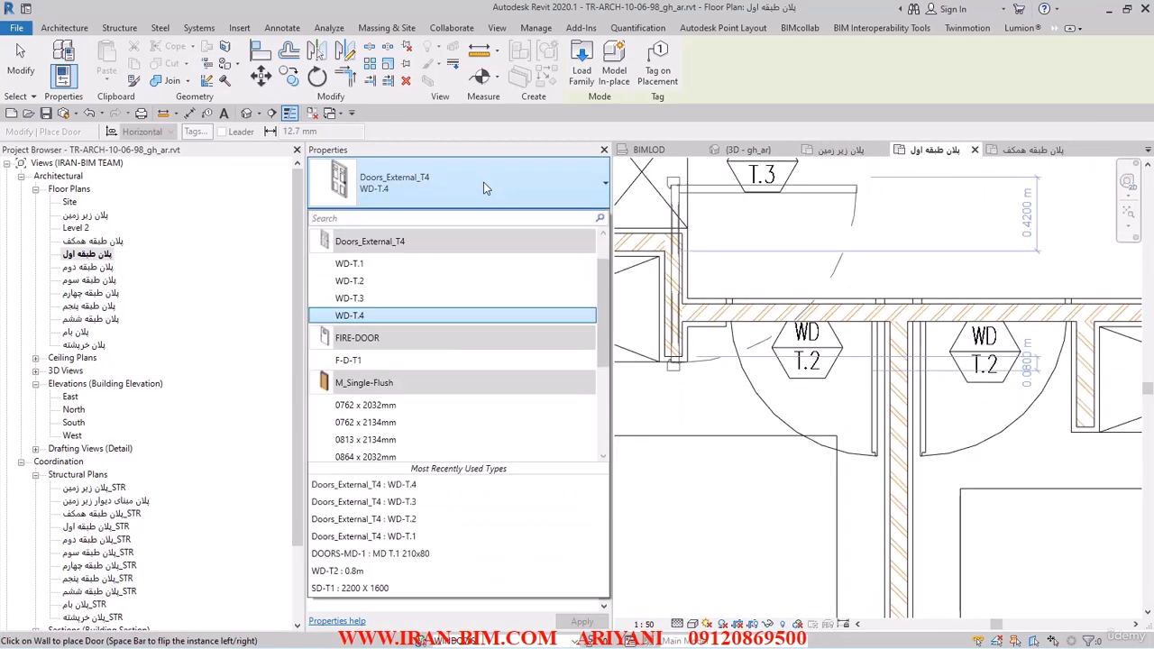
click(352, 280)
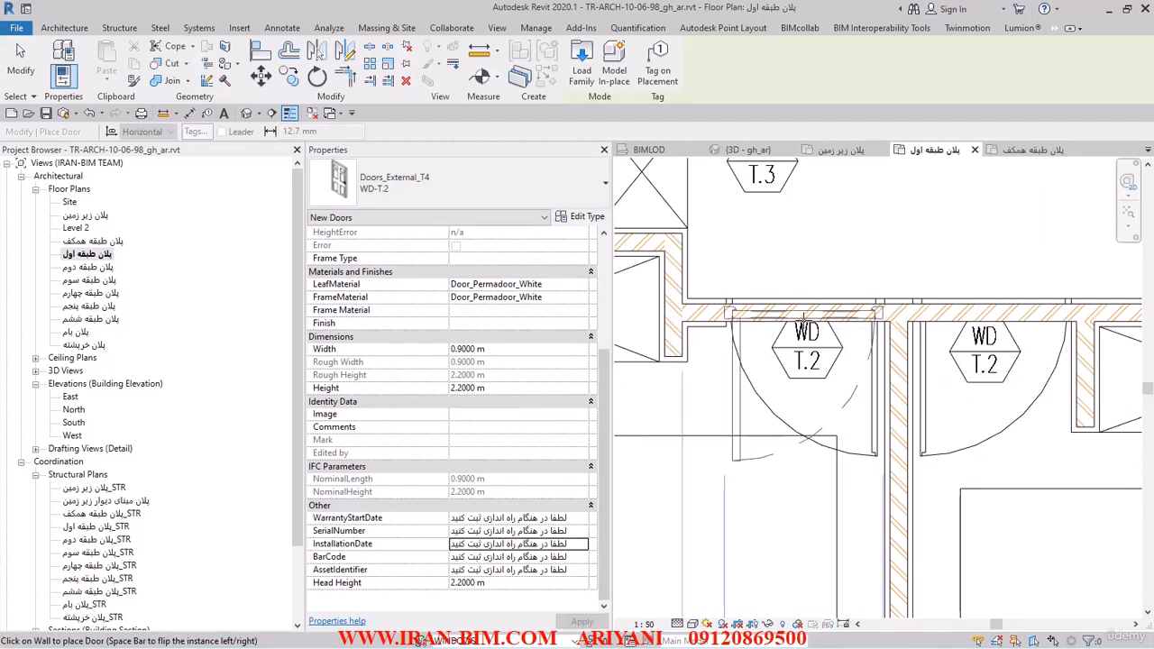
click(805, 320)
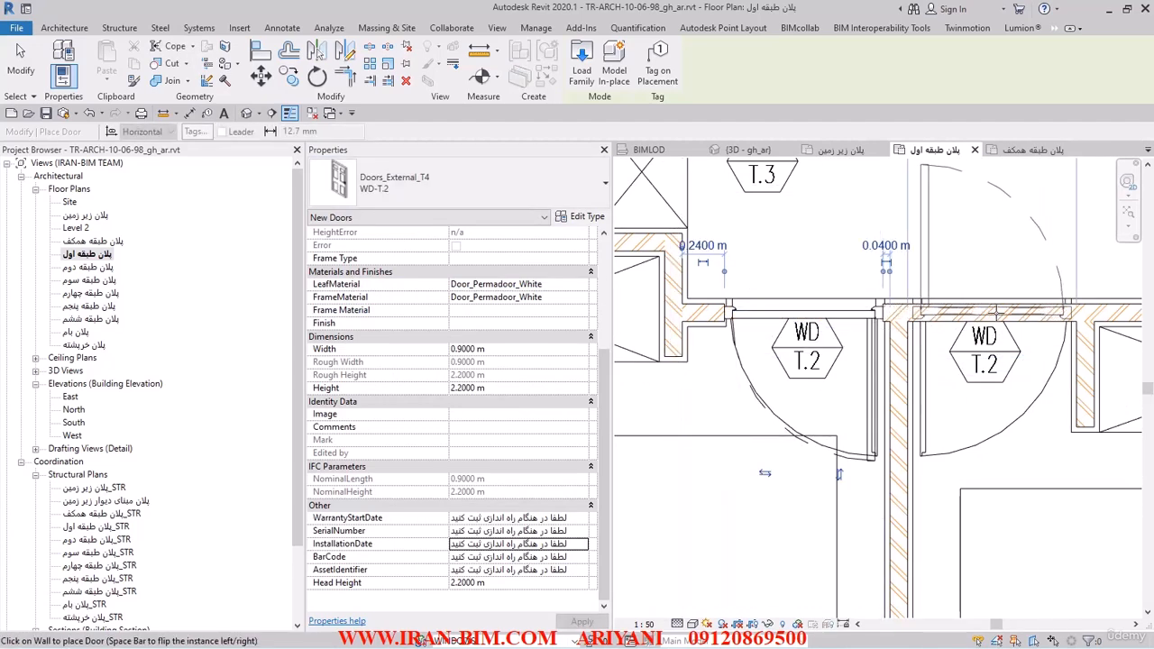
click(974, 307)
Try to extend the bathroom's corridor wall across the door opening tagged WD T.3
middle_drag(827, 301, 866, 504)
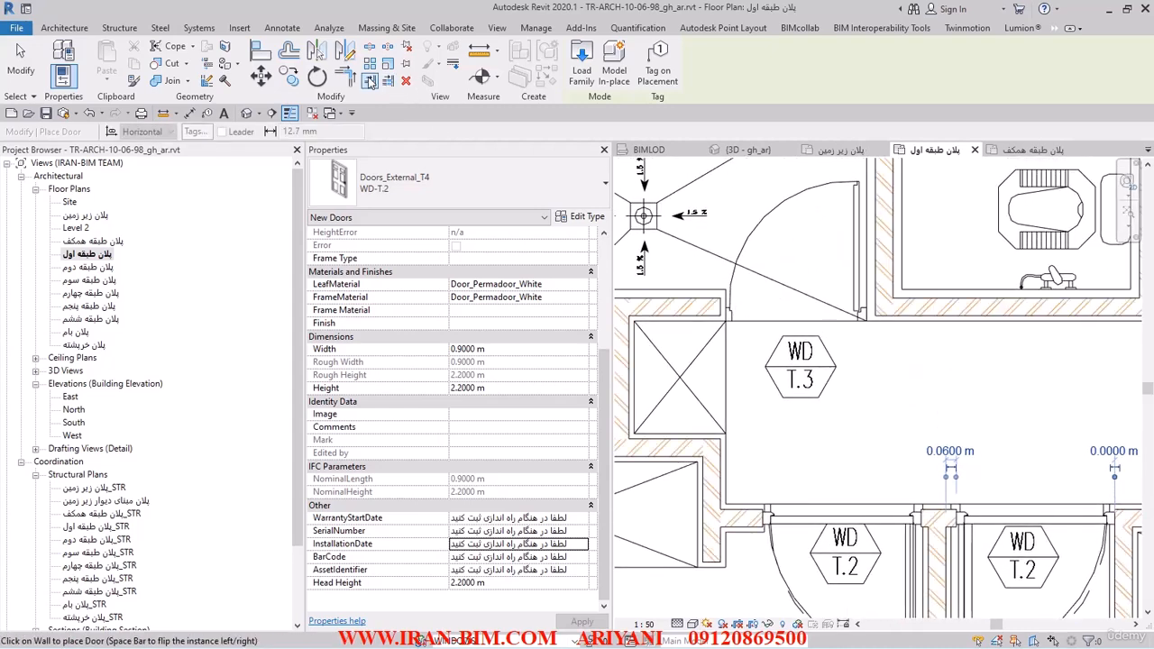
key(Escape)
key(Escape)
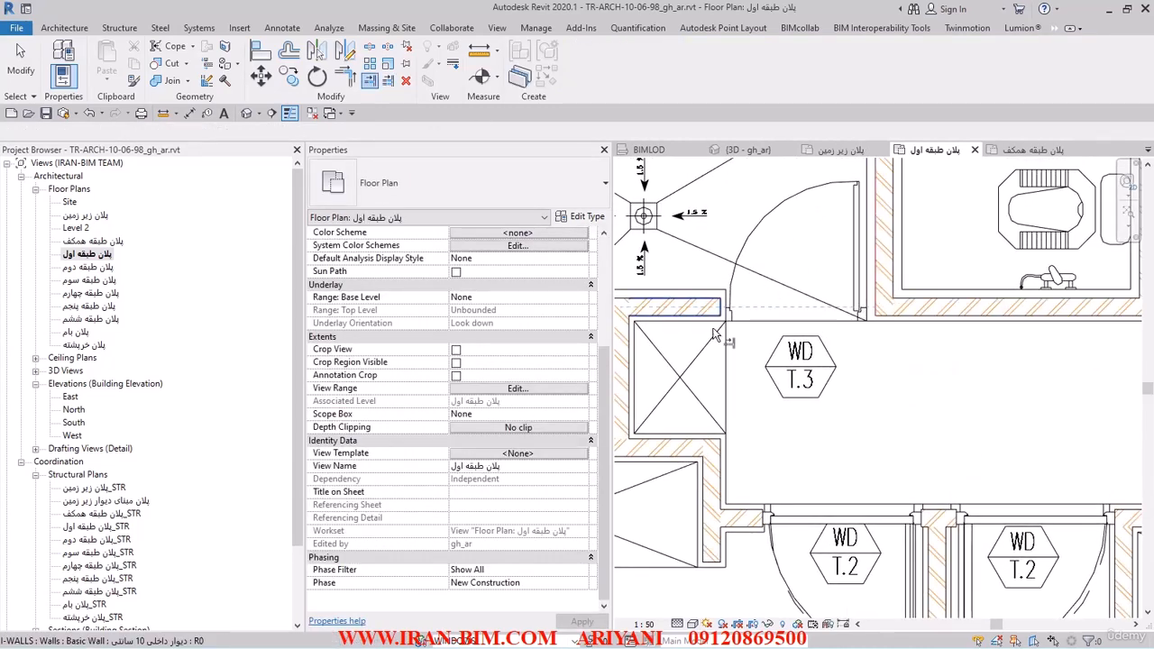
mouse_move(805, 373)
middle_down()
mouse_move(1000, 384)
mouse_move(722, 393)
mouse_move(820, 417)
mouse_move(874, 415)
middle_up()
scroll(722, 393, down, 1)
key(Escape)
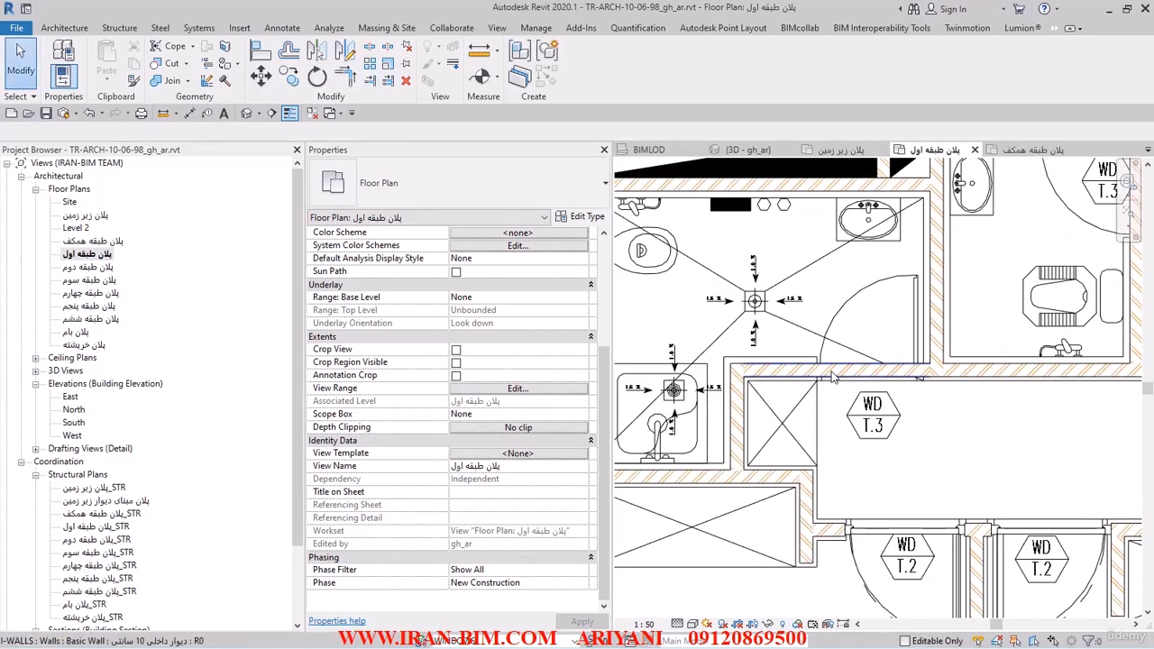
click(833, 376)
key(Escape)
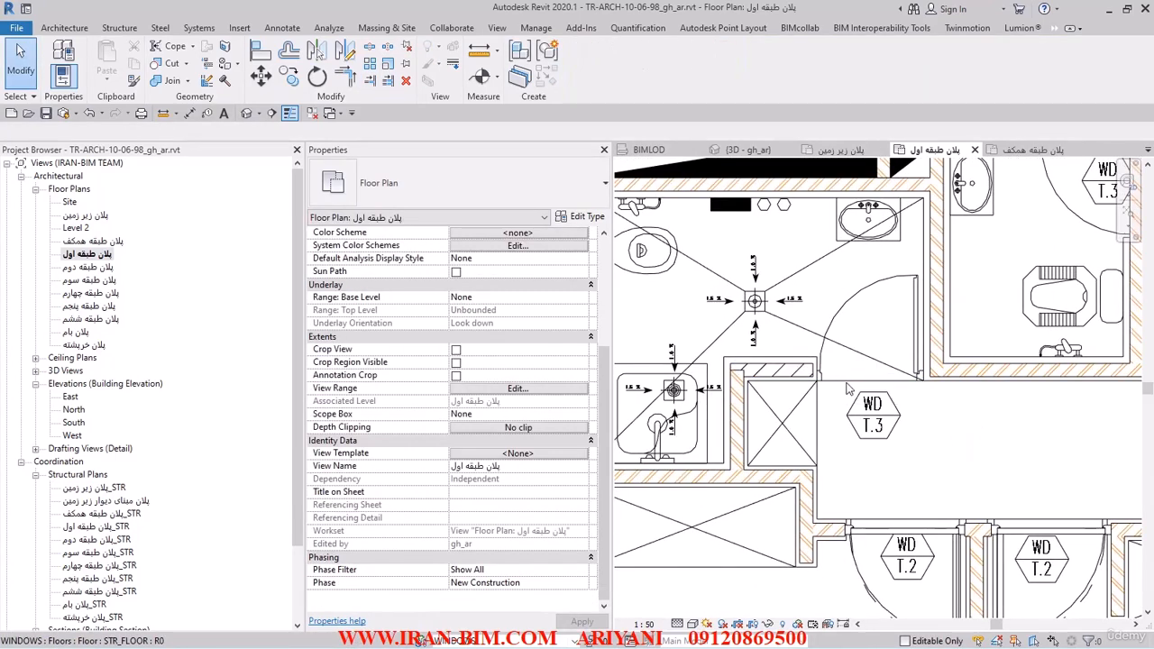
Join the bathroom's corridor wall to the closet's short west wall at their corner, closing the opening tagged WD T.3
key(t)
key(r)
click(742, 391)
click(998, 373)
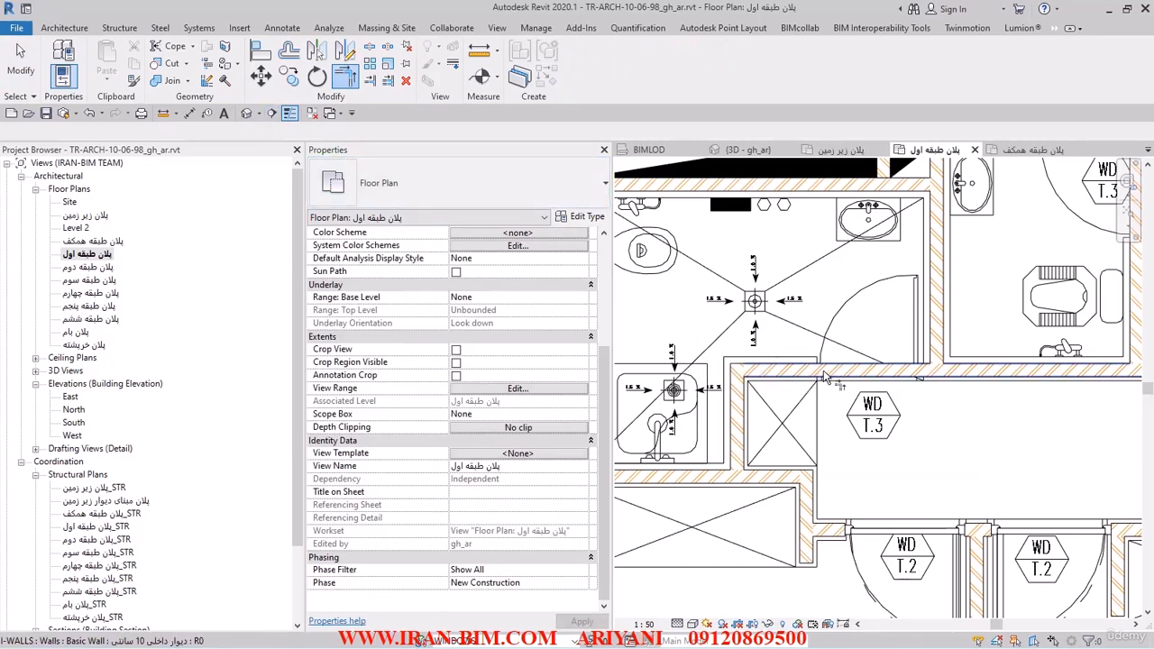
key(Escape)
Place a WD-T.3 door in the bathroom's corridor wall, swinging into the bathroom and about 0.06 m from the east wall
click(739, 415)
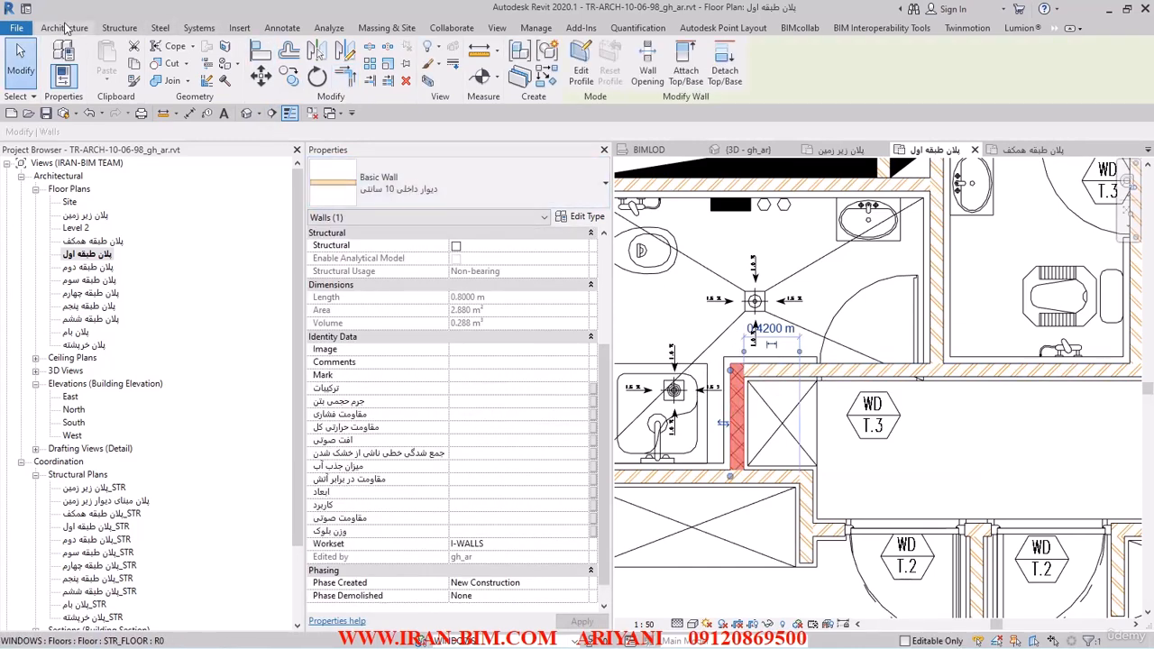
click(65, 27)
click(79, 61)
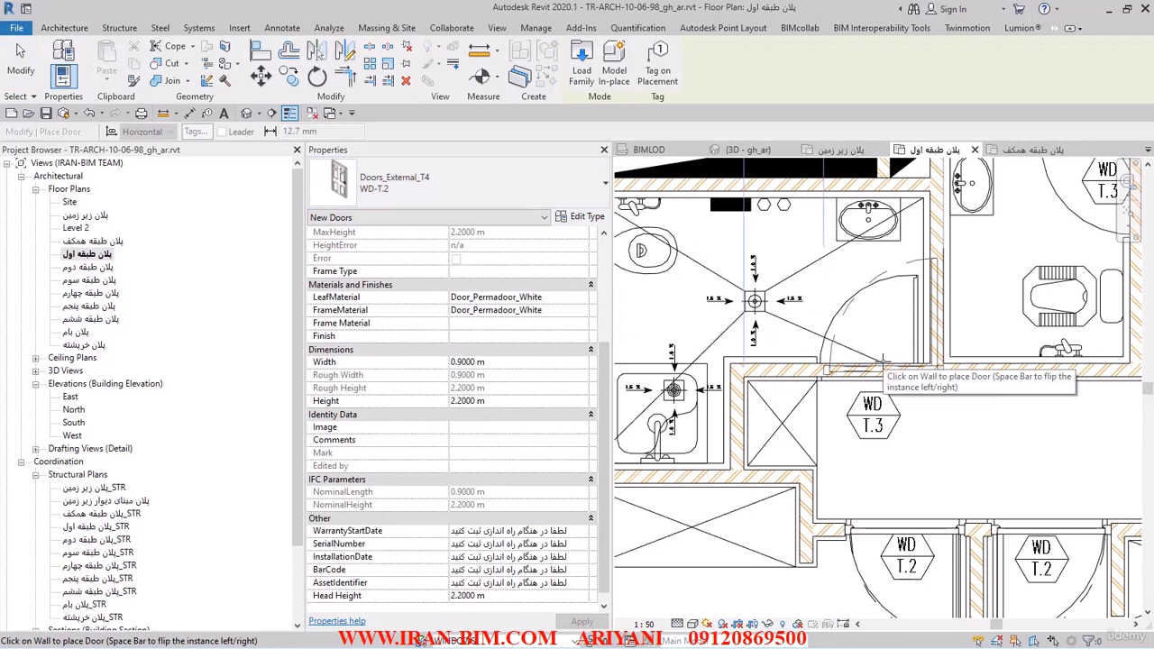
click(423, 184)
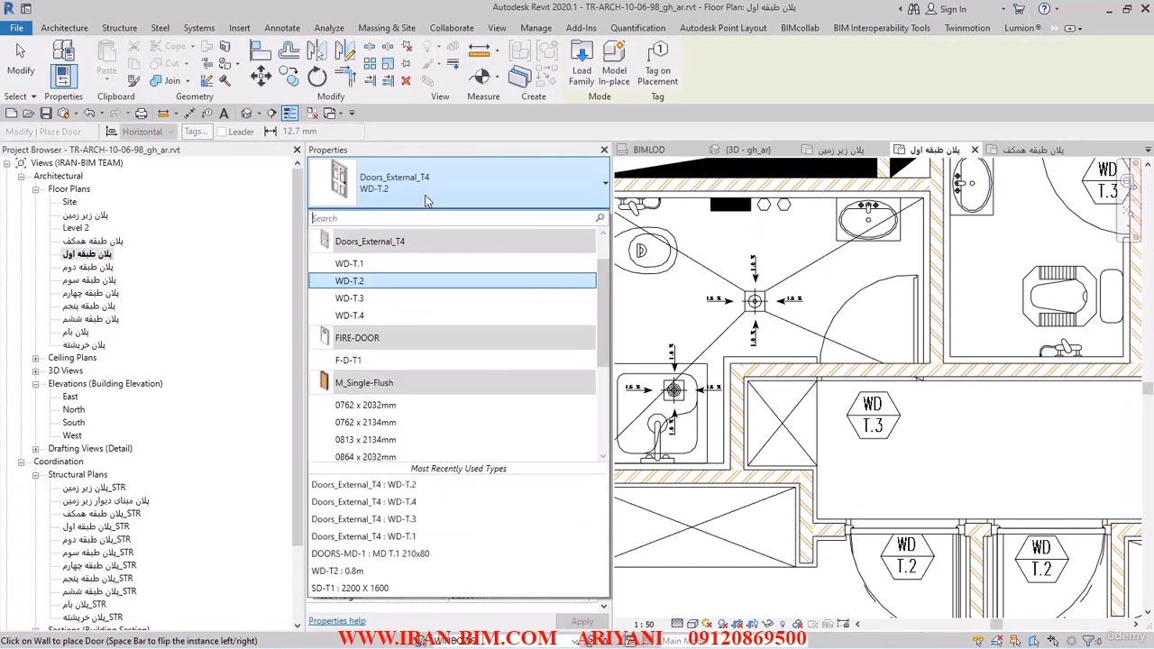
click(373, 296)
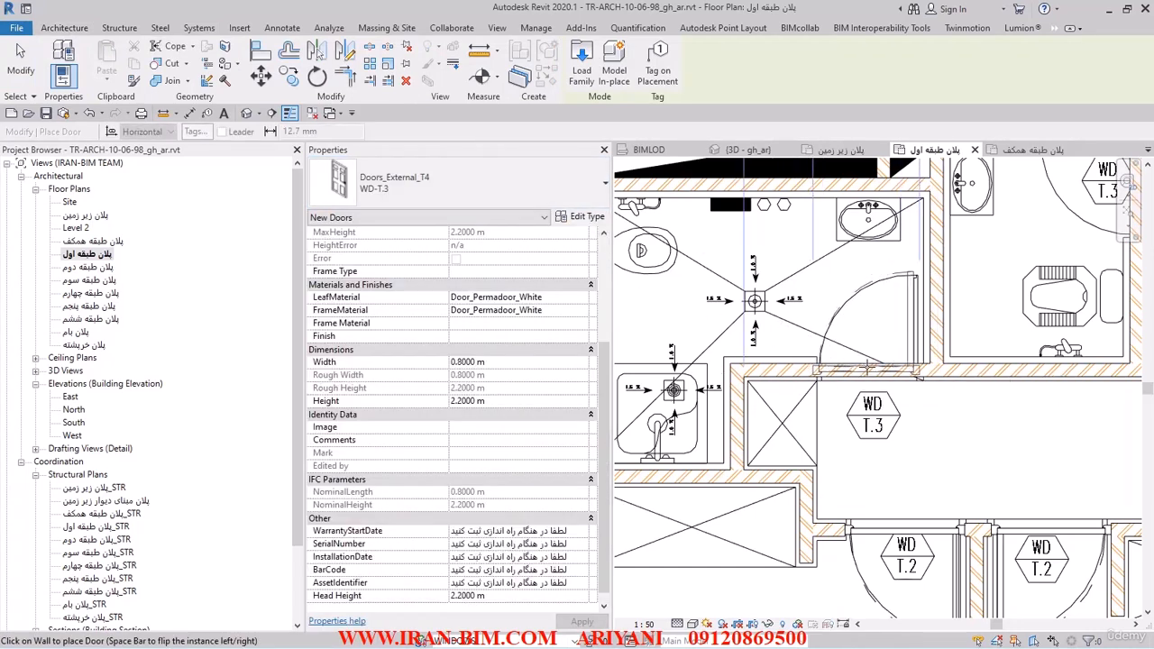
scroll(871, 368, down, 2)
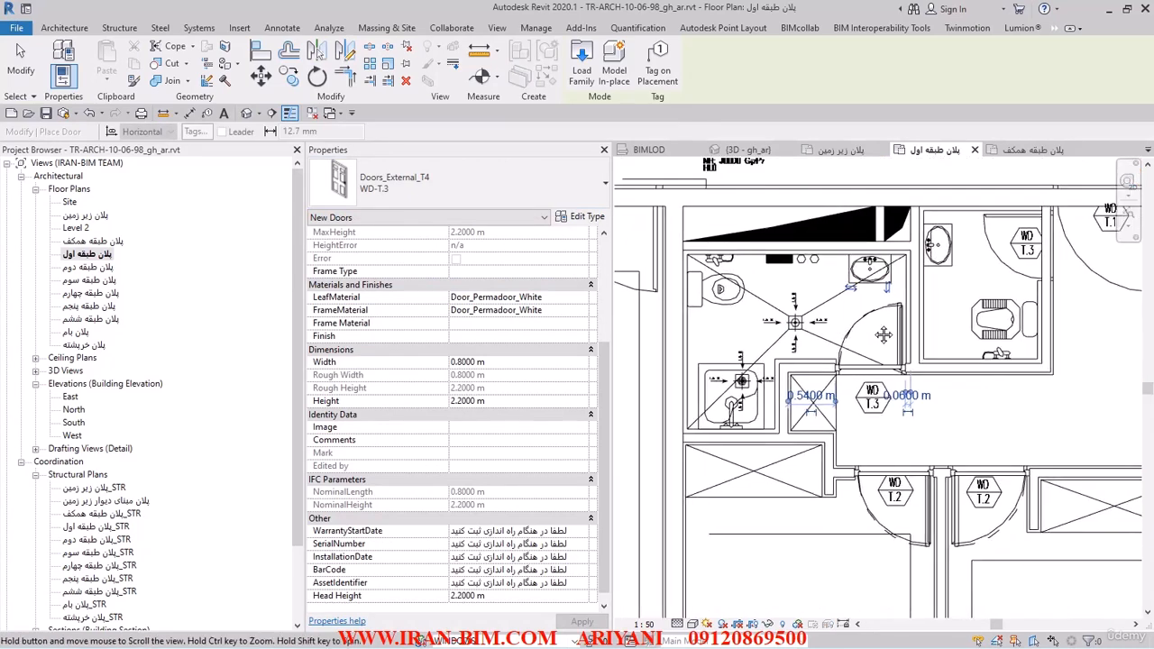
Place a WD-T.3 door in the squat-toilet room's east wall, swinging into the room and about 0.02 m from the north wall
middle_drag(884, 334, 919, 330)
scroll(863, 377, up, 3)
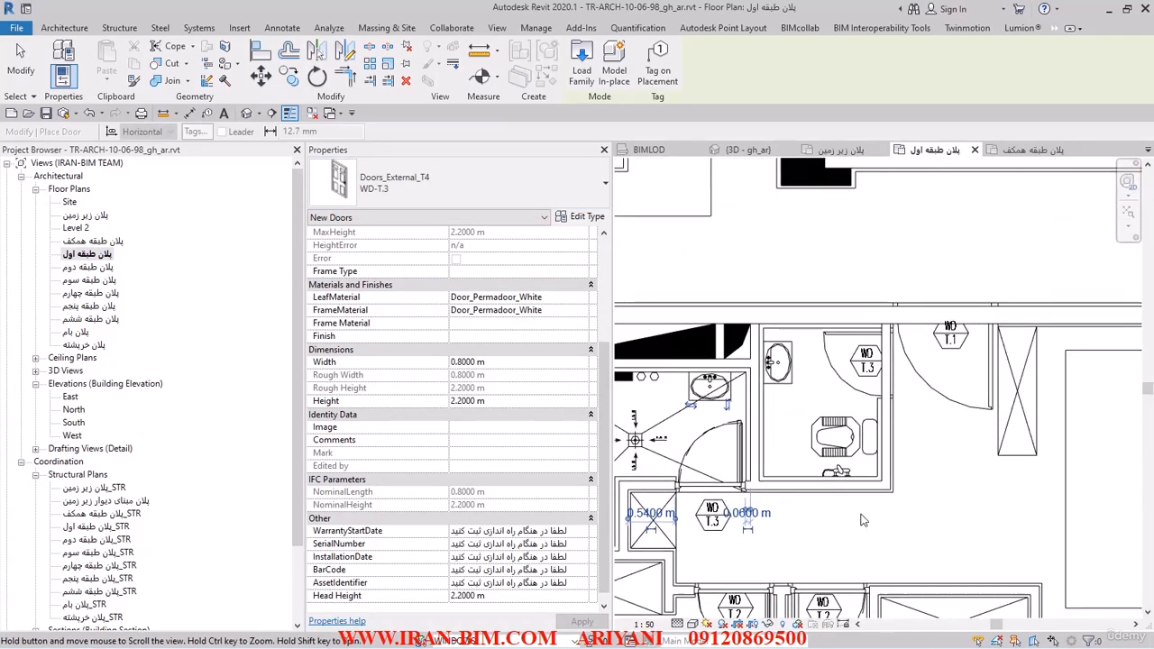
scroll(863, 377, up, 2)
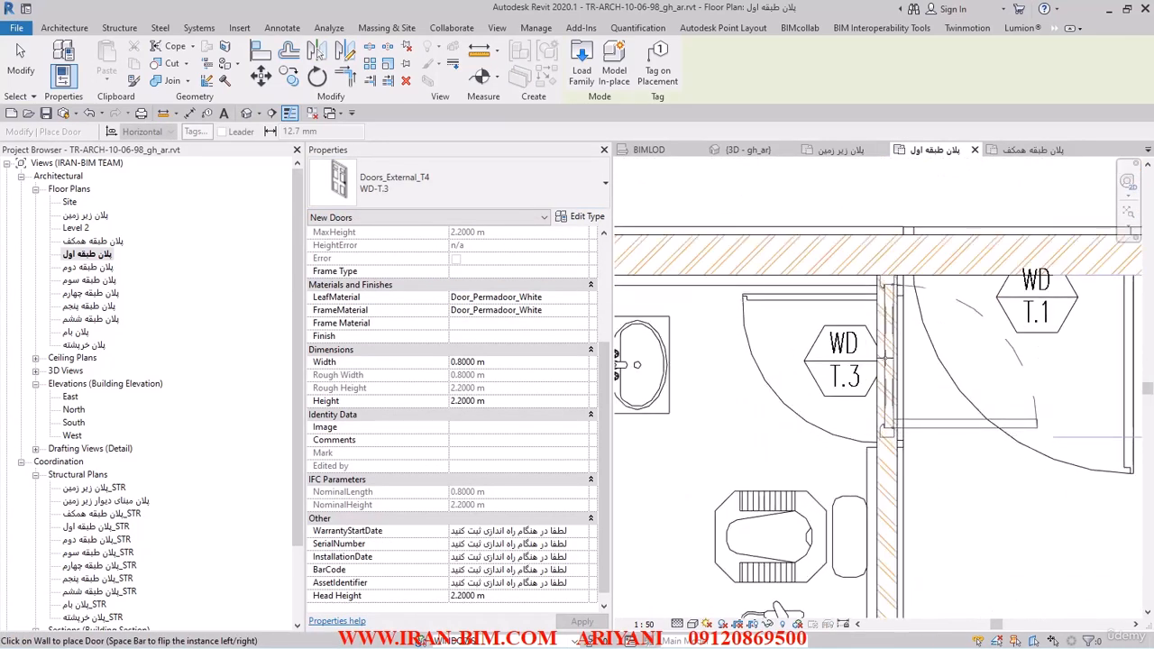
click(884, 359)
middle_drag(949, 367, 827, 430)
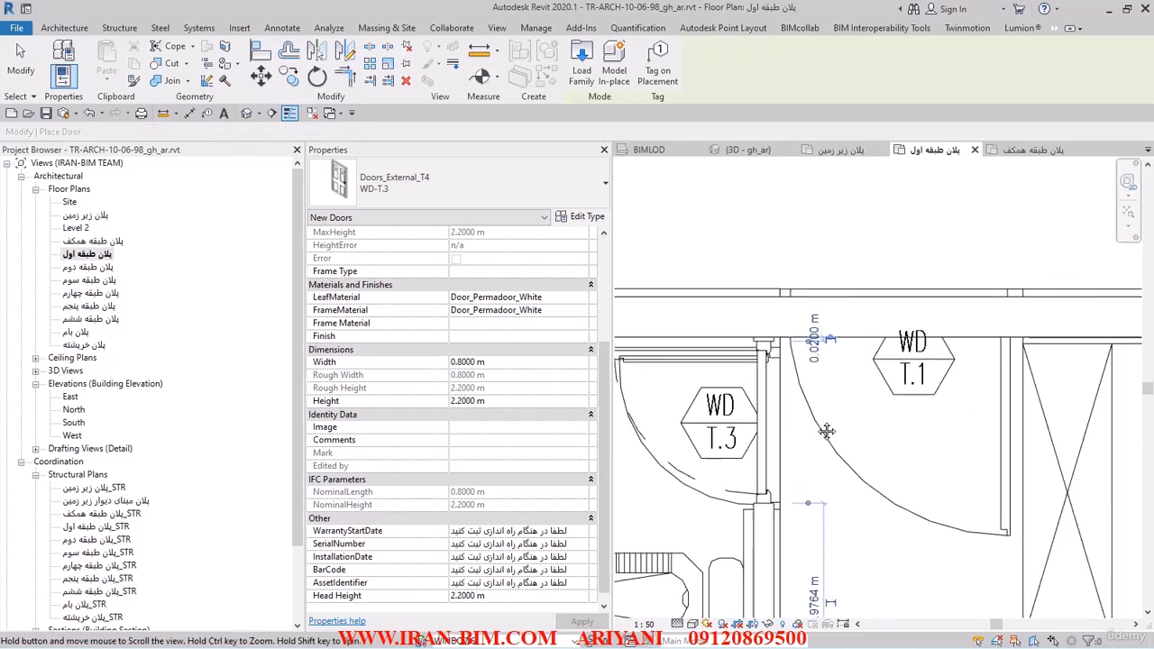
Place a WD-T.1 door in the north wall opening tagged WD T.1, hinged at the east end and swinging inward, and save the project
click(430, 182)
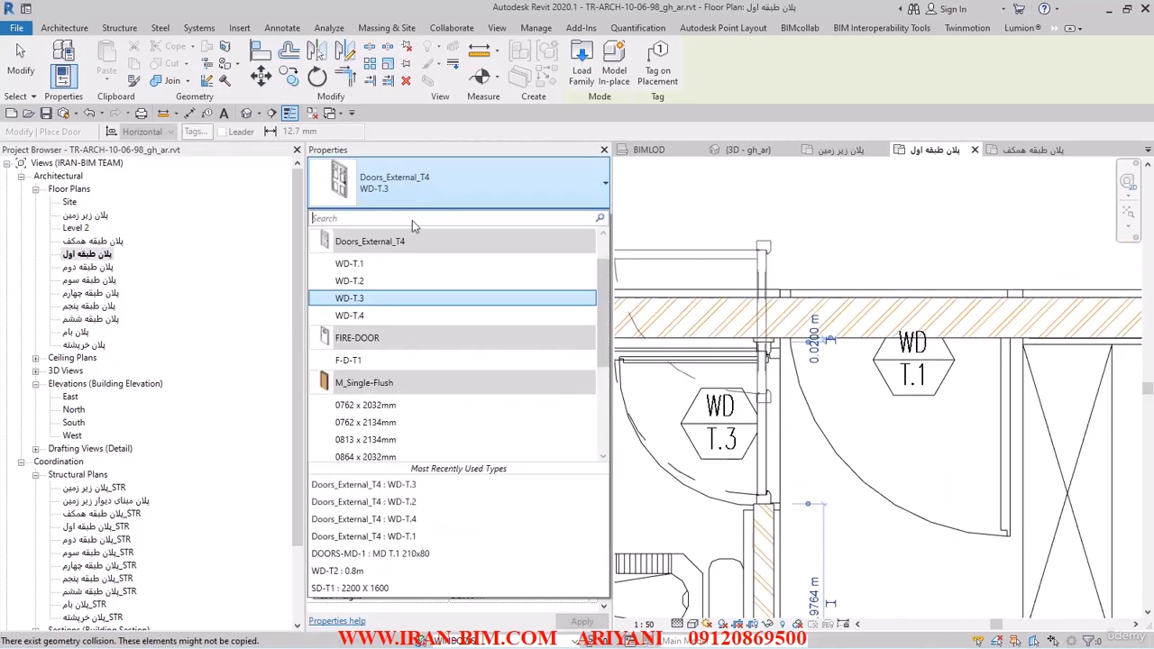
click(380, 272)
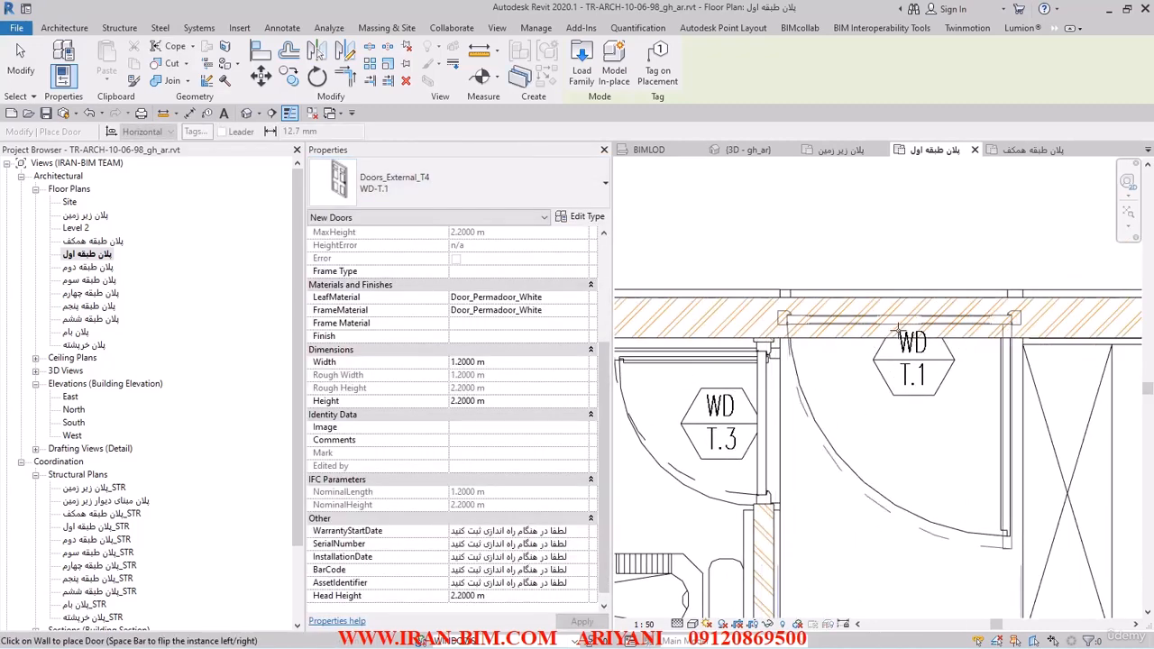
click(895, 331)
scroll(805, 345, down, 3)
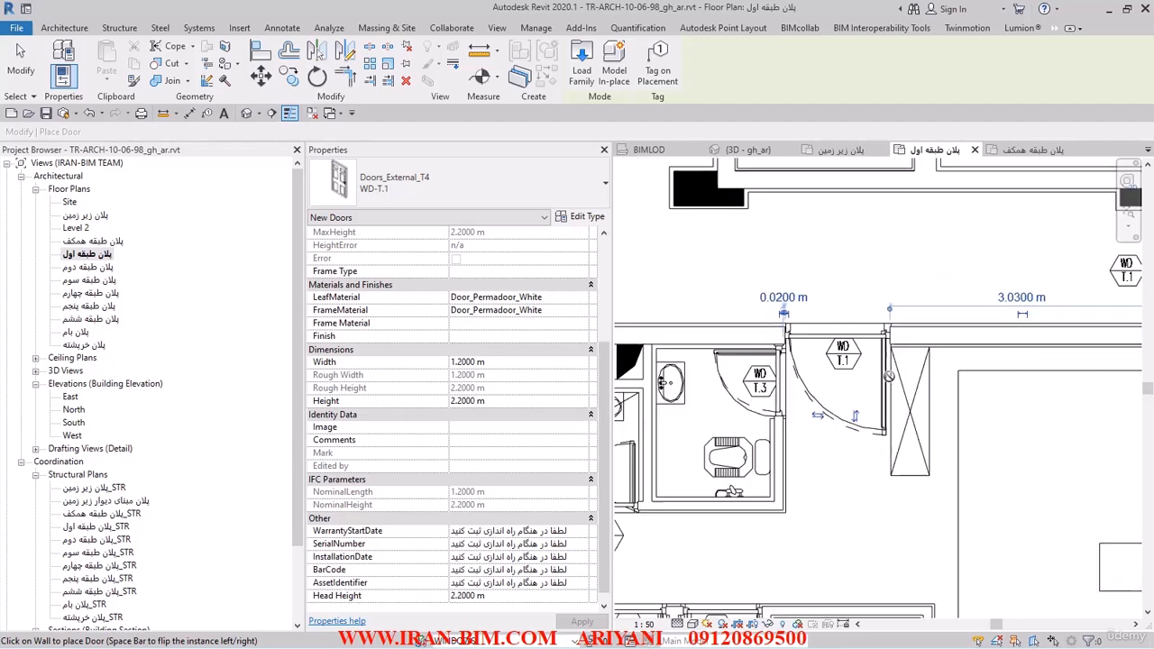
middle_drag(972, 407, 793, 333)
scroll(927, 389, down, 3)
middle_drag(852, 432, 930, 486)
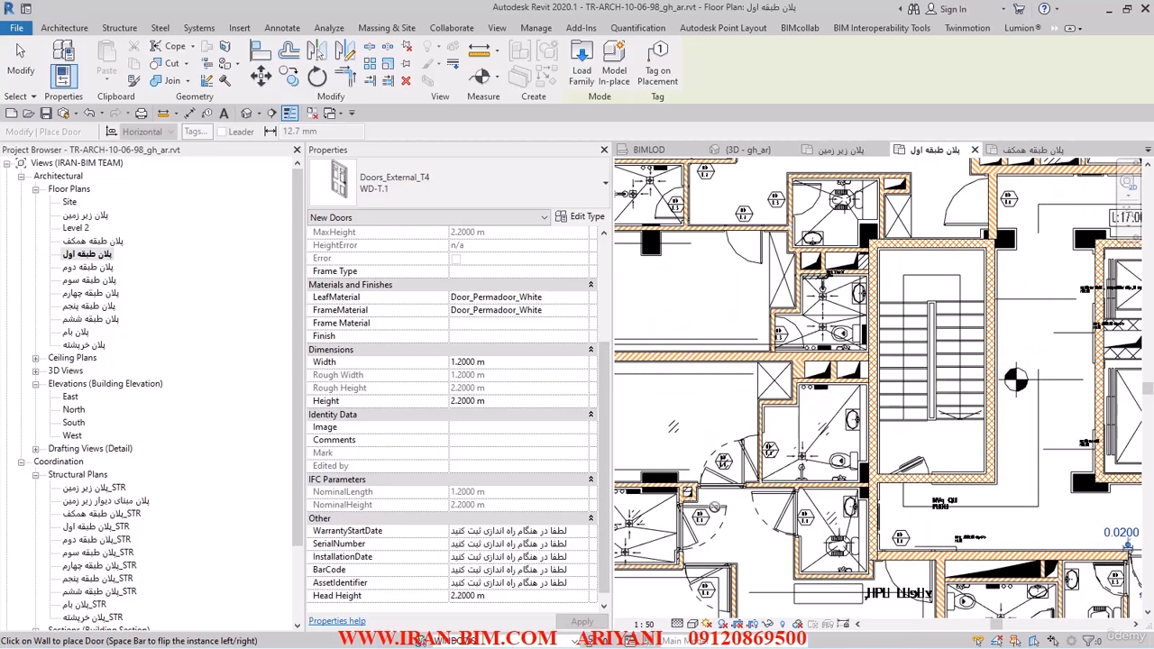
click(27, 68)
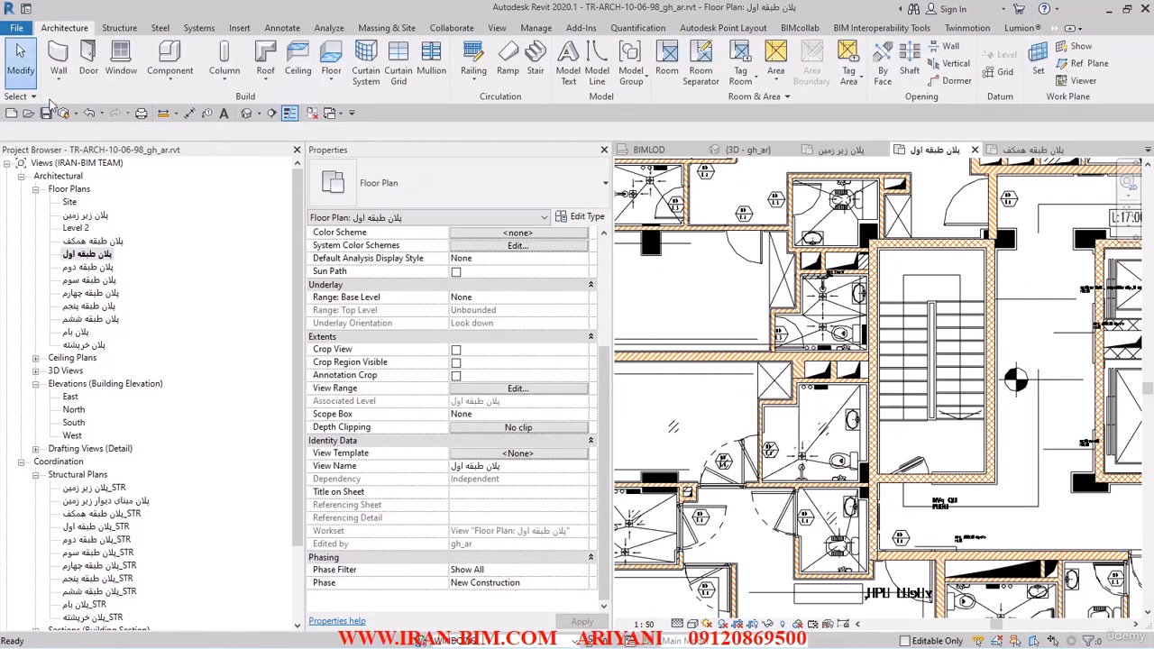
click(47, 113)
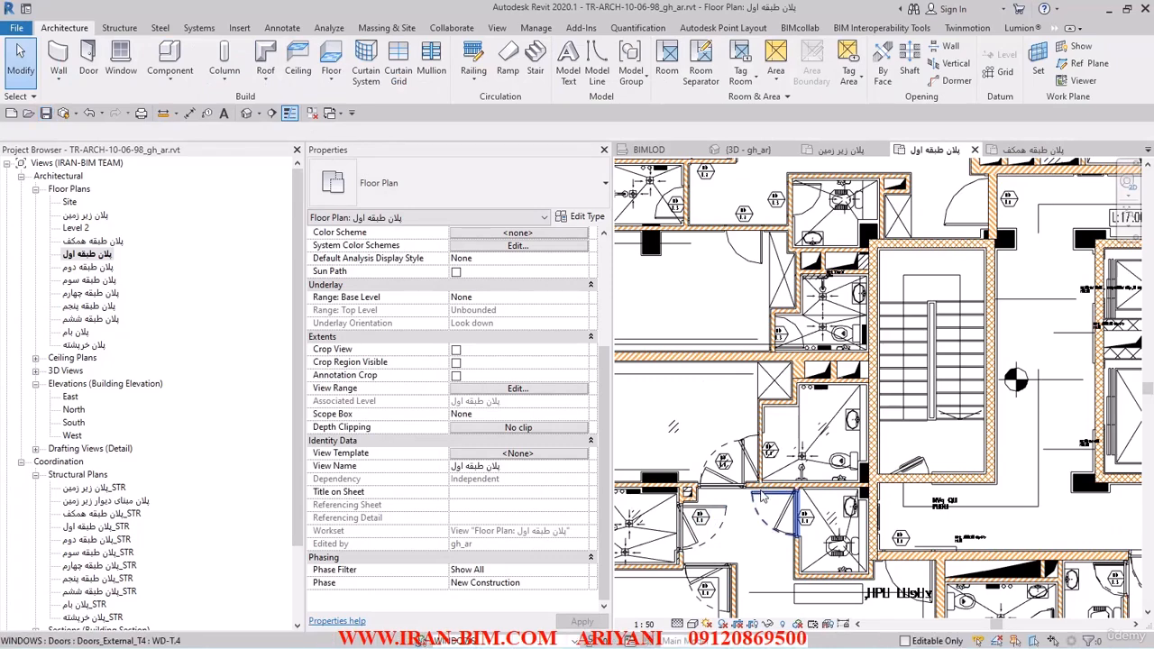
In Object Styles, set the line color of the Doors category's Plan Swing subcategory to red and apply it
middle_drag(741, 526, 891, 462)
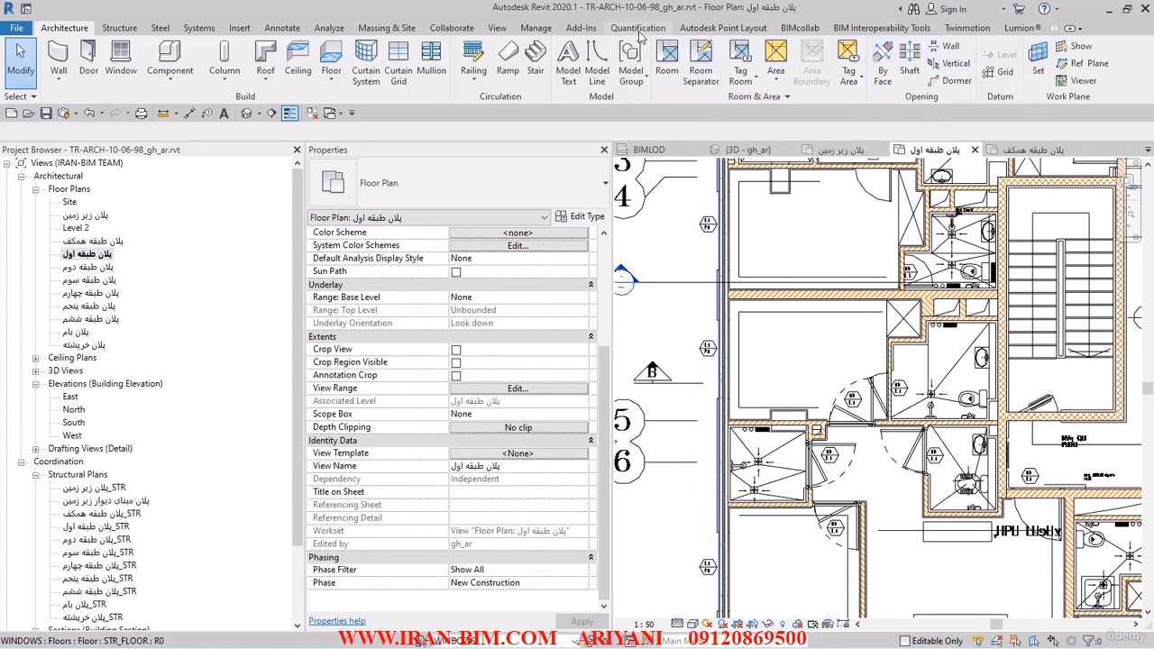
click(498, 28)
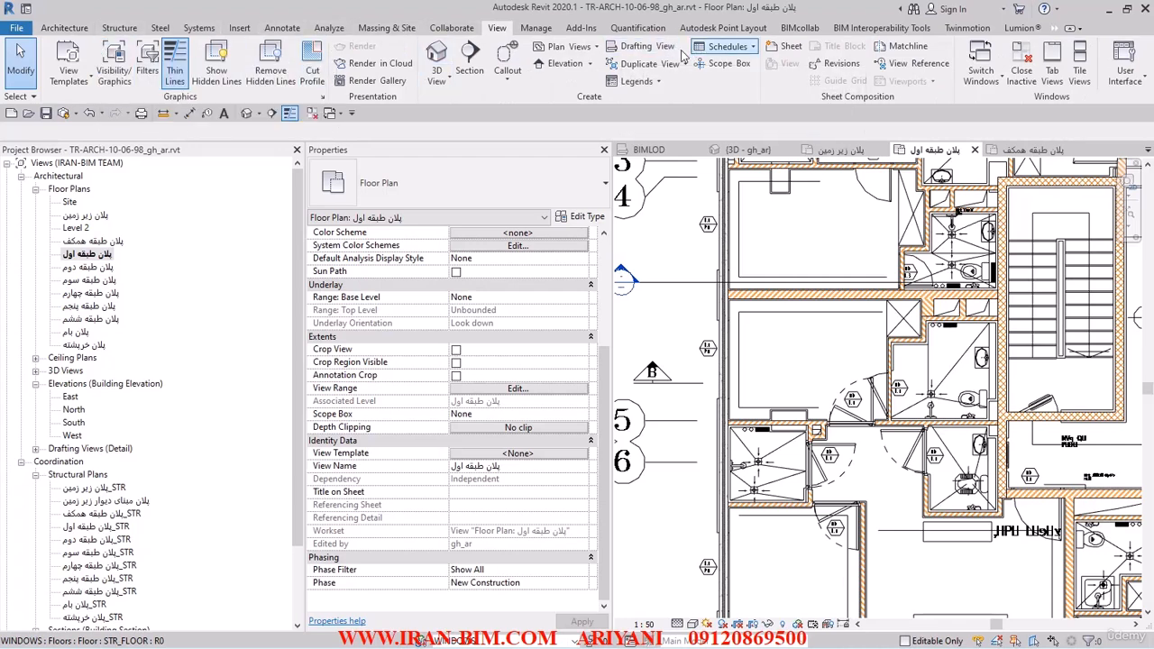
click(551, 29)
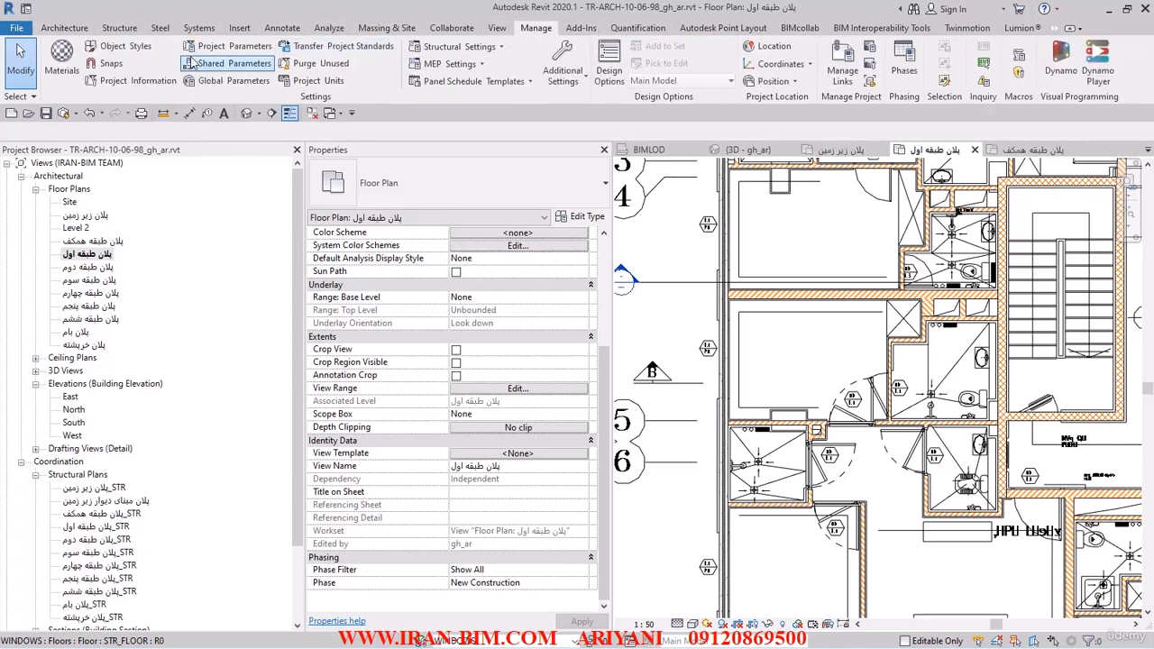
click(101, 45)
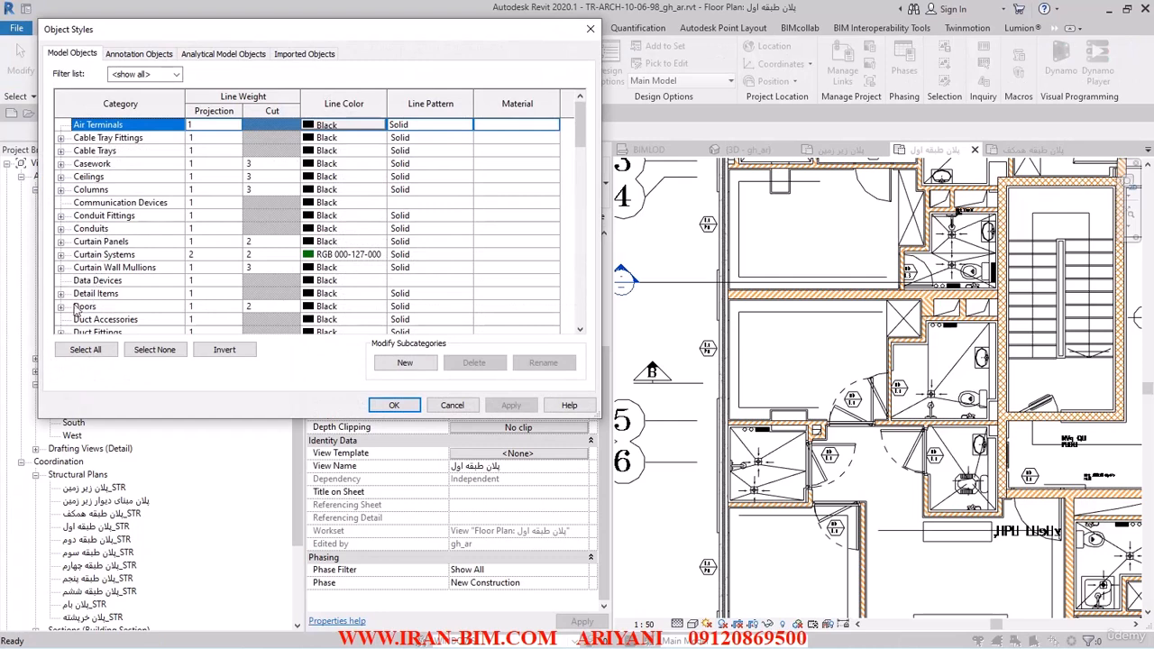
click(60, 307)
scroll(62, 317, down, 1)
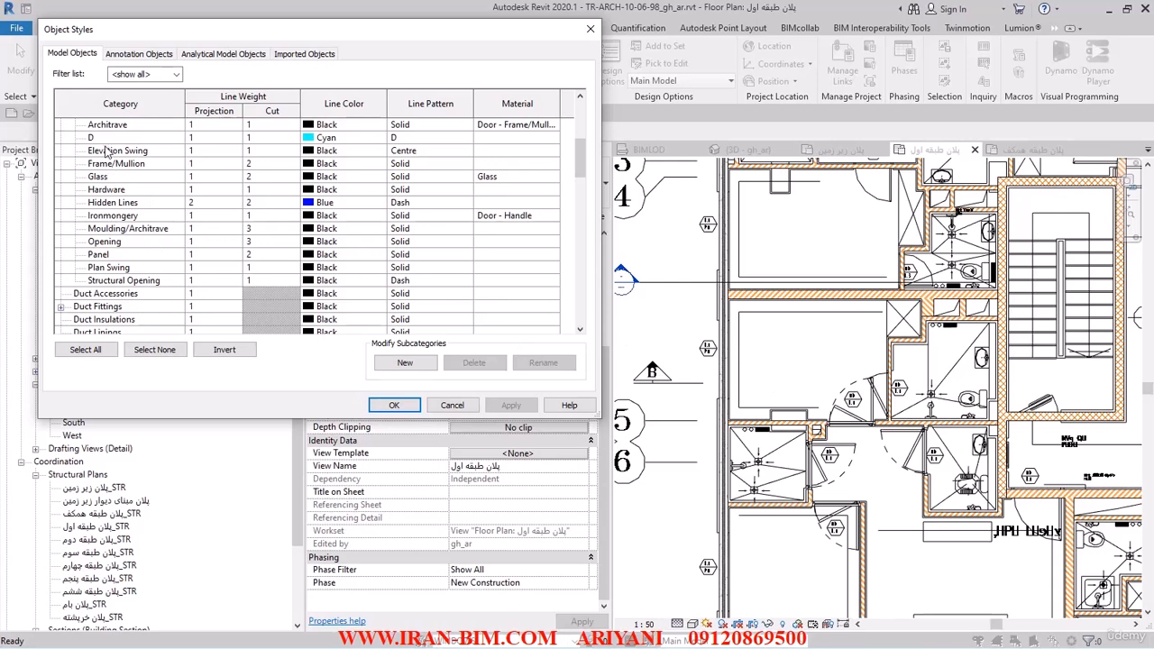
click(113, 268)
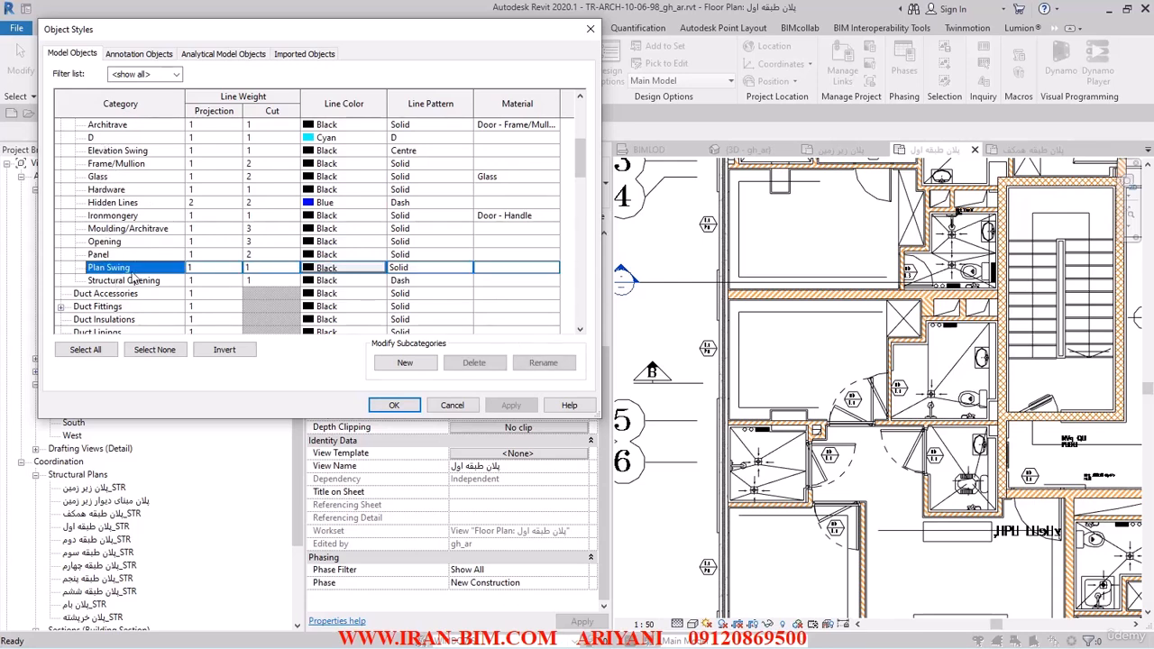
click(335, 268)
click(187, 237)
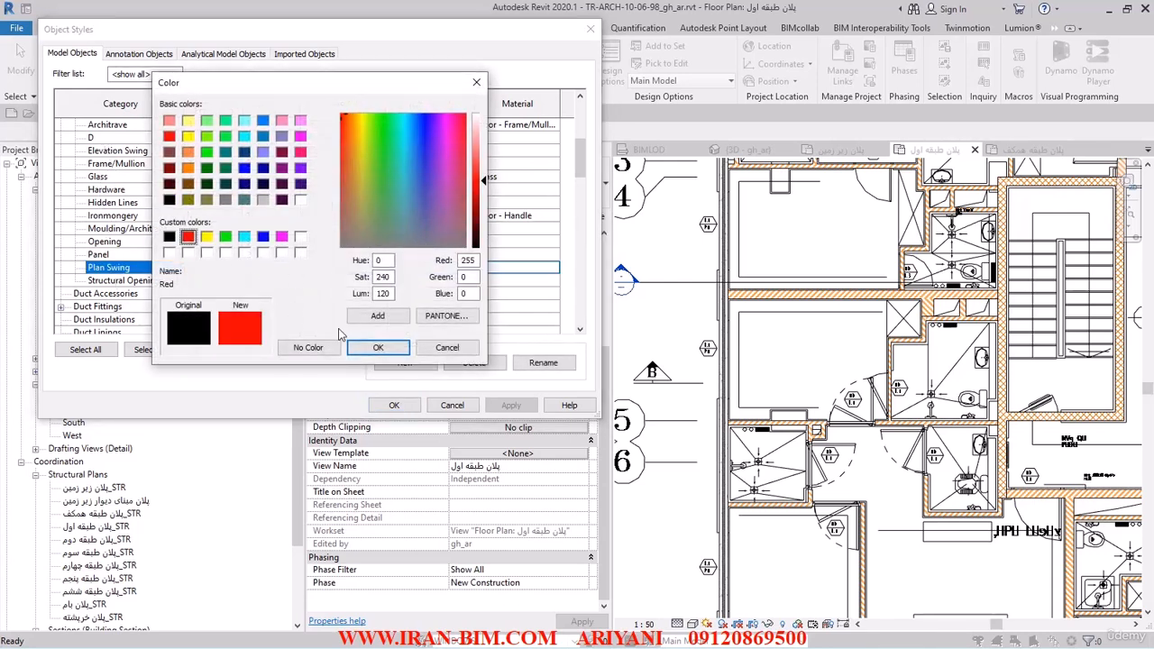
click(395, 350)
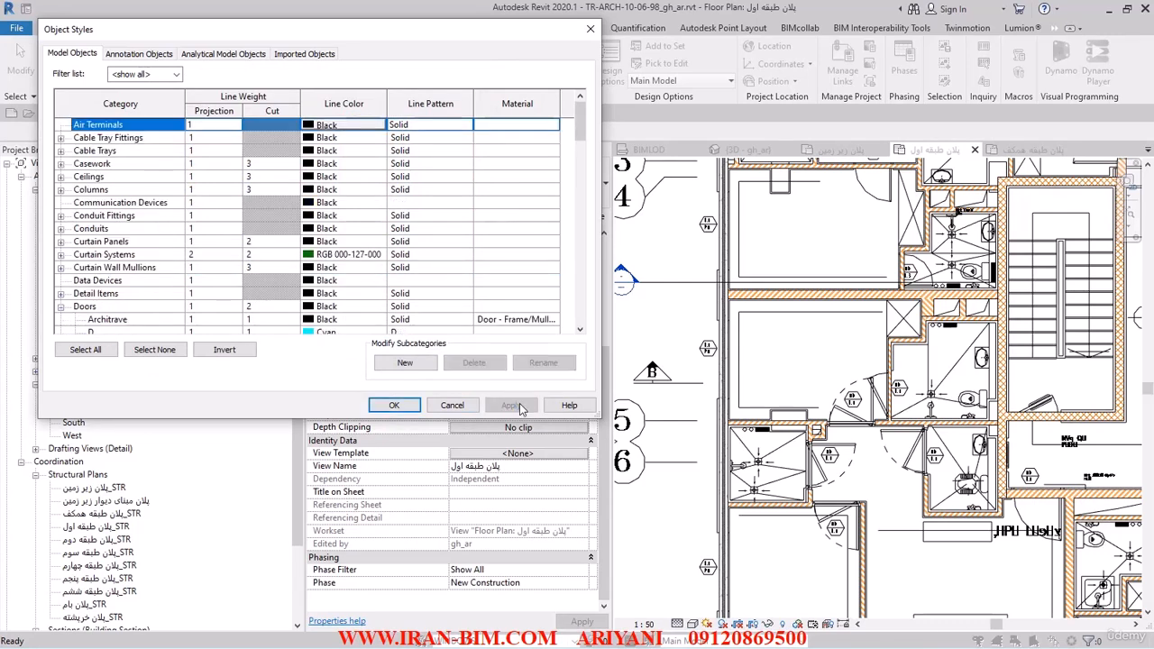
Examine the line weights, colors and patterns of the other Doors subcategories in Object Styles, and close the settings
scroll(113, 302, down, 5)
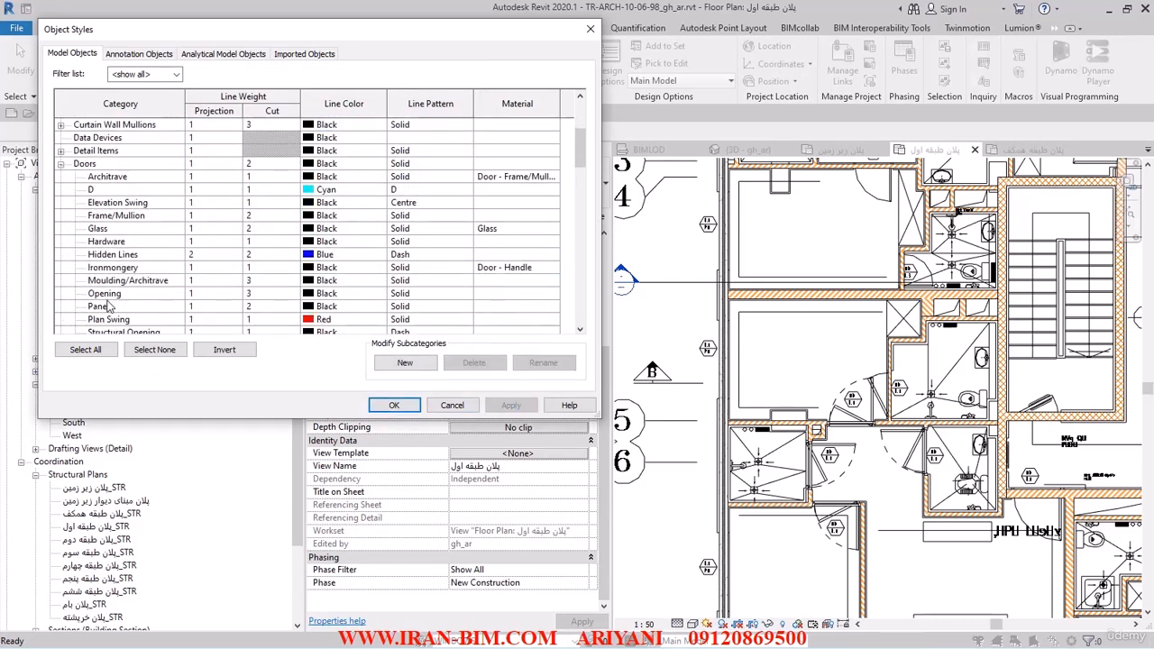
click(119, 284)
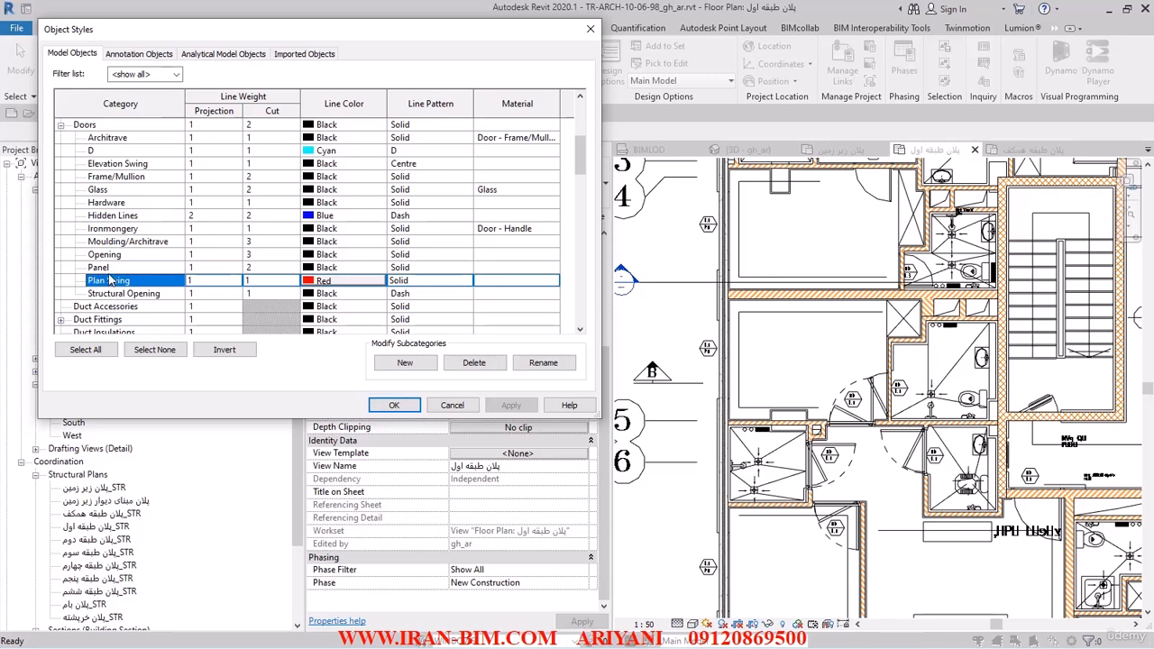
click(106, 189)
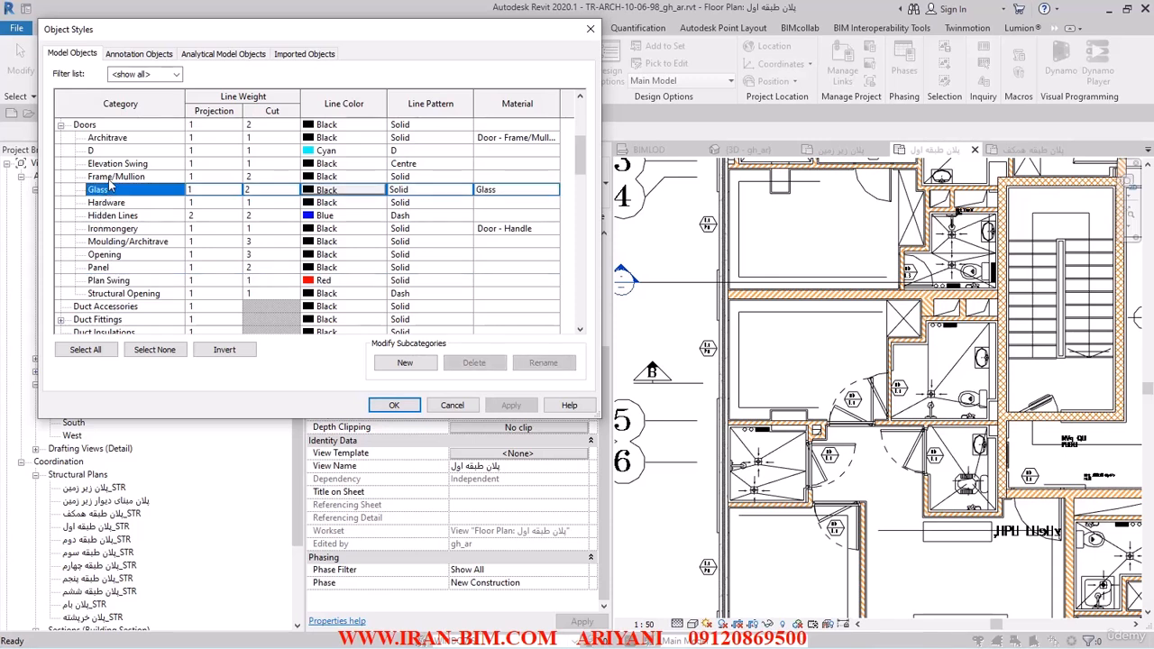
click(116, 270)
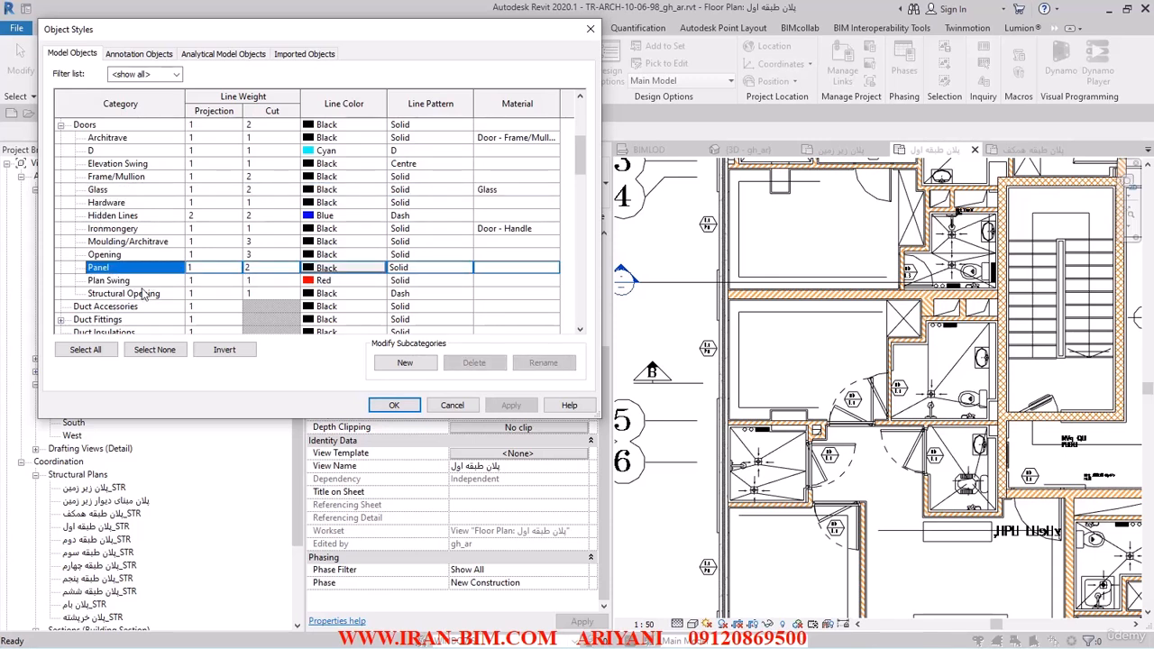
click(118, 283)
click(120, 269)
click(114, 256)
click(113, 243)
click(111, 229)
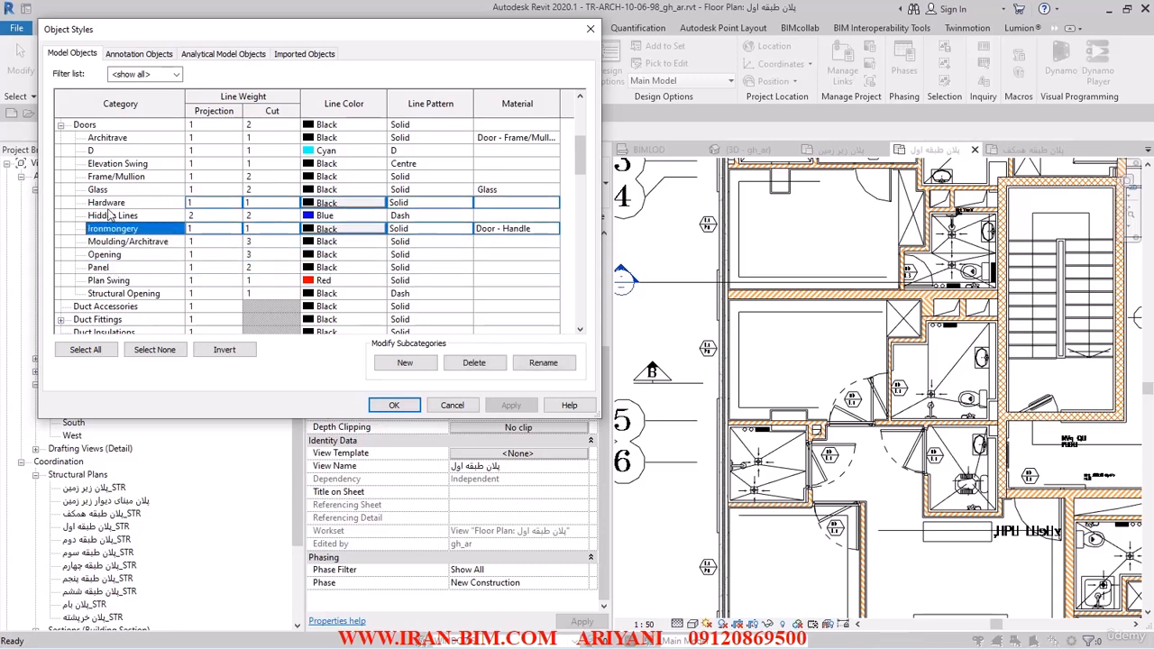
click(109, 204)
click(106, 164)
scroll(104, 166, up, 1)
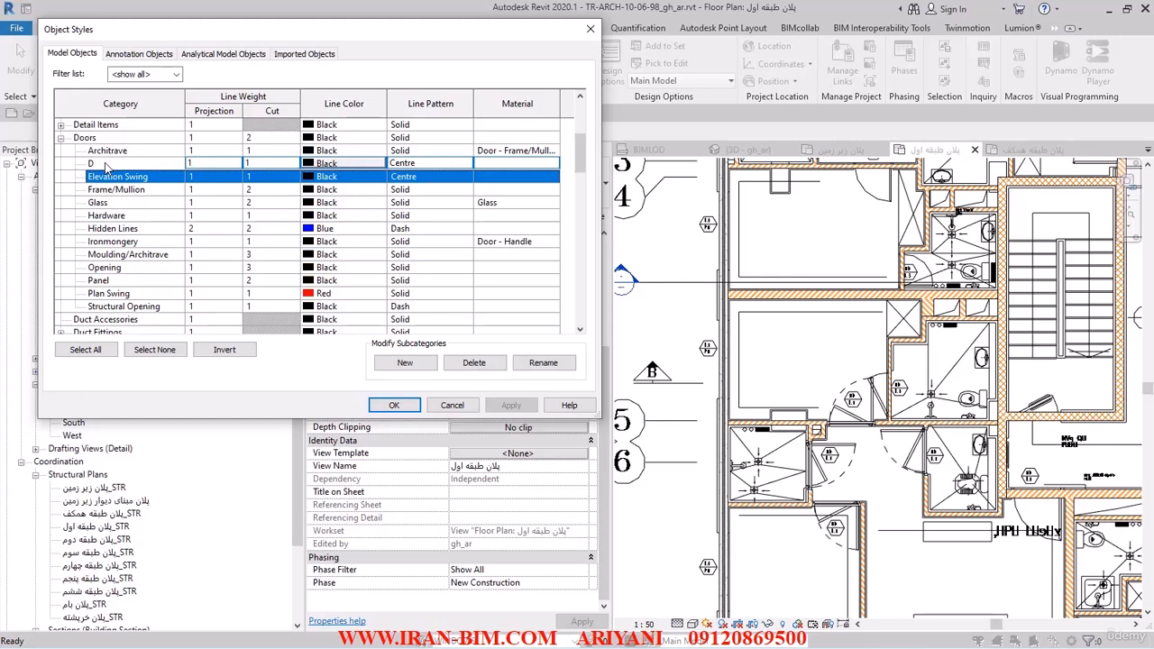
scroll(112, 198, down, 1)
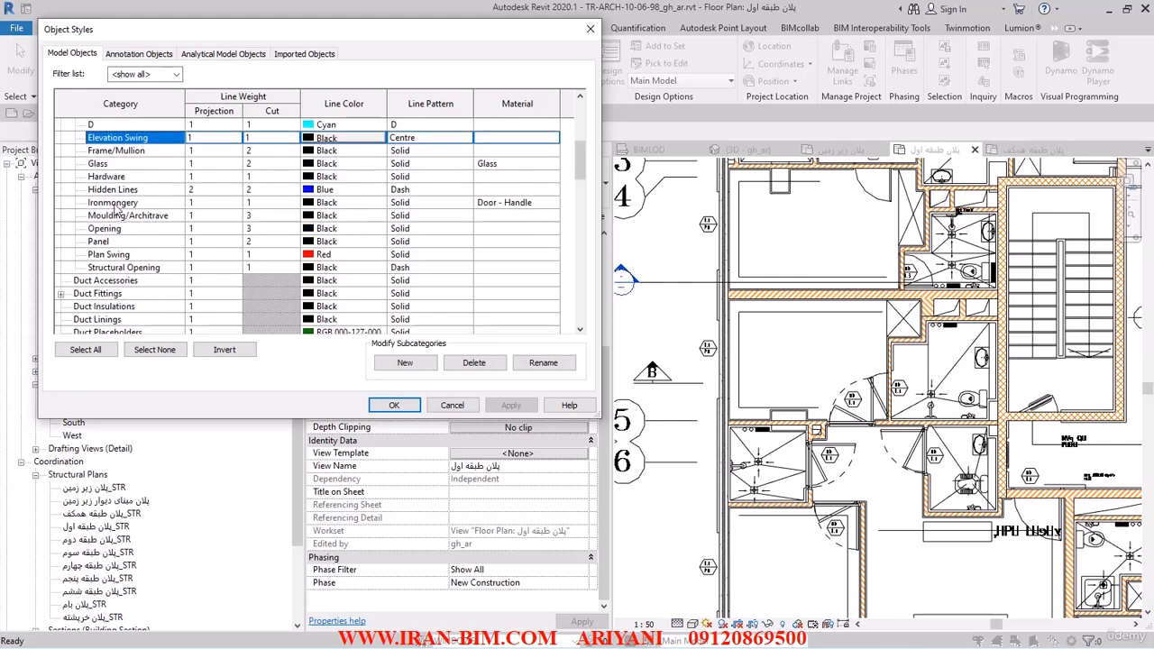
click(393, 405)
Open the Doors_External_T4 family of the lower WD-T.4 door with the dashed swing line for editing
scroll(894, 408, up, 5)
scroll(894, 408, up, 1)
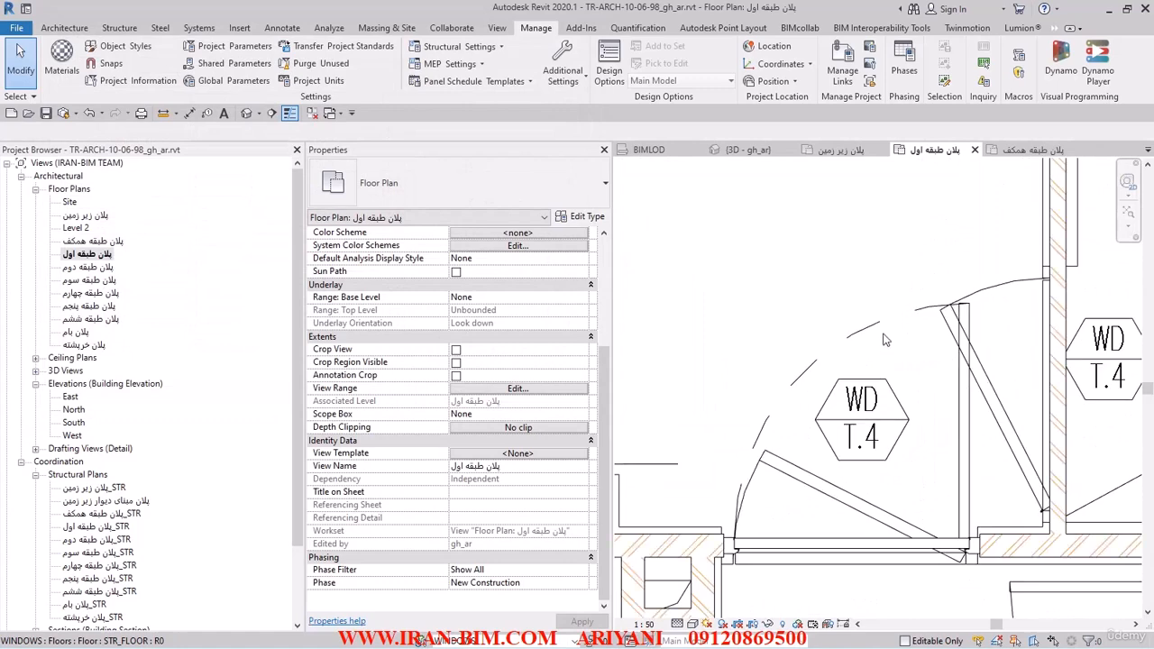
middle_drag(833, 348, 856, 346)
click(885, 335)
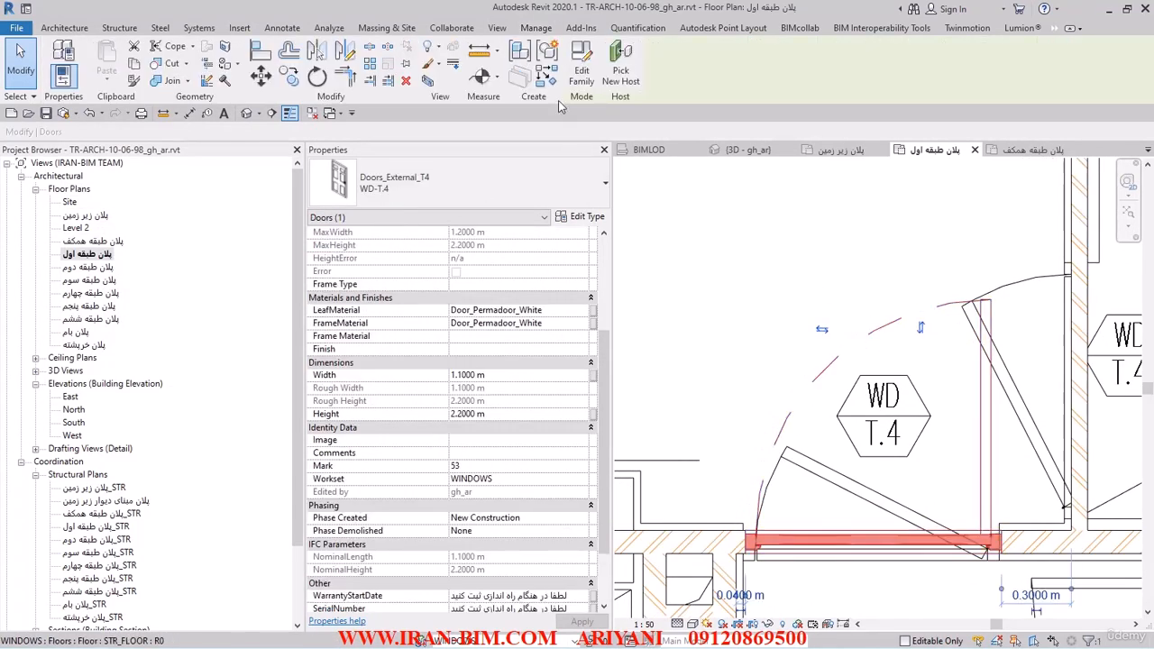
click(584, 72)
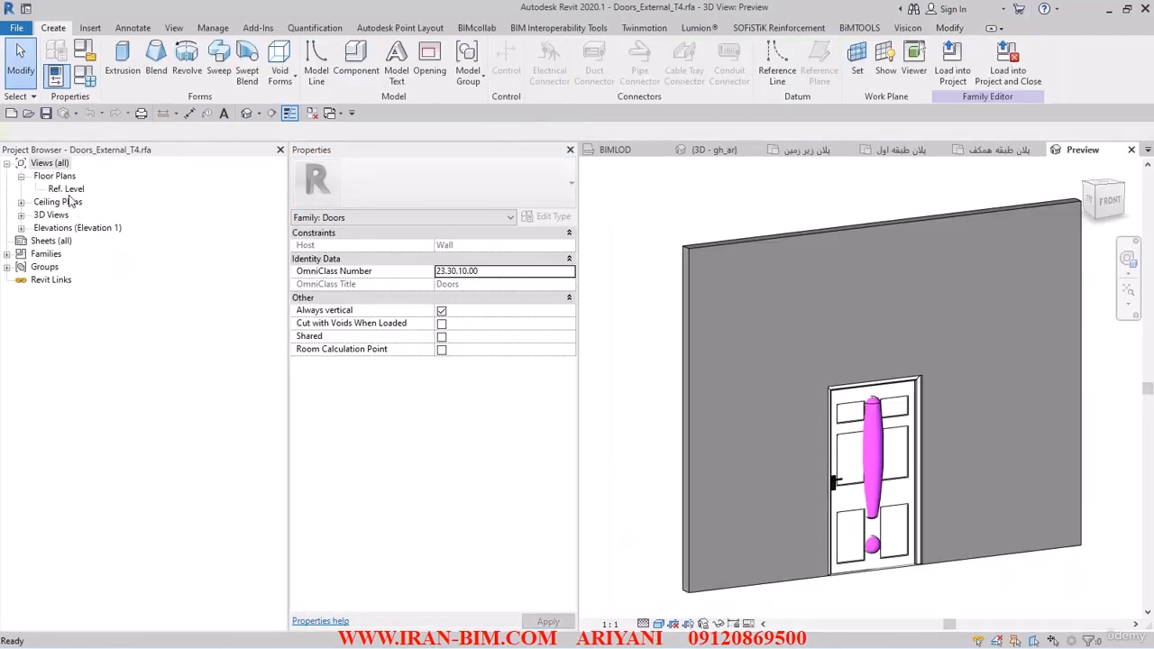
Open the door family's Ref. Level floor plan and open its nested Hughes door leaf family for editing
double_click(66, 188)
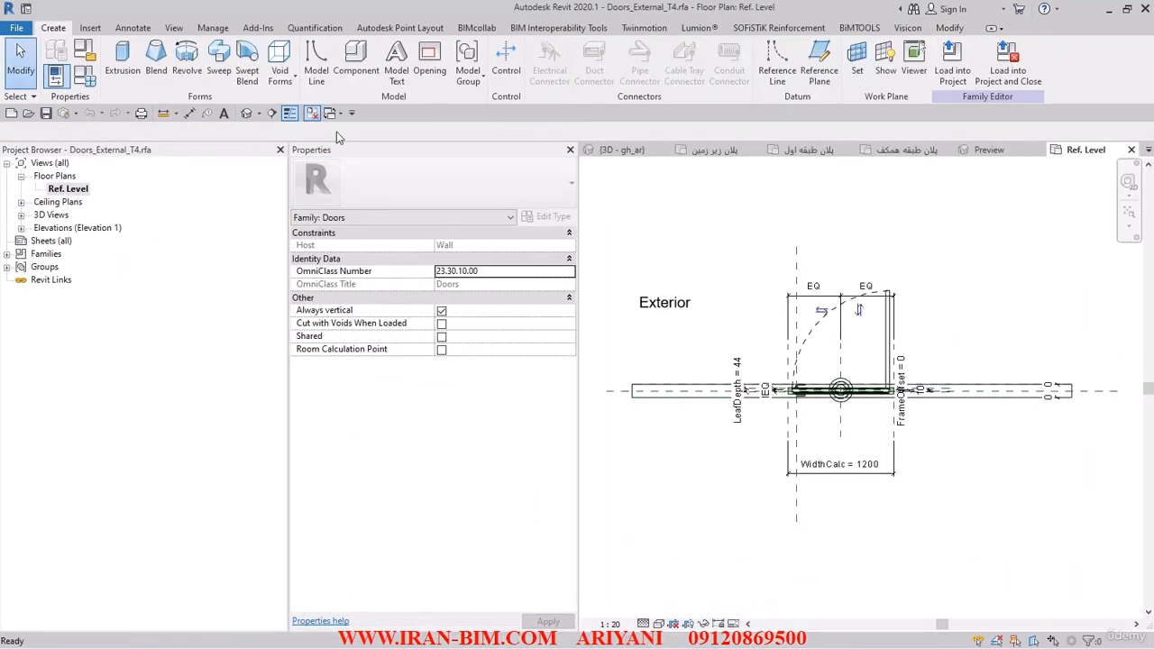
scroll(840, 299, up, 2)
click(799, 351)
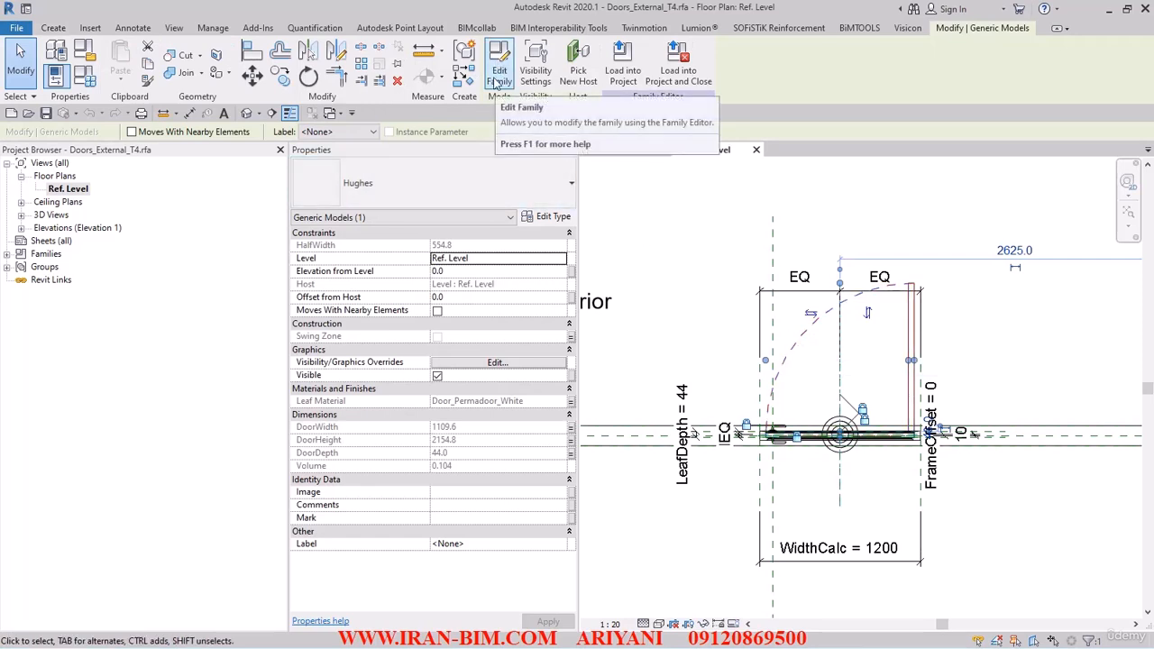
click(498, 71)
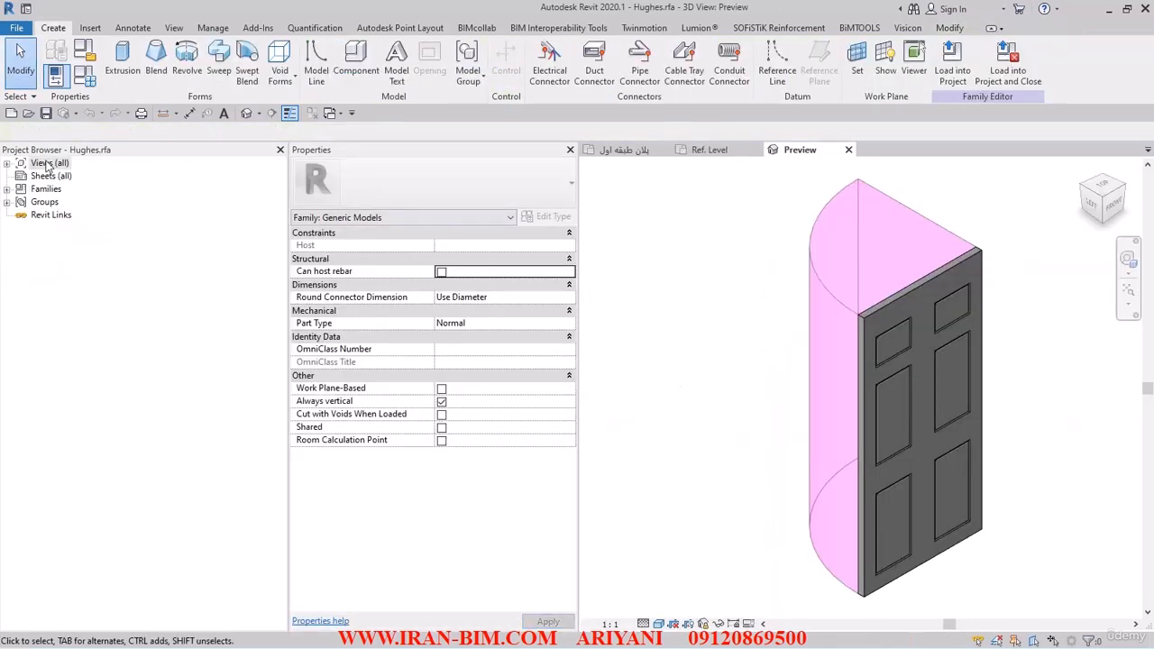
Open the Ref. Level floor plan of the Hughes family and check which subcategories the swing zone extrusion offers
double_click(47, 163)
click(21, 176)
double_click(67, 188)
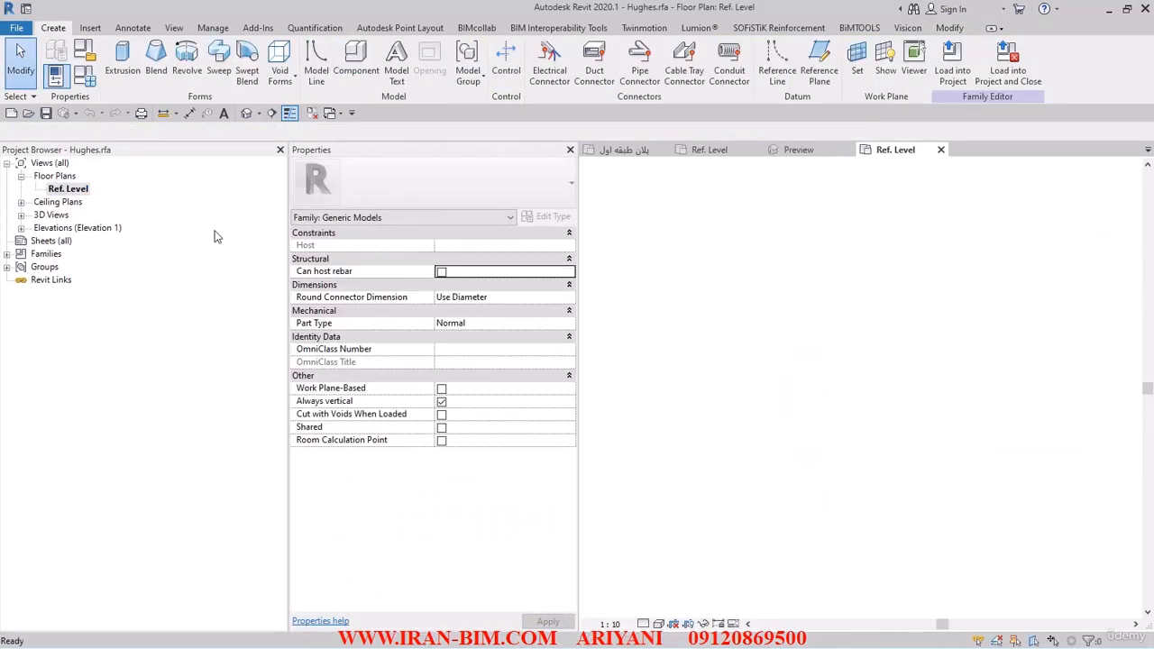
scroll(848, 338, up, 4)
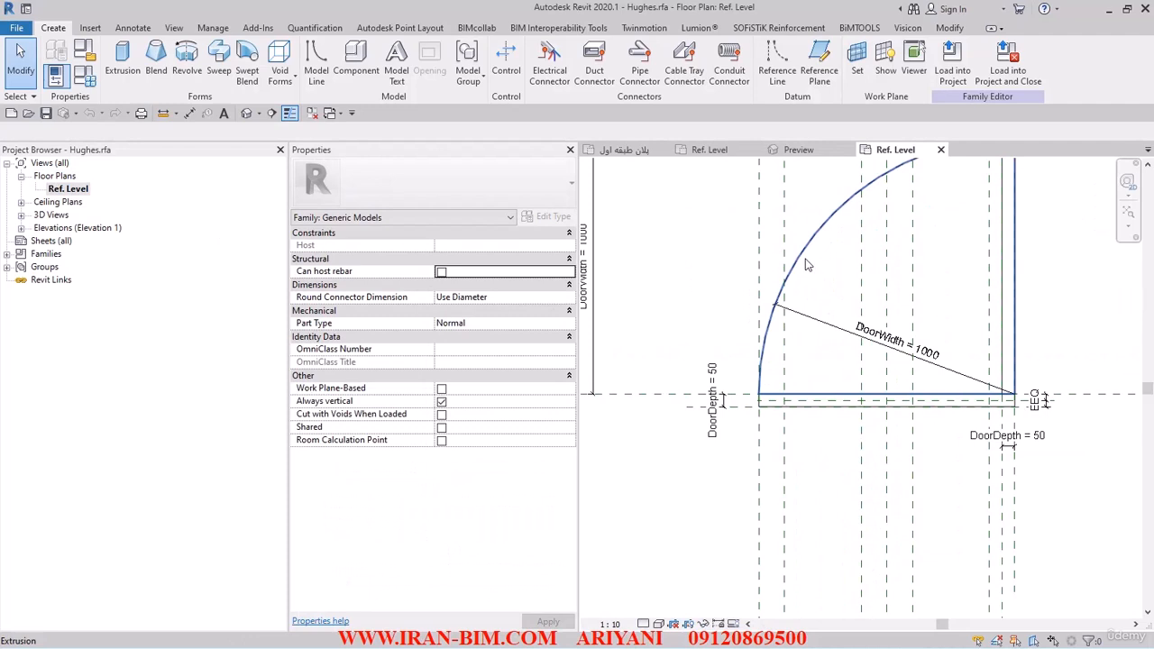
click(808, 265)
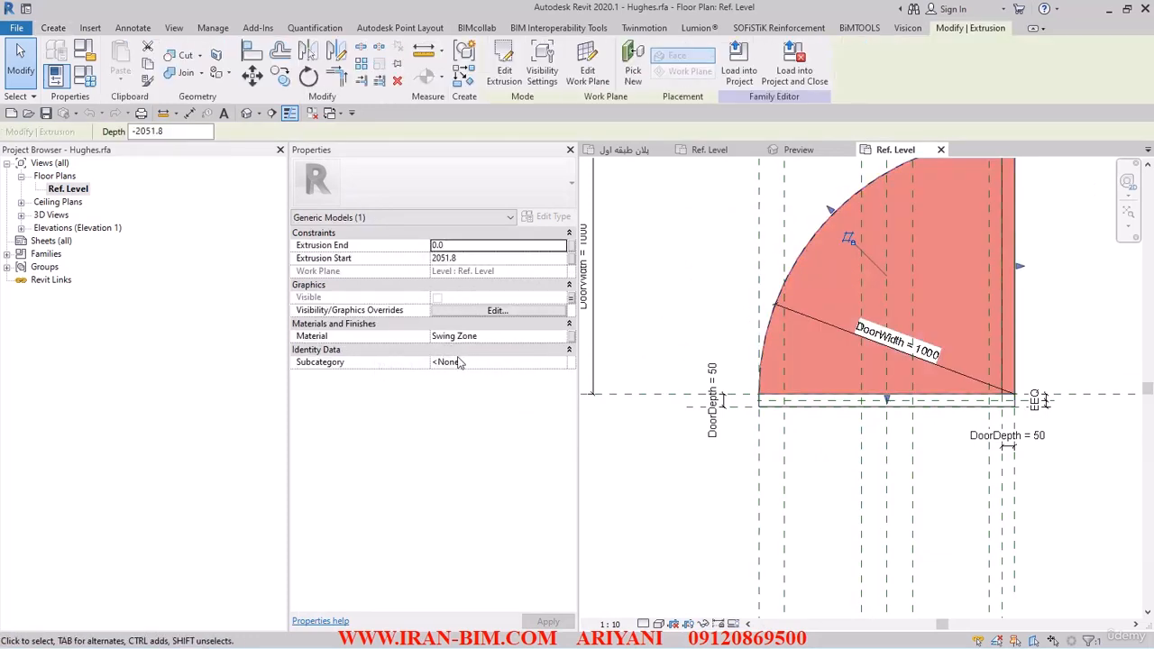
click(556, 365)
click(558, 365)
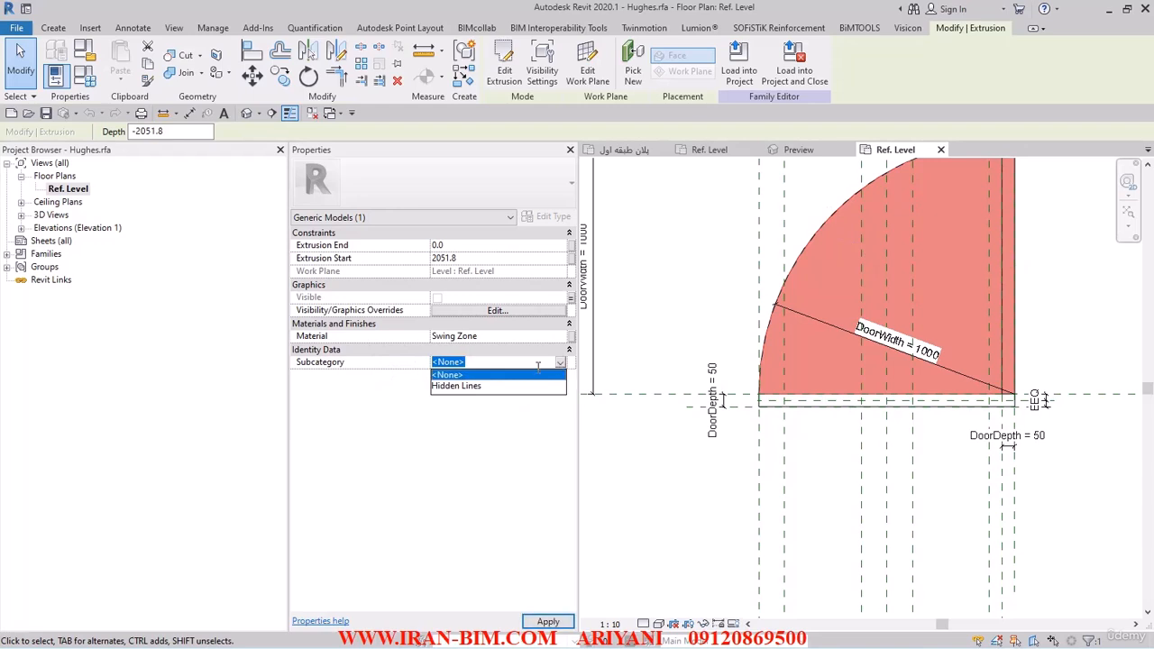
click(543, 428)
click(669, 443)
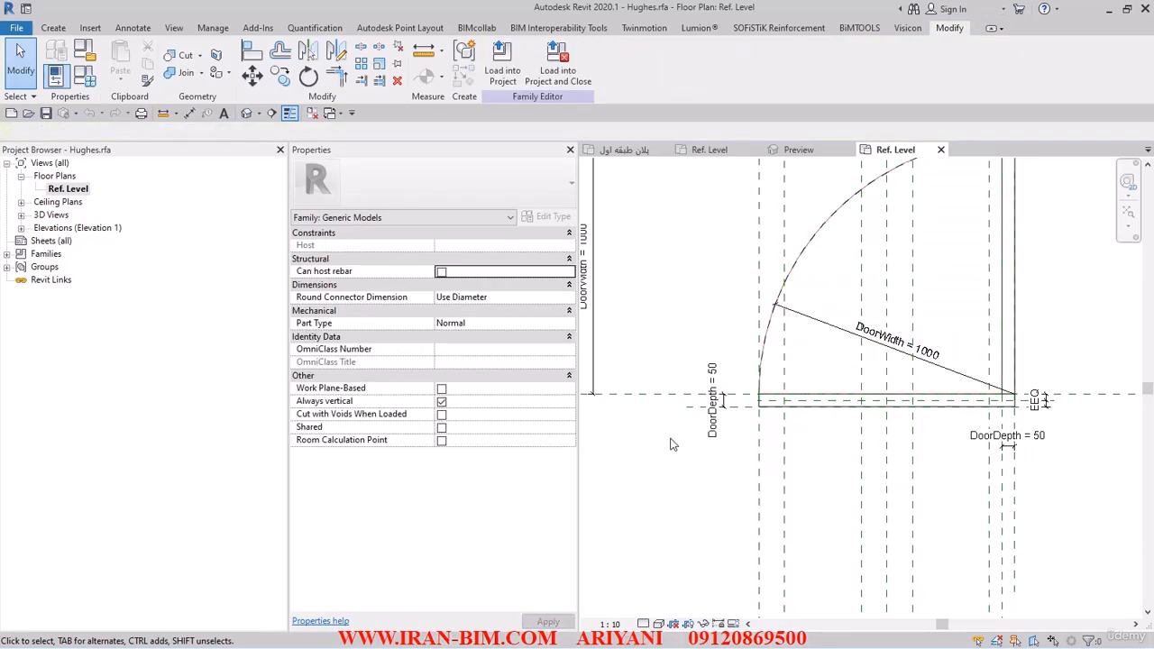
Change the Hughes family's category to Doors
click(85, 51)
scroll(365, 270, up, 5)
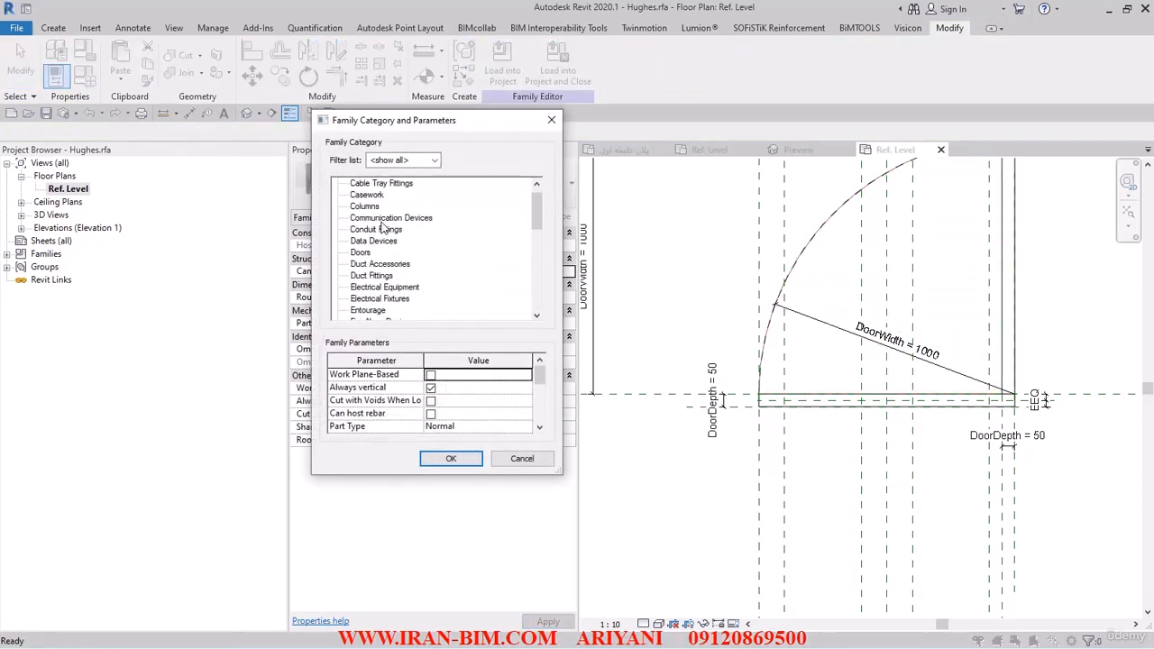
click(361, 264)
click(451, 458)
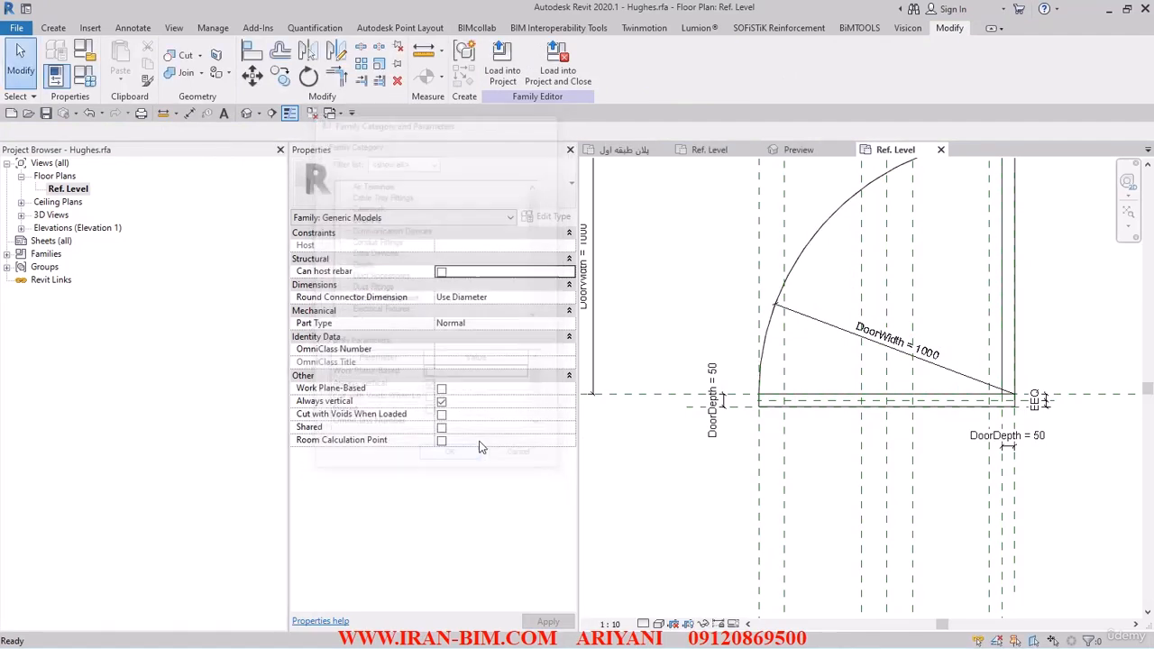
Examine which door subcategories can be assigned to the symbolic swing arc line, leaving its subcategory as it is
click(762, 365)
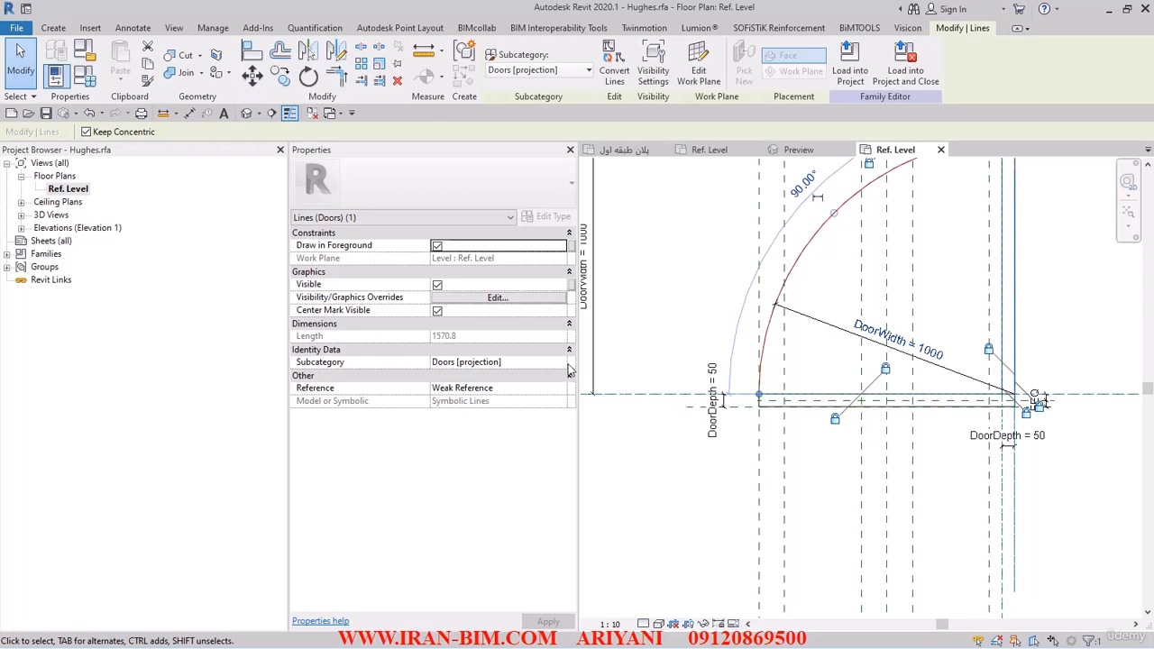
click(560, 361)
scroll(501, 413, down, 3)
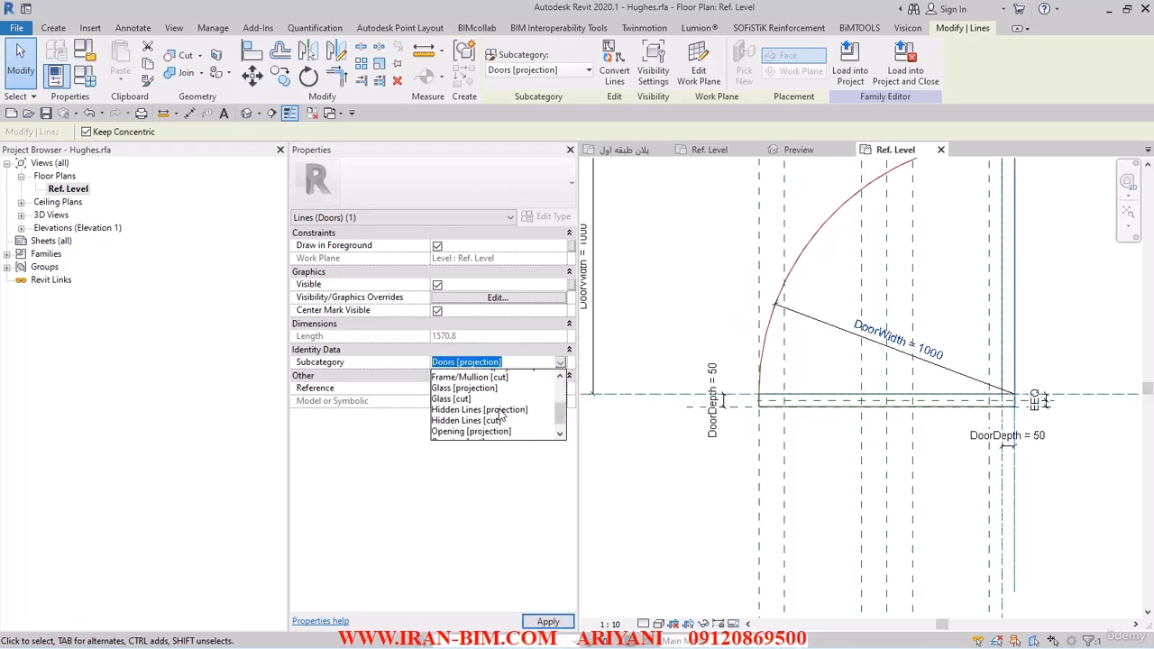
scroll(500, 413, down, 1)
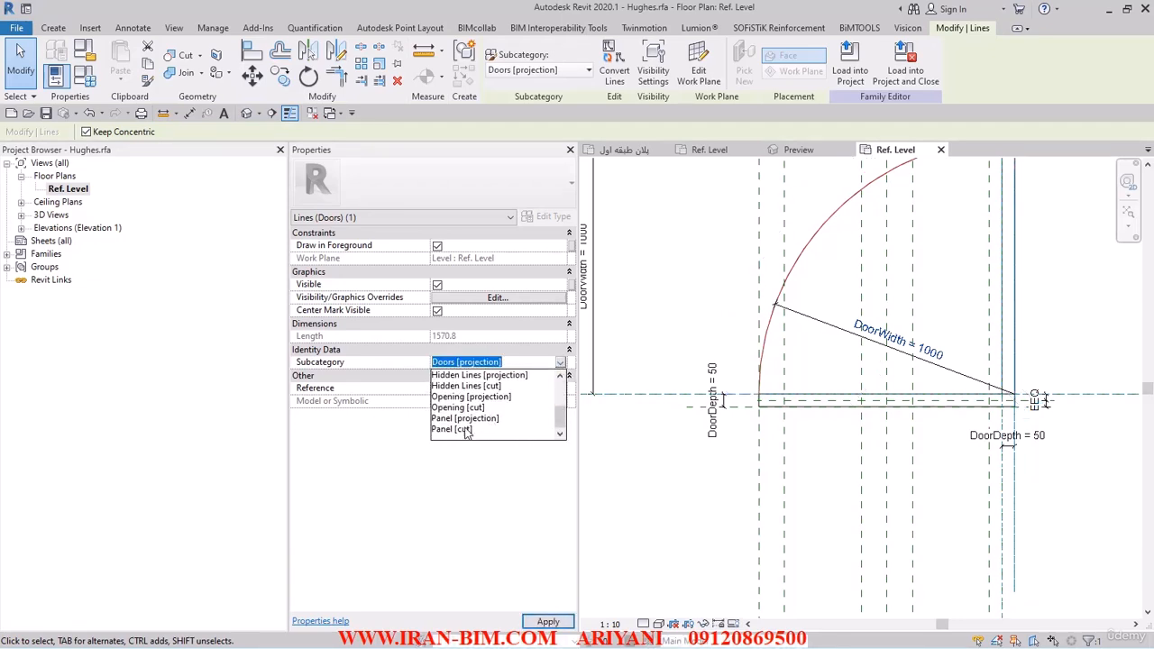
scroll(465, 430, up, 3)
scroll(501, 433, up, 3)
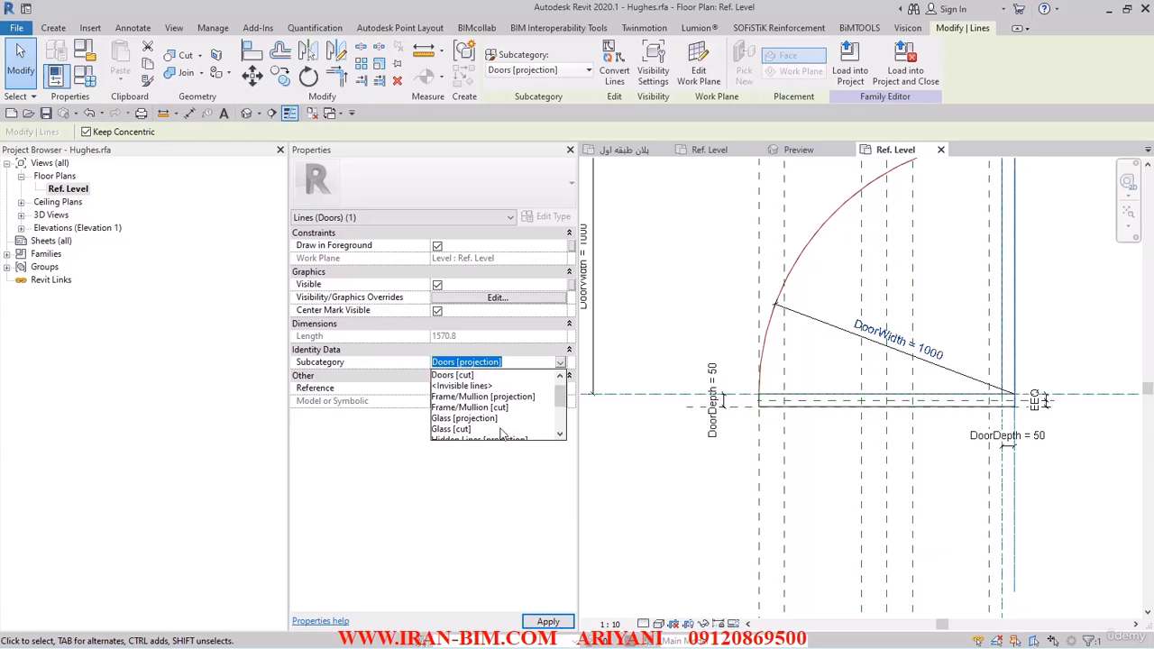
scroll(483, 429, up, 1)
scroll(491, 433, down, 3)
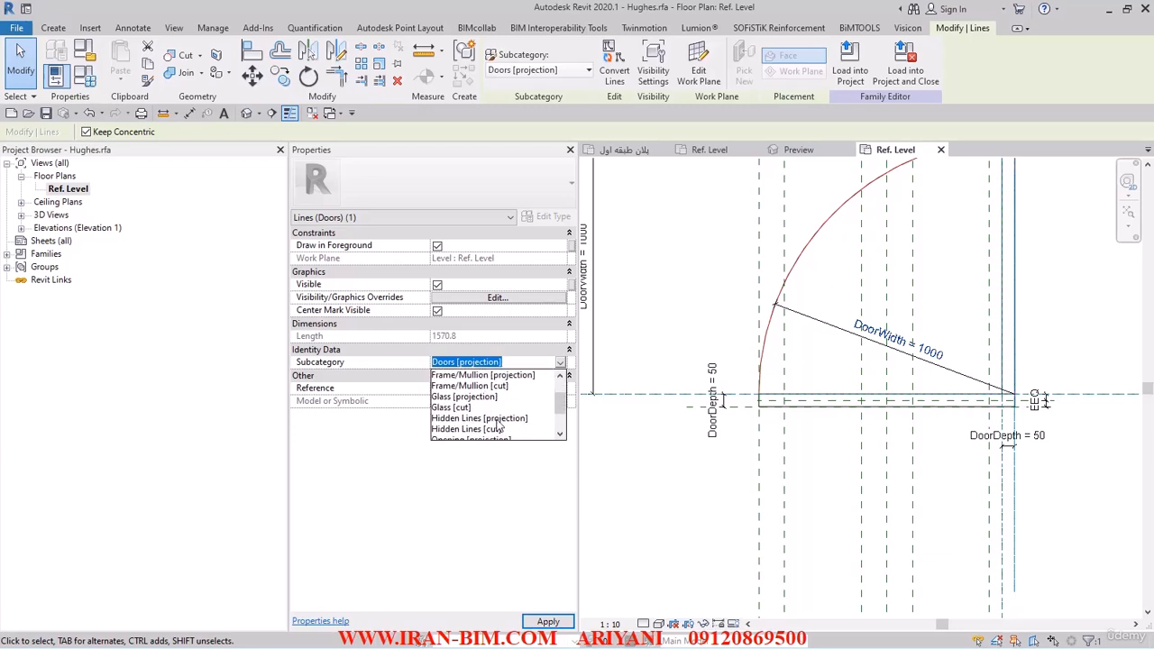
scroll(501, 428, down, 3)
scroll(491, 429, down, 1)
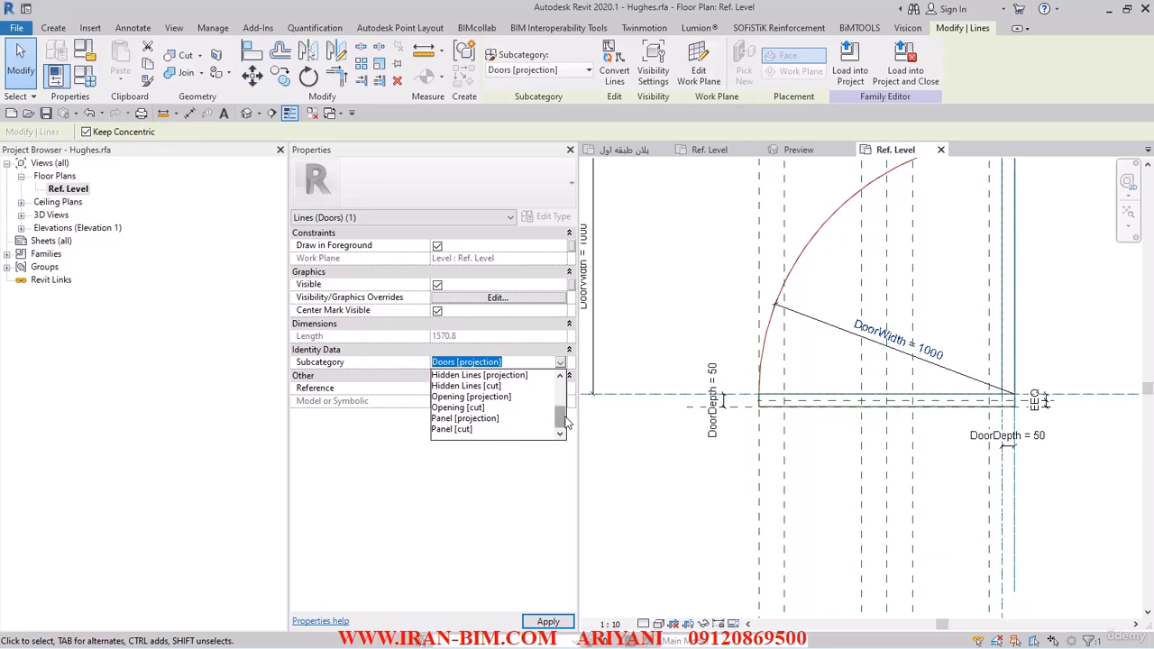
mouse_move(565, 422)
mouse_down()
mouse_move(581, 397)
mouse_move(574, 431)
mouse_up()
click(695, 497)
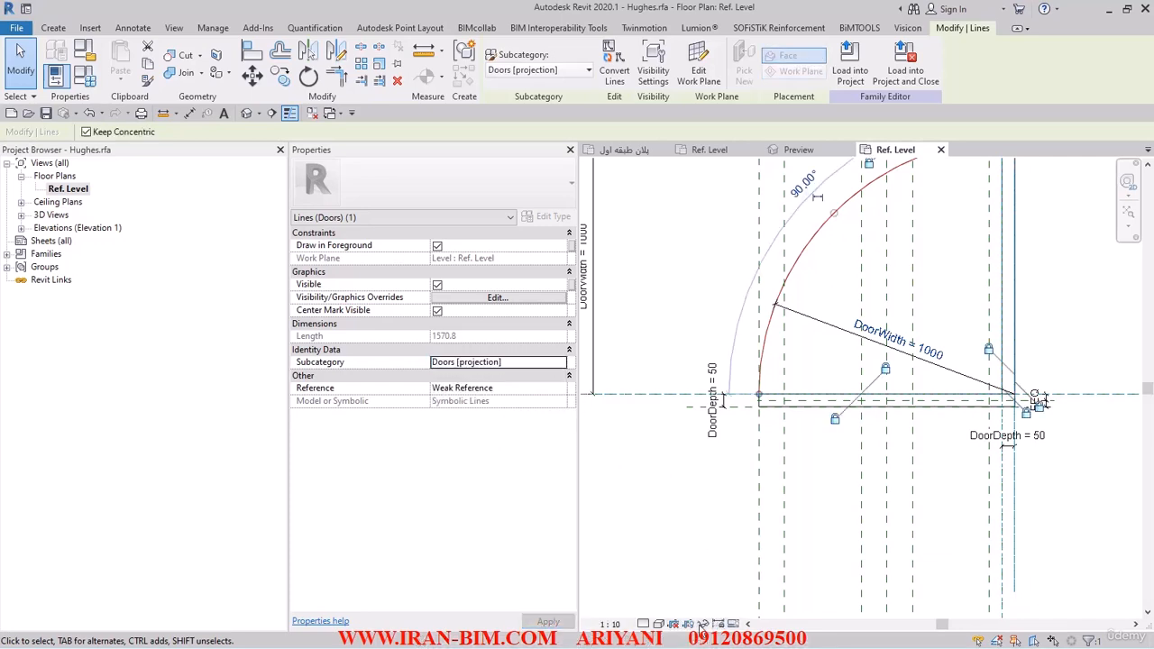
click(702, 623)
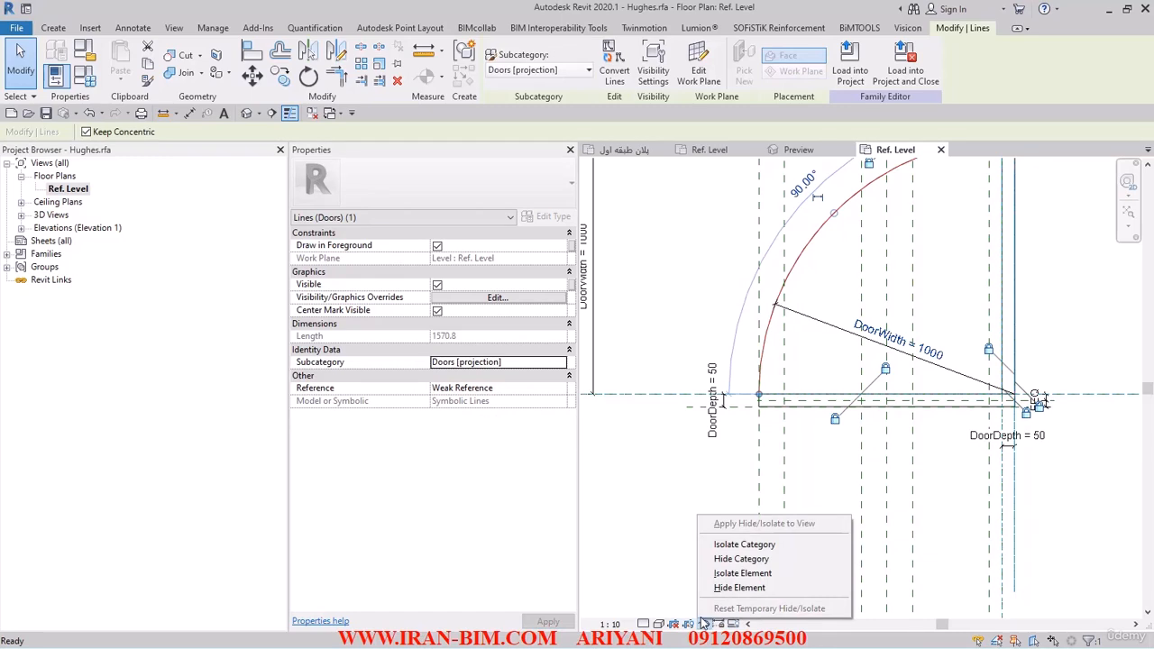
click(659, 523)
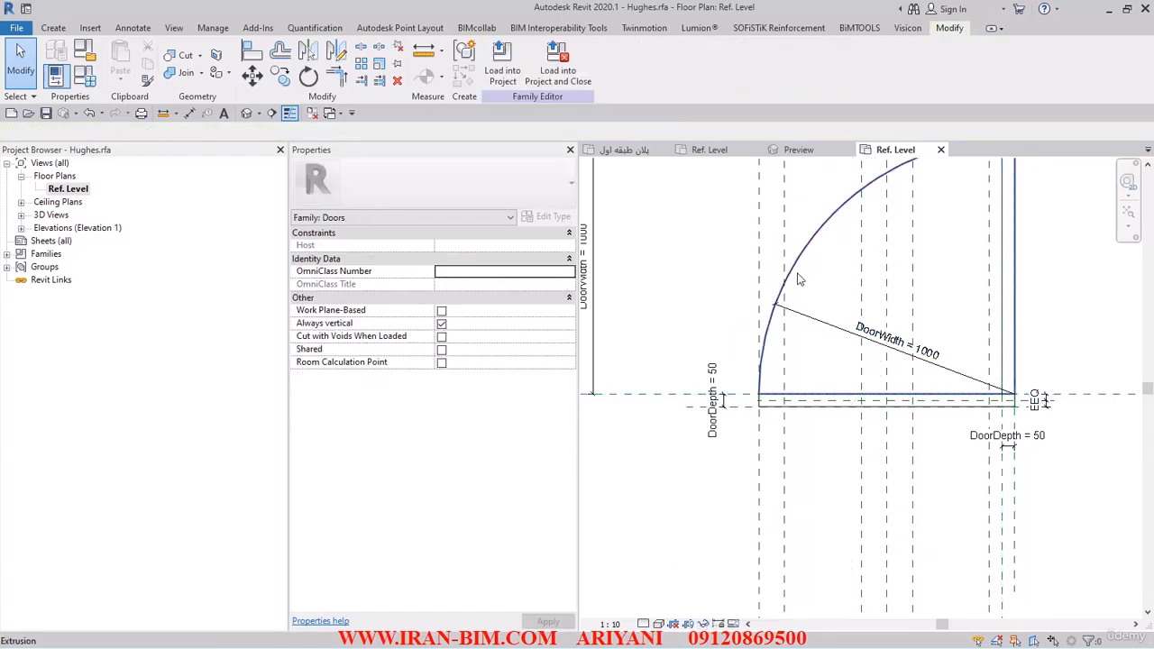
Assign the Panel subcategory to the swing zone extrusion and apply it
click(868, 300)
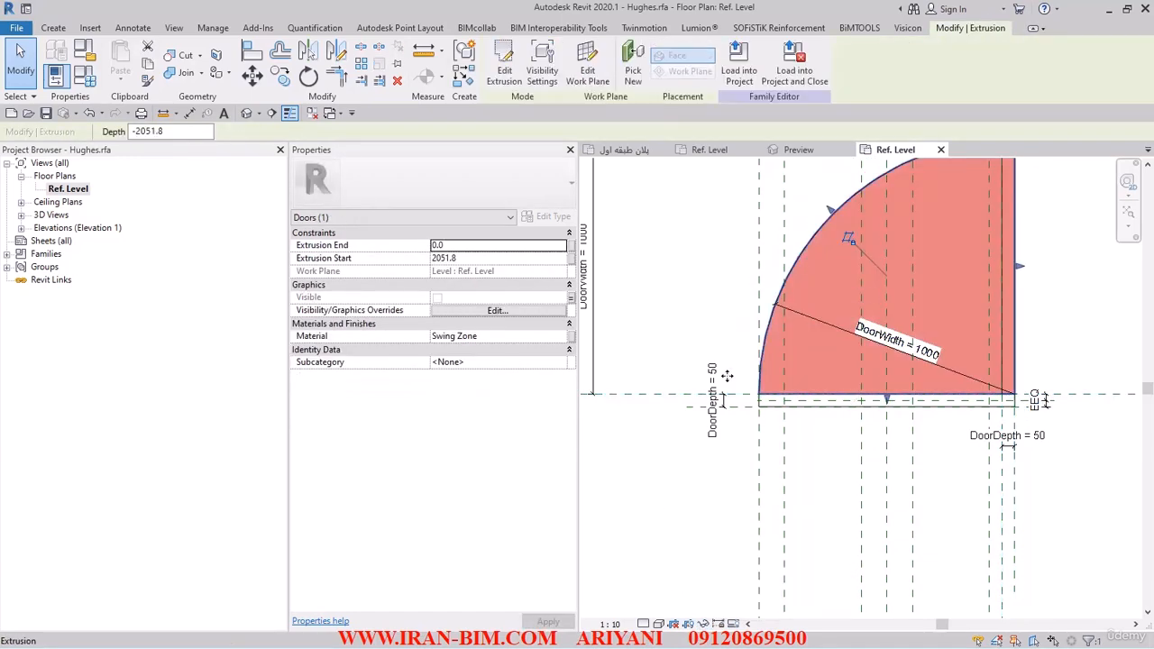
click(559, 362)
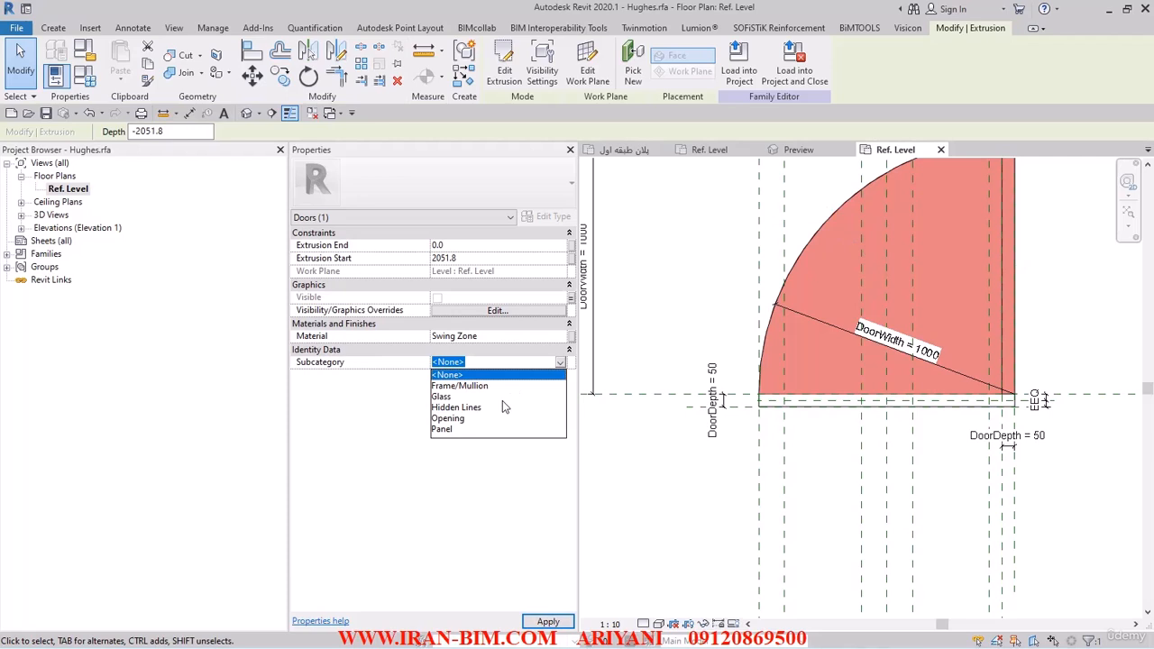
click(442, 429)
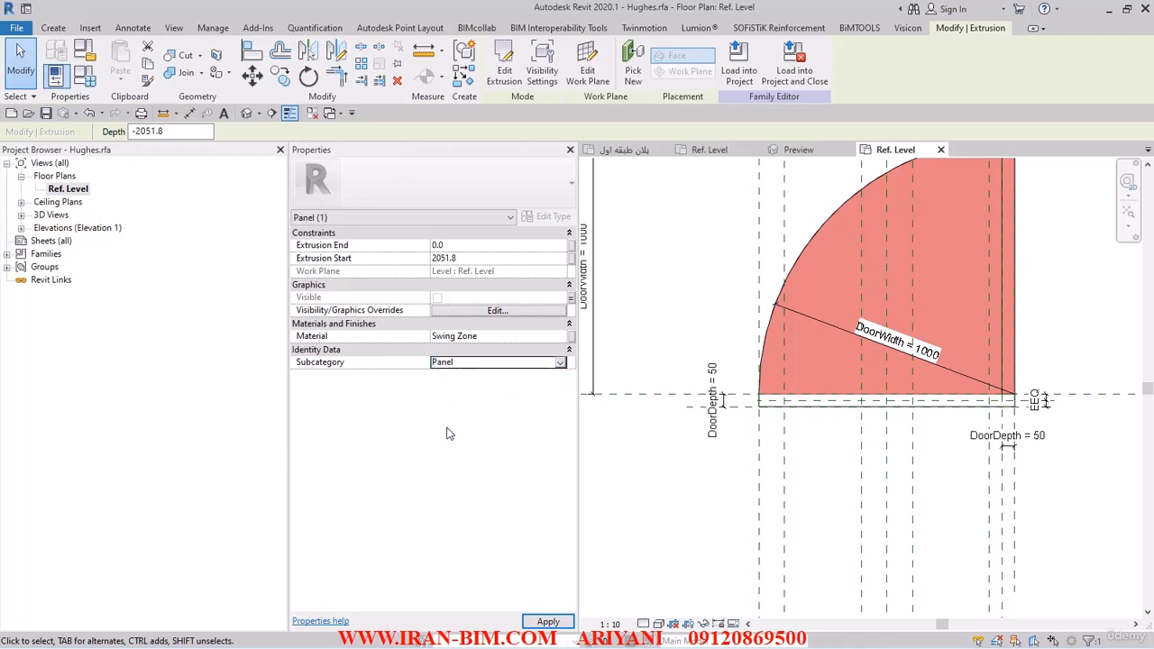
click(547, 621)
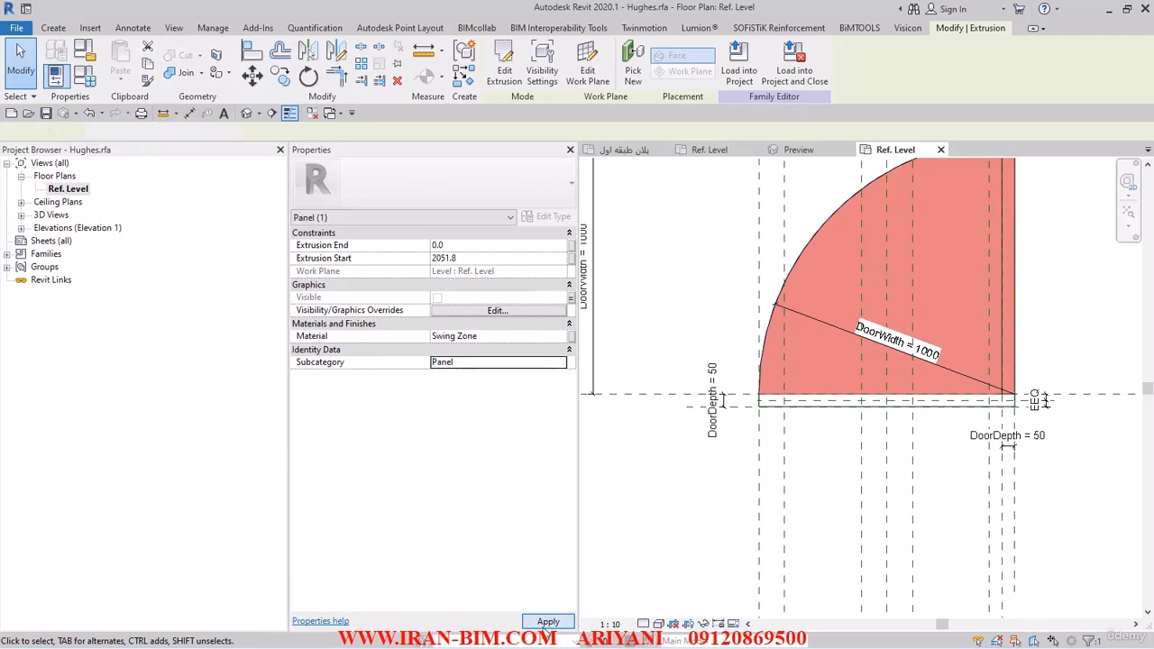
click(713, 556)
Temporarily hide the swing zone extrusion in the Ref. Level plan
click(840, 346)
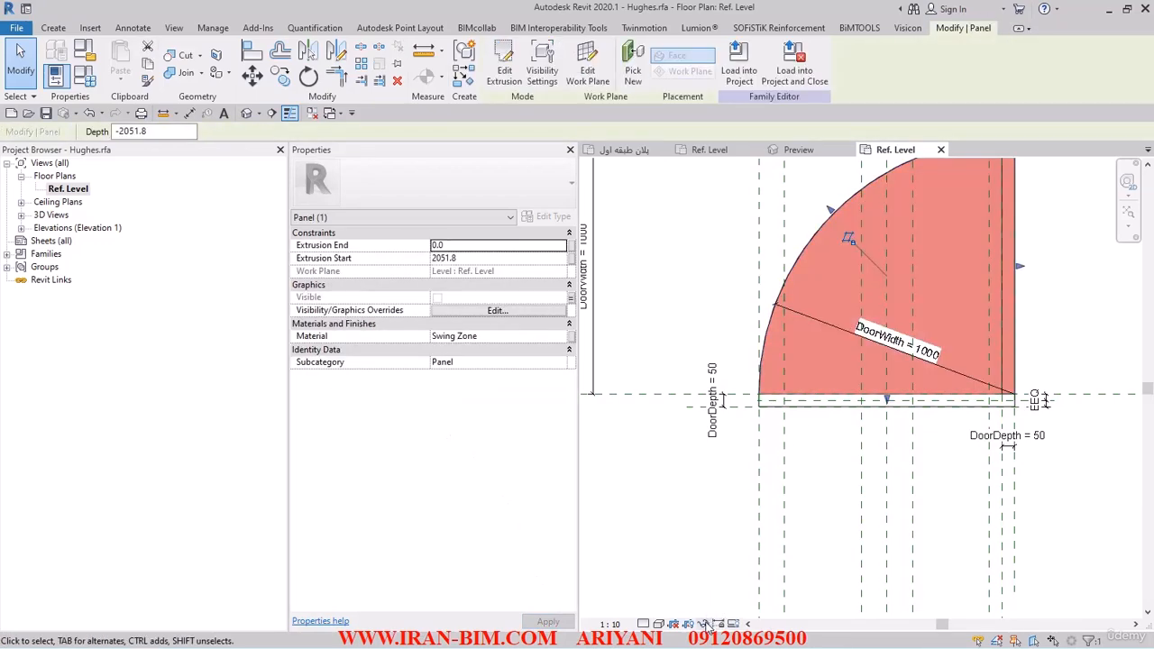
click(709, 625)
click(747, 587)
Select the exposed swing arc line and look through its subcategory options for a plan swing entry
click(798, 271)
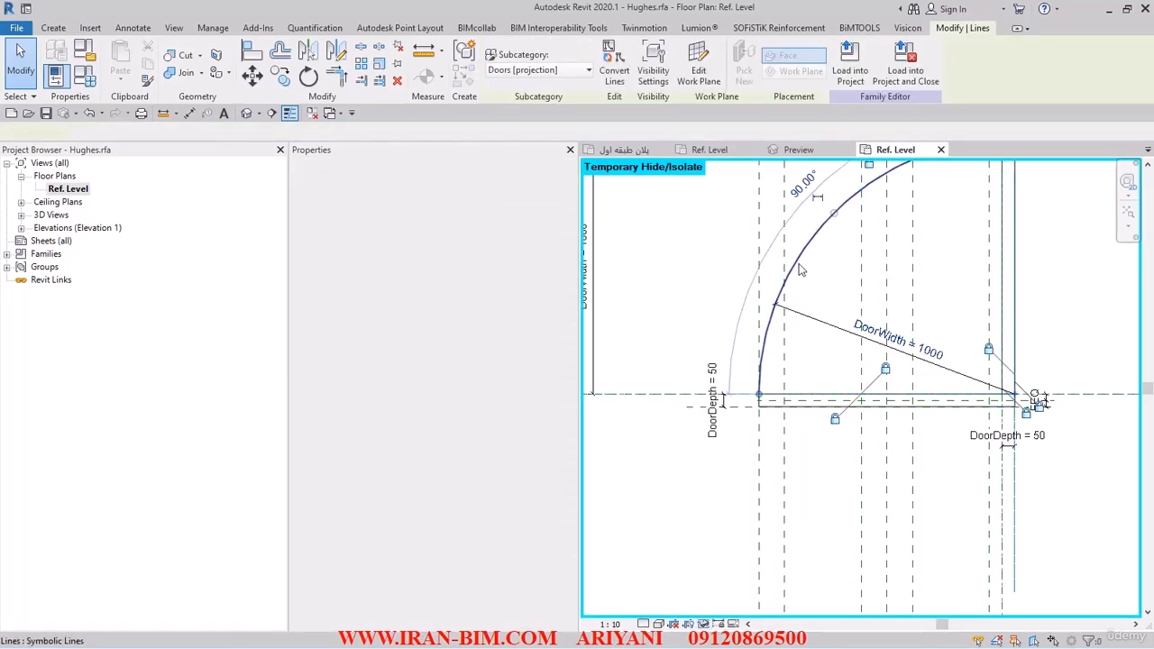
middle_drag(727, 265, 699, 315)
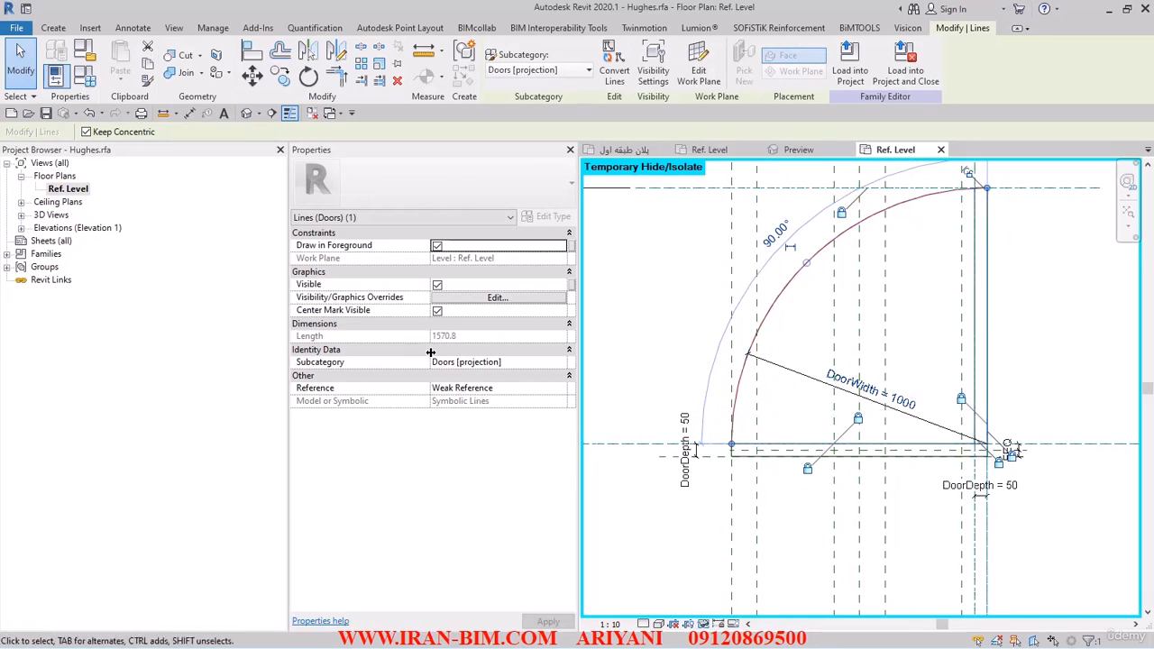
click(560, 365)
scroll(503, 410, down, 2)
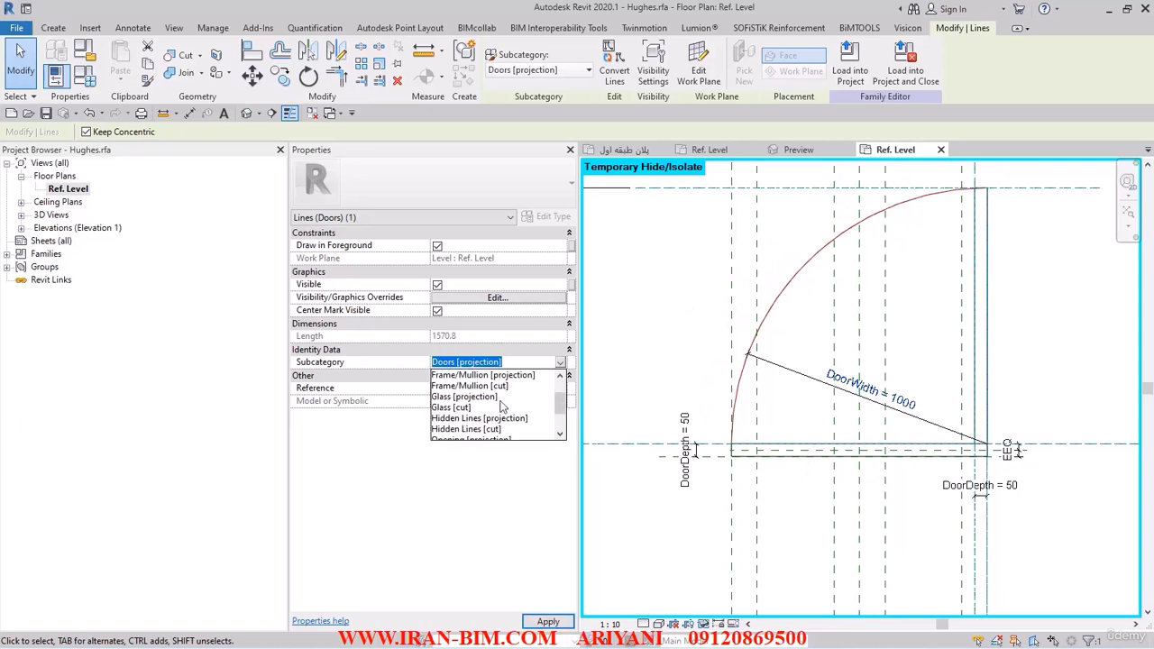
scroll(503, 410, down, 1)
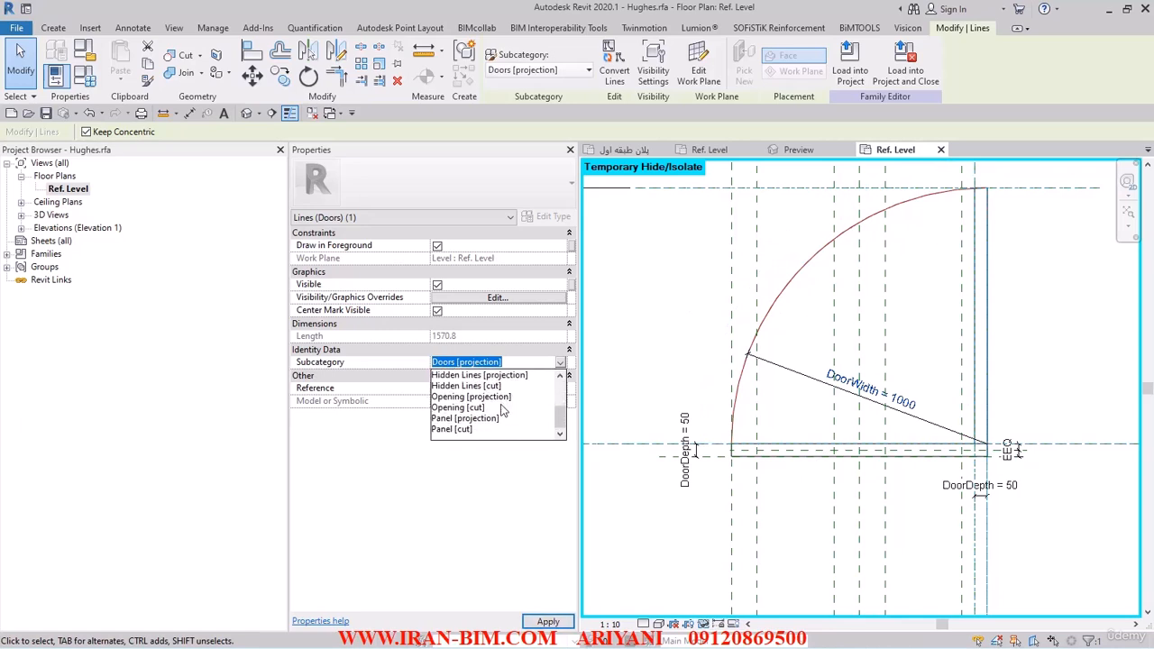
scroll(531, 374, up, 3)
click(672, 295)
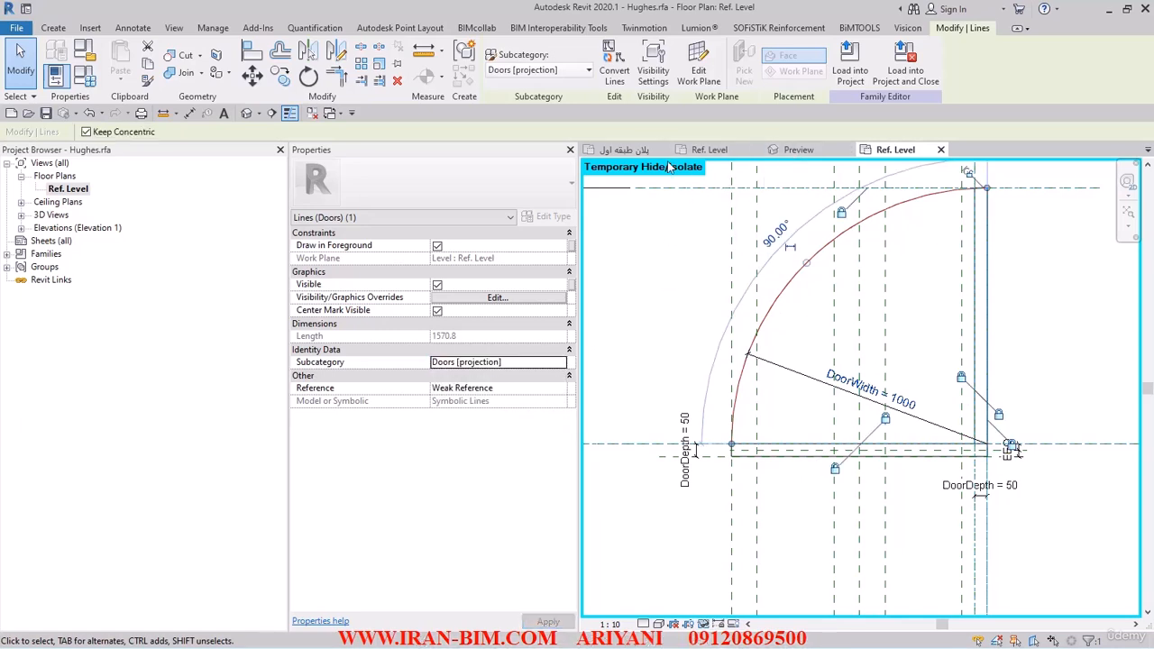
Check the Plan Swing subcategory of Doors in the project's Object Styles, and return to the Hughes family's Ref. Level plan
click(615, 150)
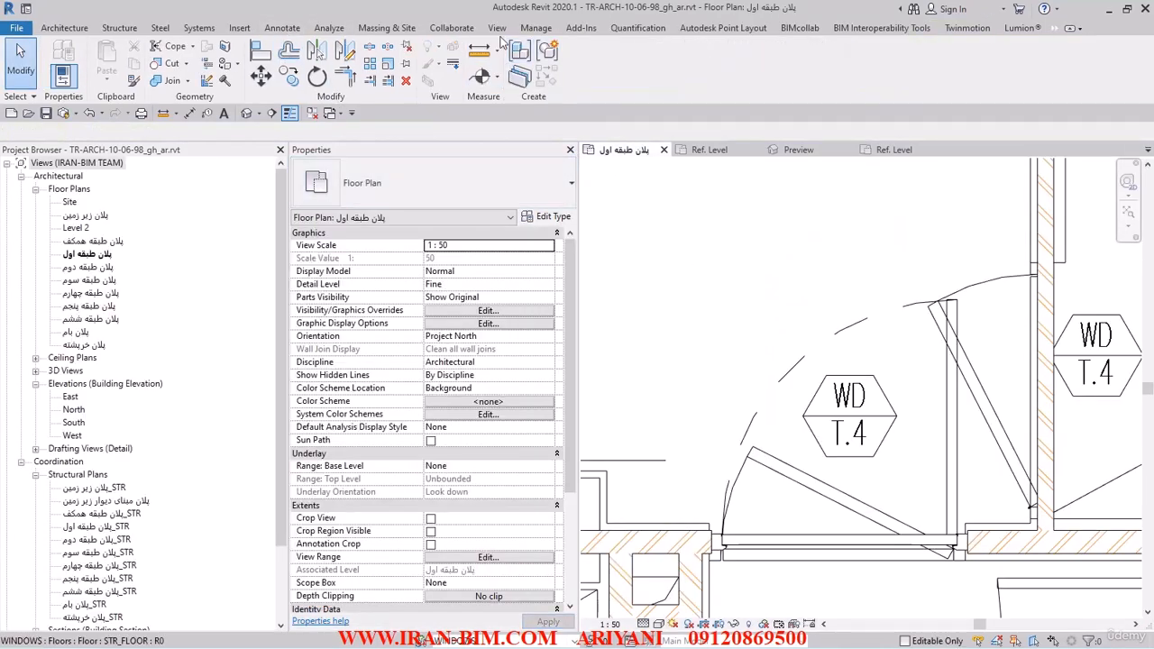
click(536, 28)
click(125, 46)
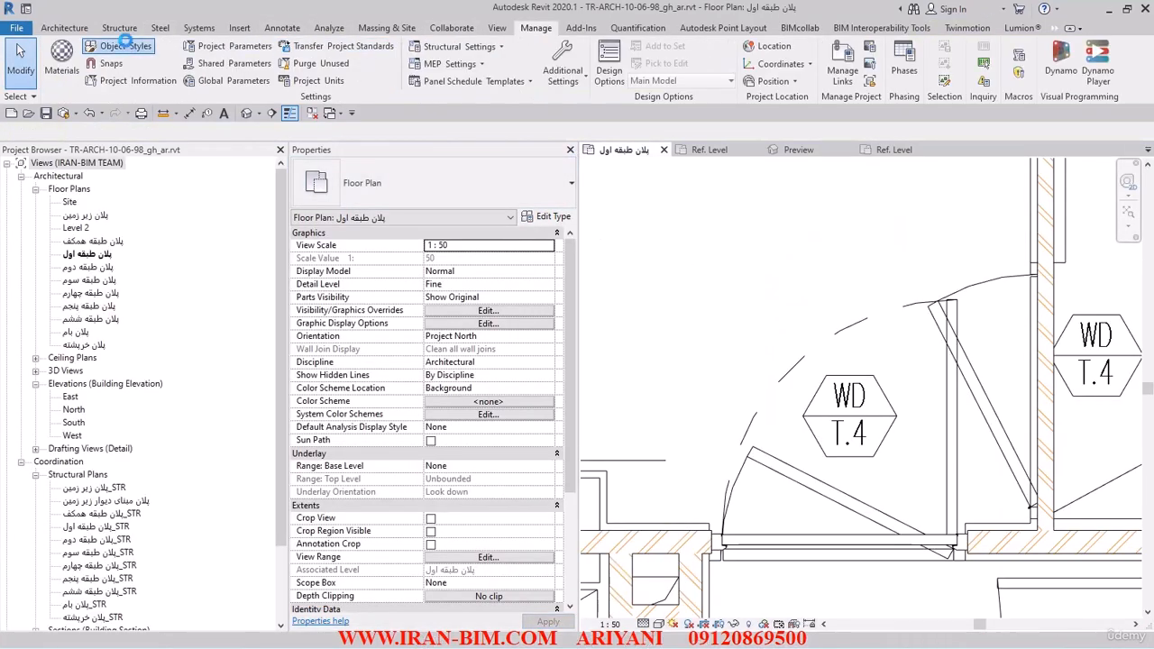
click(66, 306)
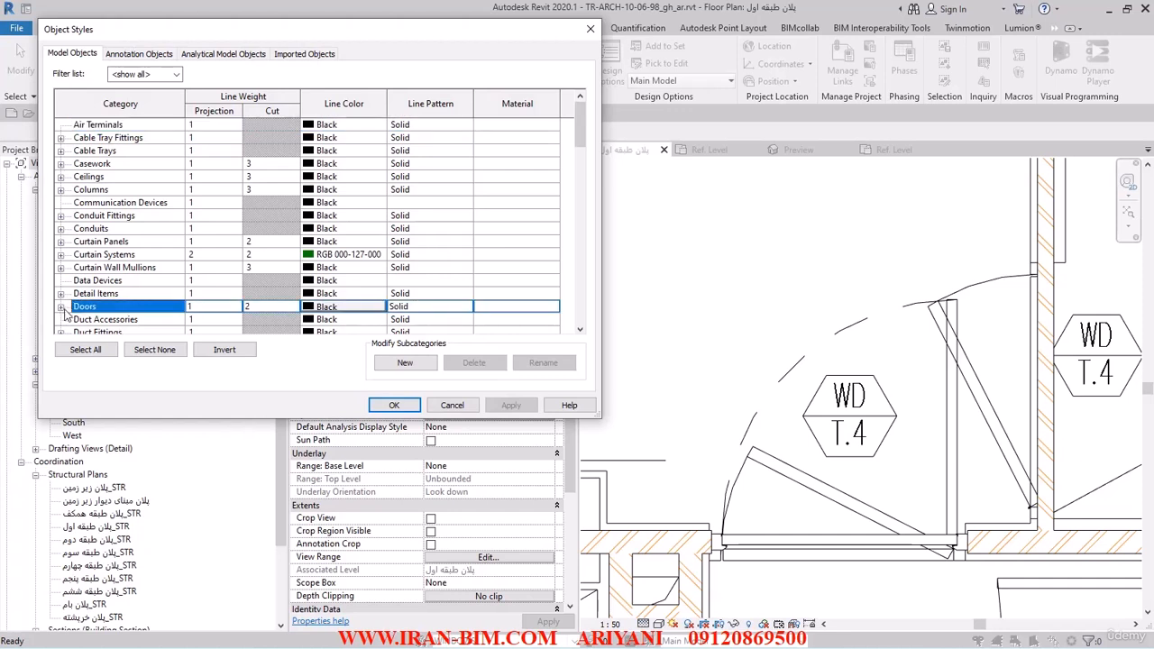
click(60, 306)
scroll(74, 332, down, 2)
click(112, 242)
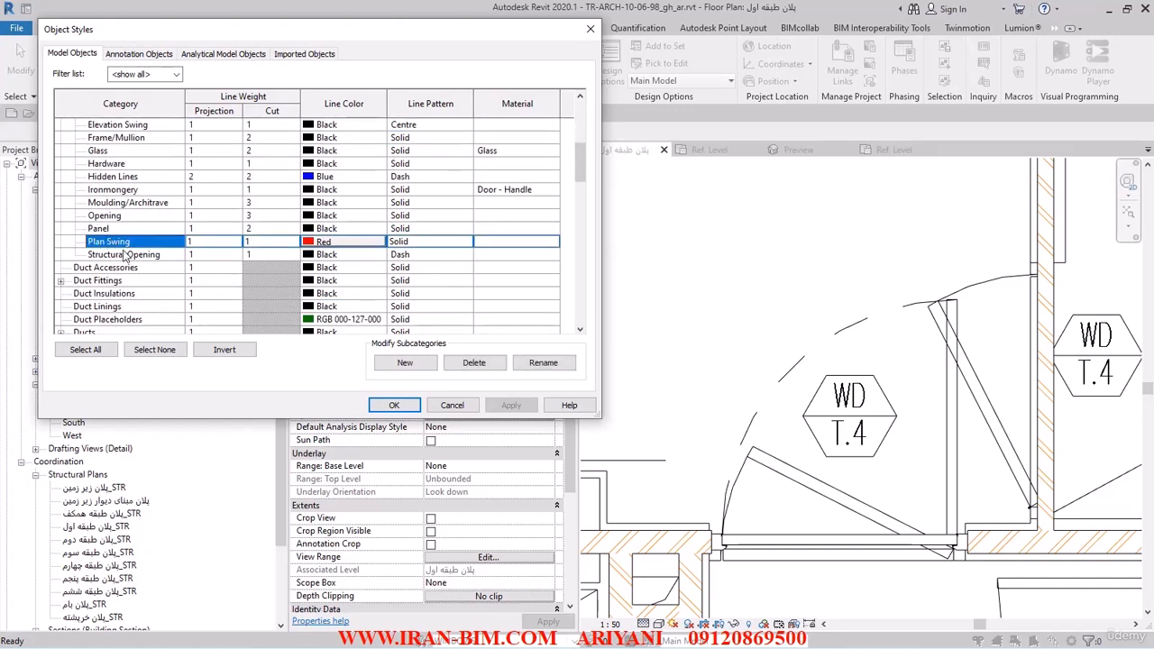
click(452, 406)
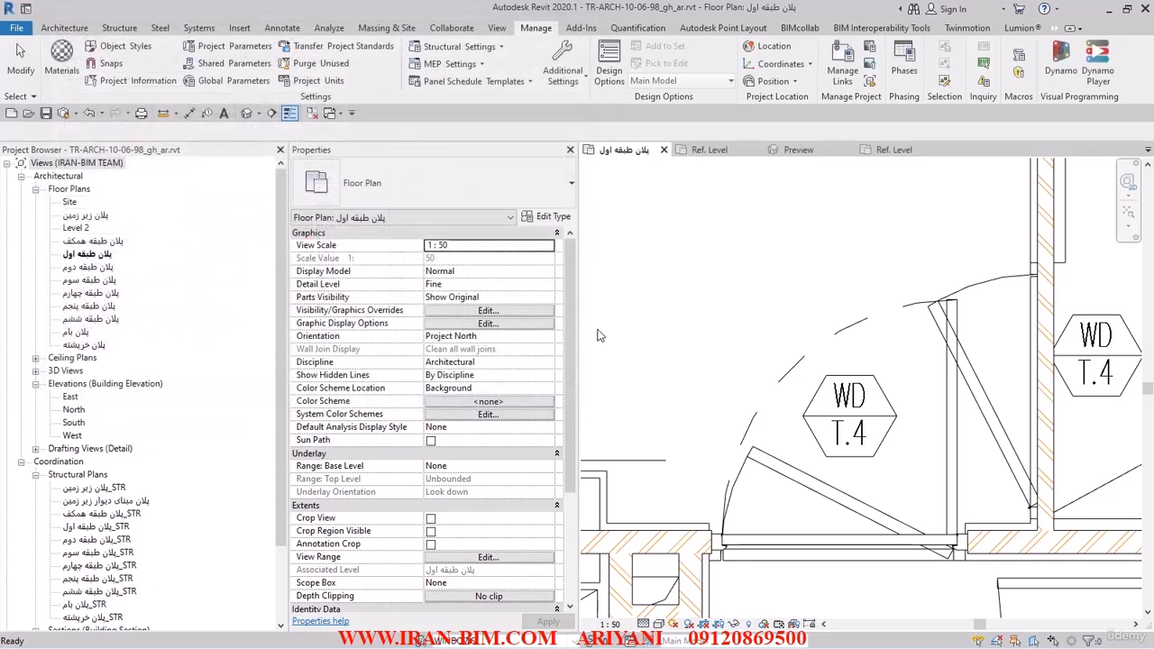
click(902, 147)
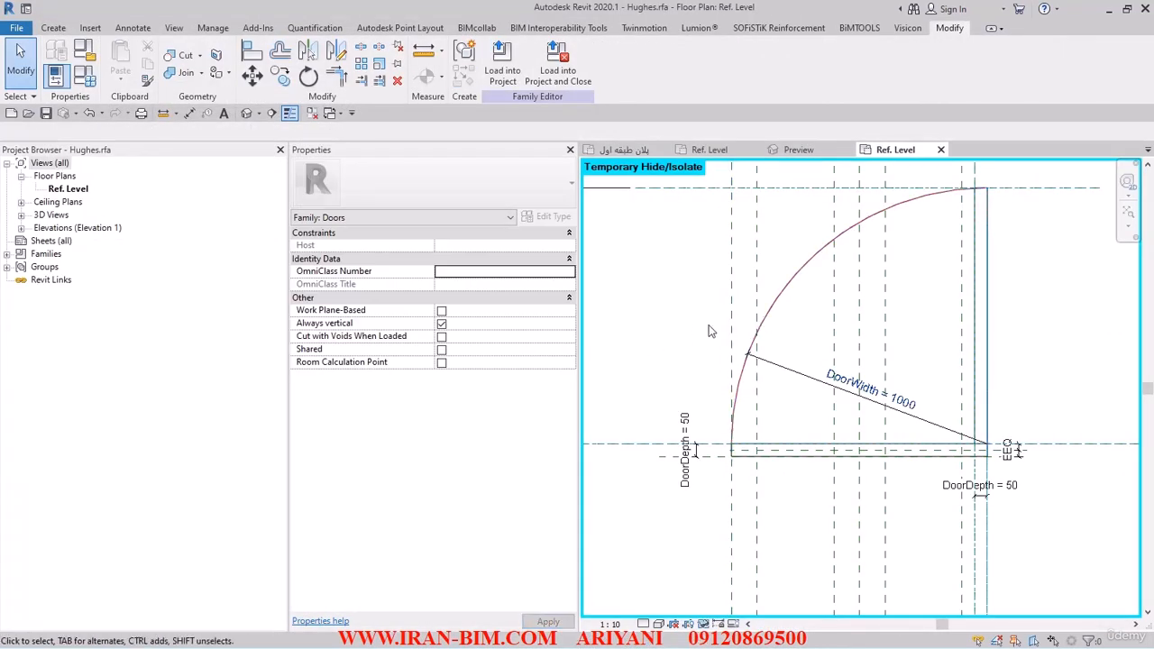
Create a new subcategory named PLAN SWING under Doors in the Hughes family's Object Styles
click(776, 293)
click(664, 273)
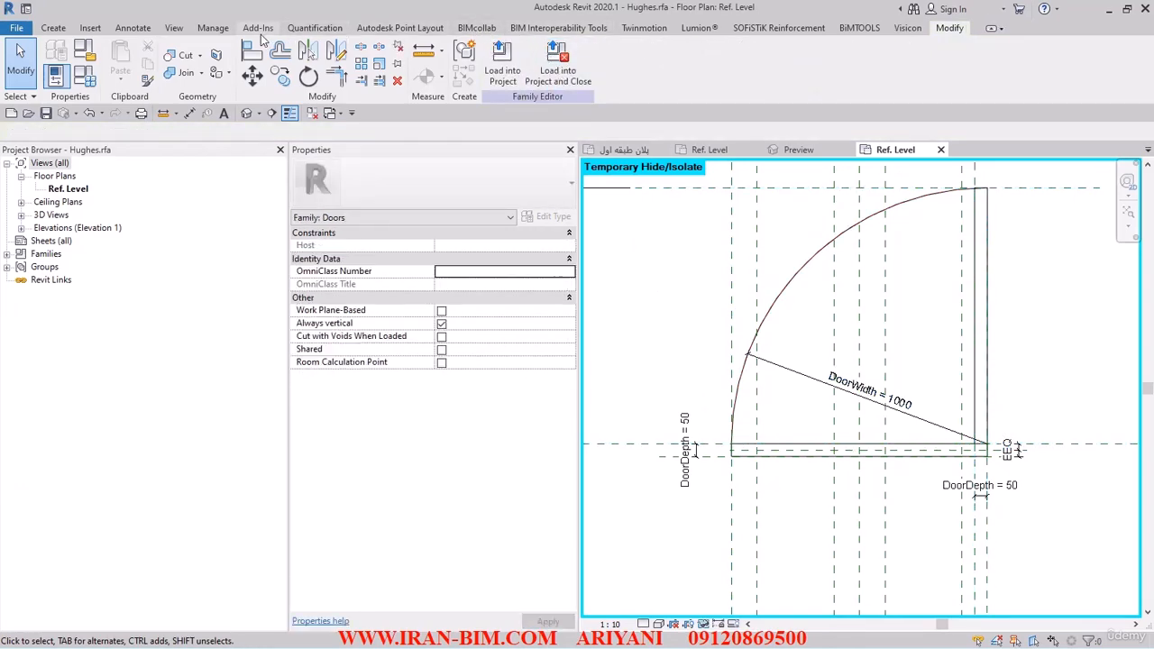
click(212, 27)
click(94, 63)
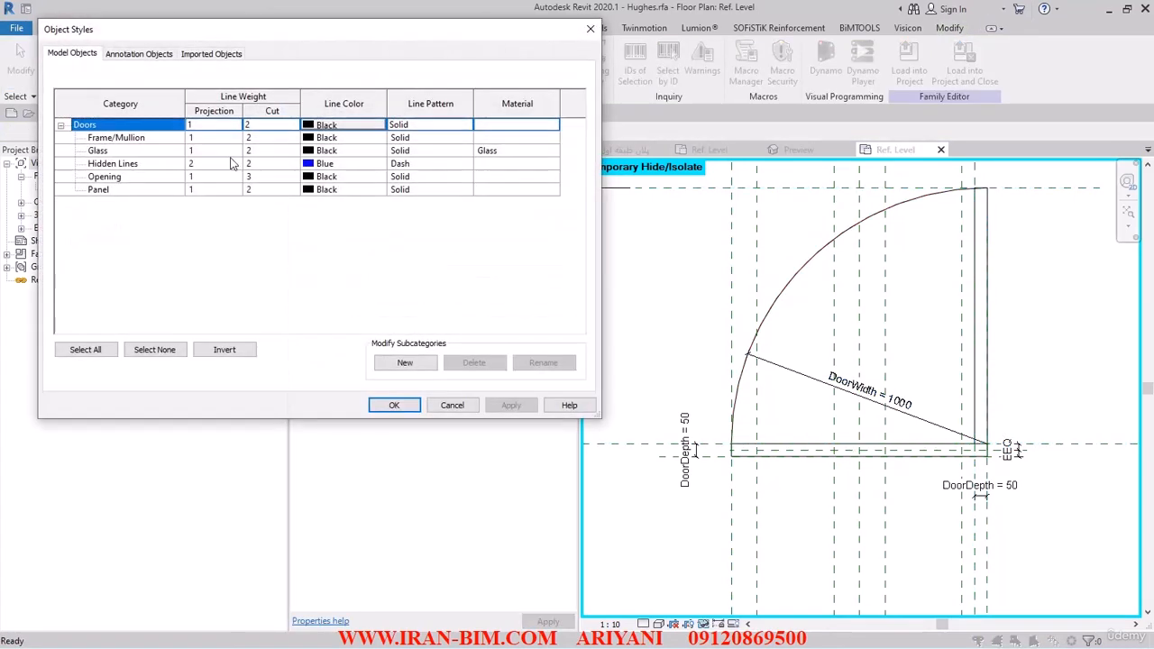
click(404, 362)
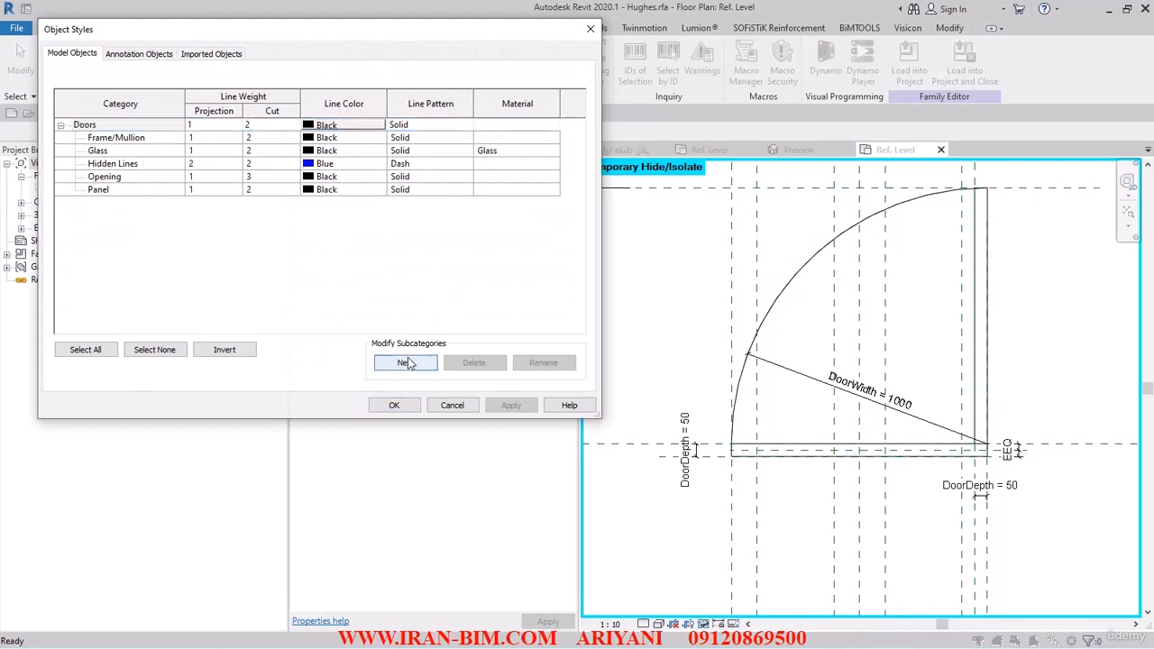
text(plan)
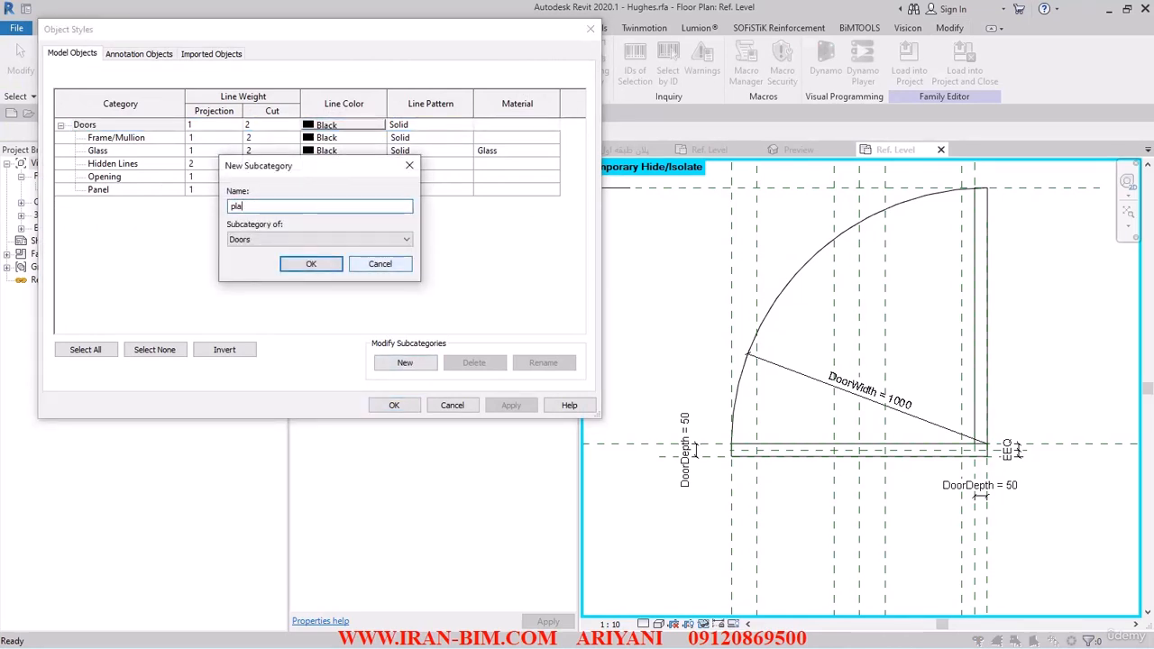
key(BackSpace)
key(BackSpace)
key(BackSpace)
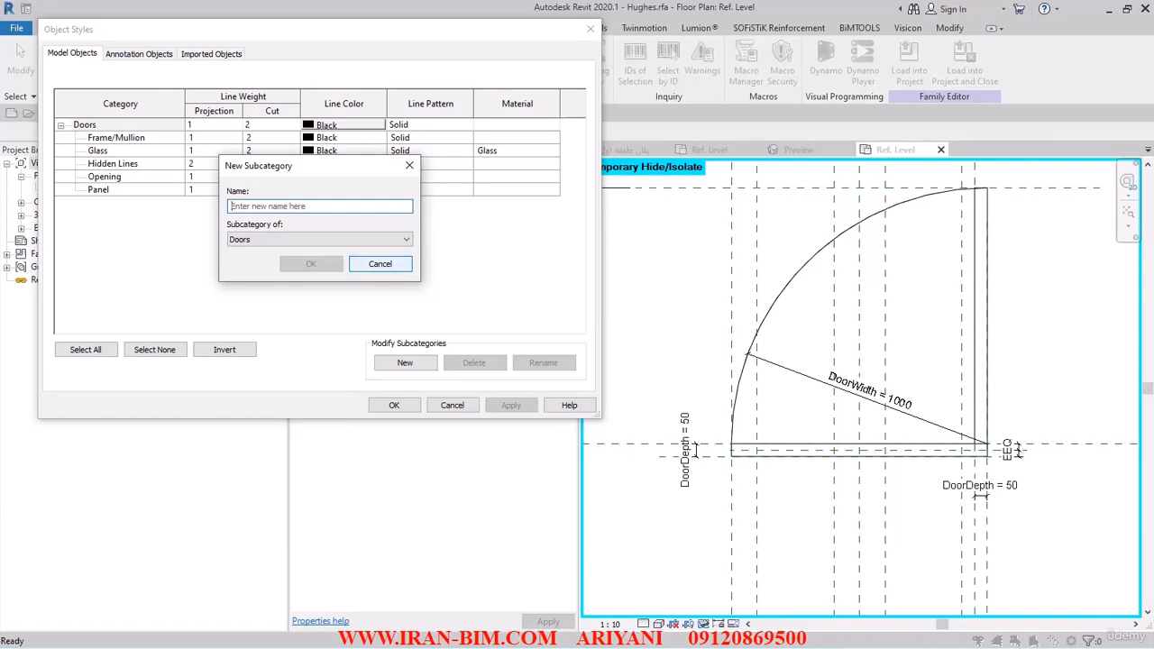
text(PLAN SWING)
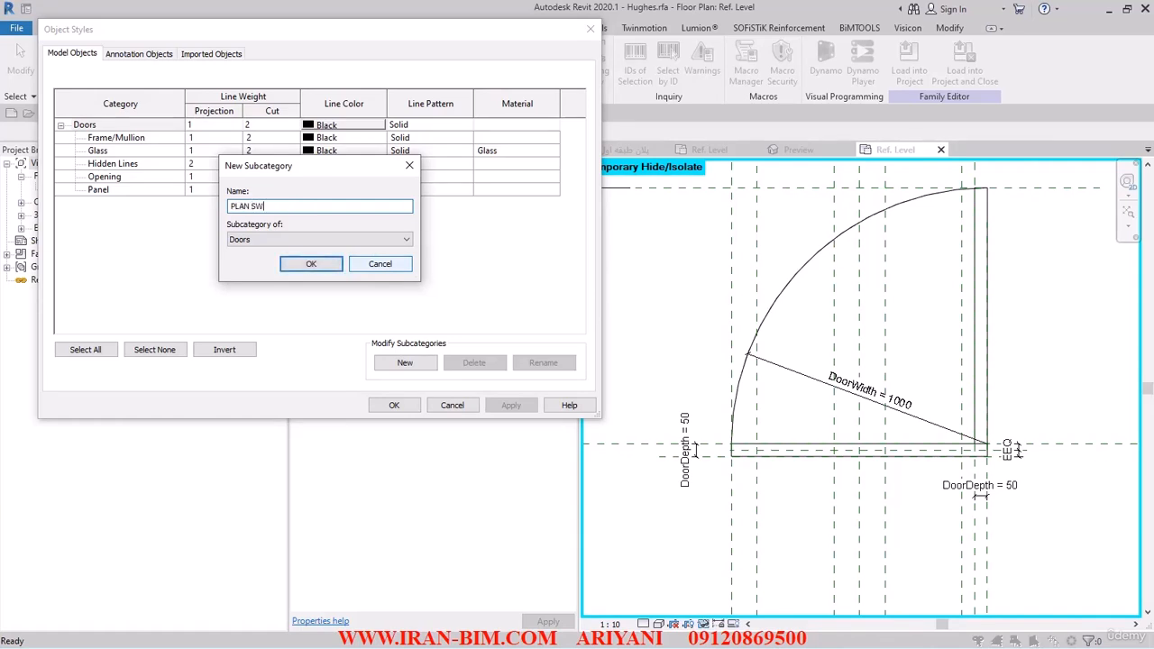
click(307, 263)
Set the PLAN SWING subcategory's line color to Red and accept the Object Styles changes
click(343, 202)
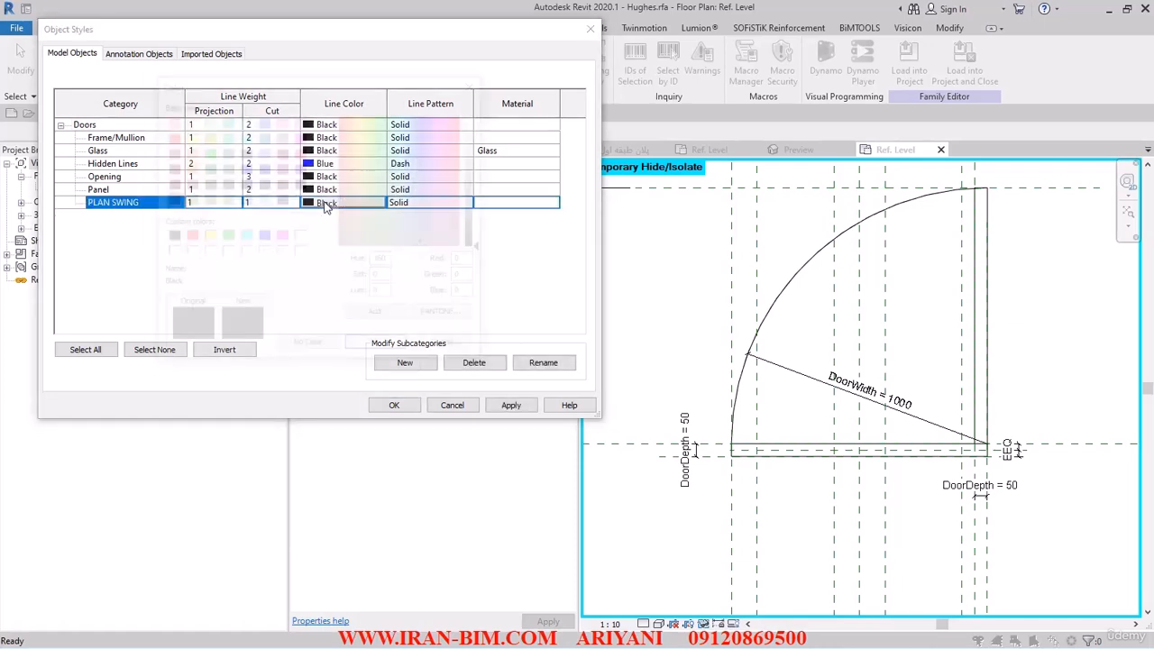
click(188, 236)
click(378, 347)
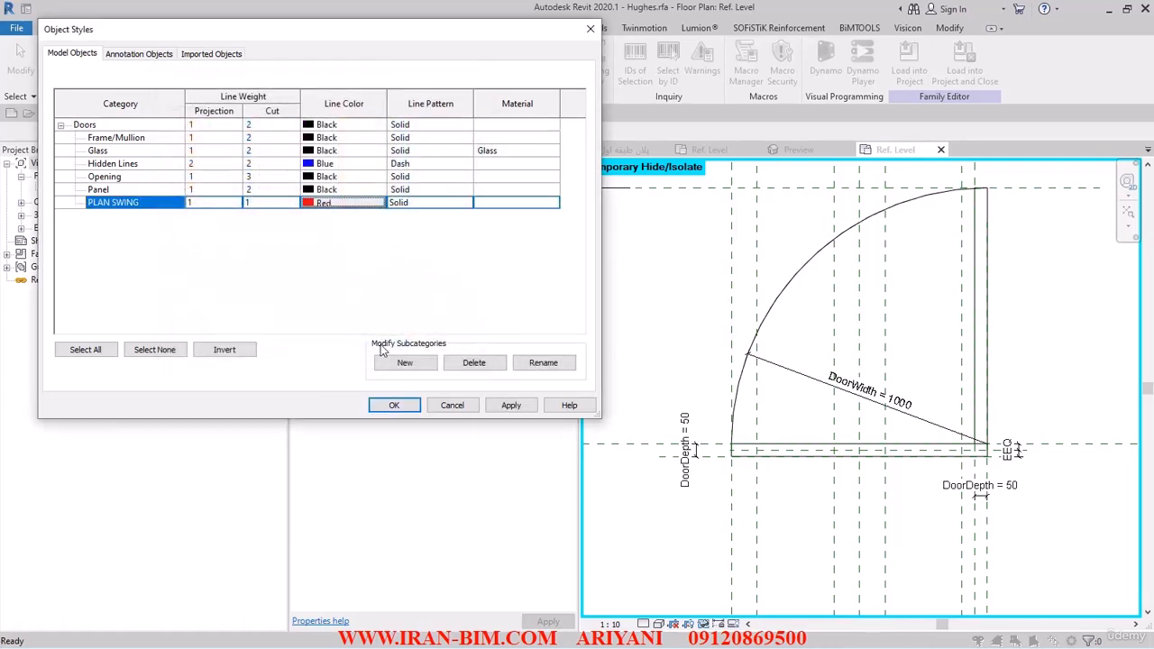
click(395, 405)
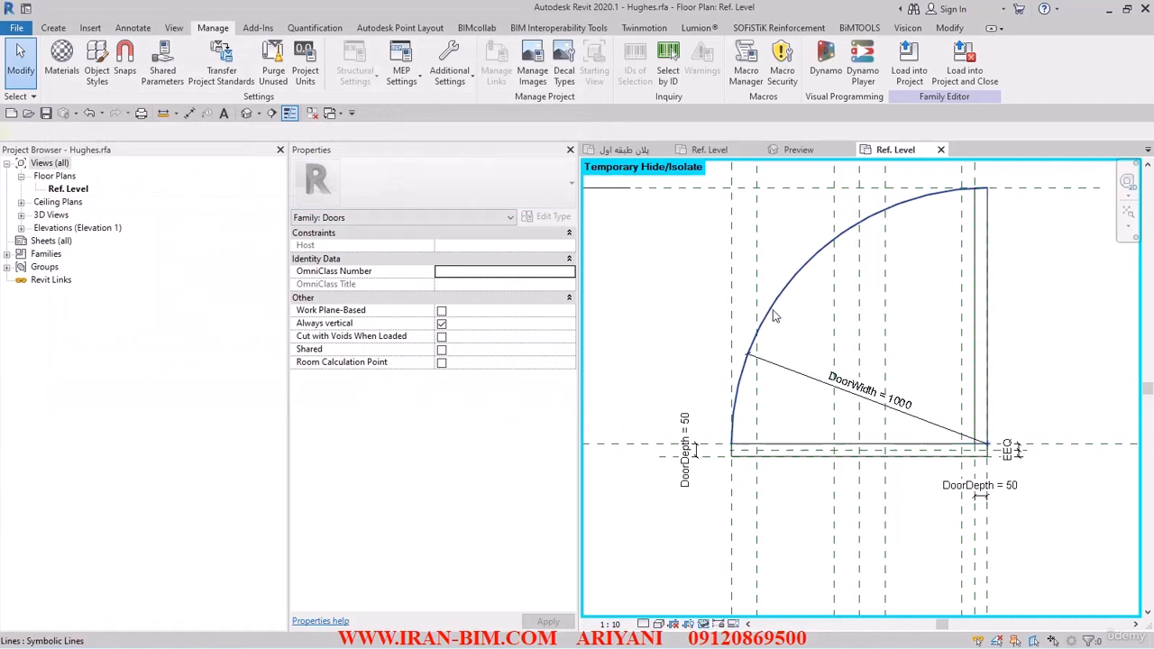
Assign the PLAN SWING [cut] subcategory to the symbolic swing arc line and apply it
click(760, 328)
click(505, 361)
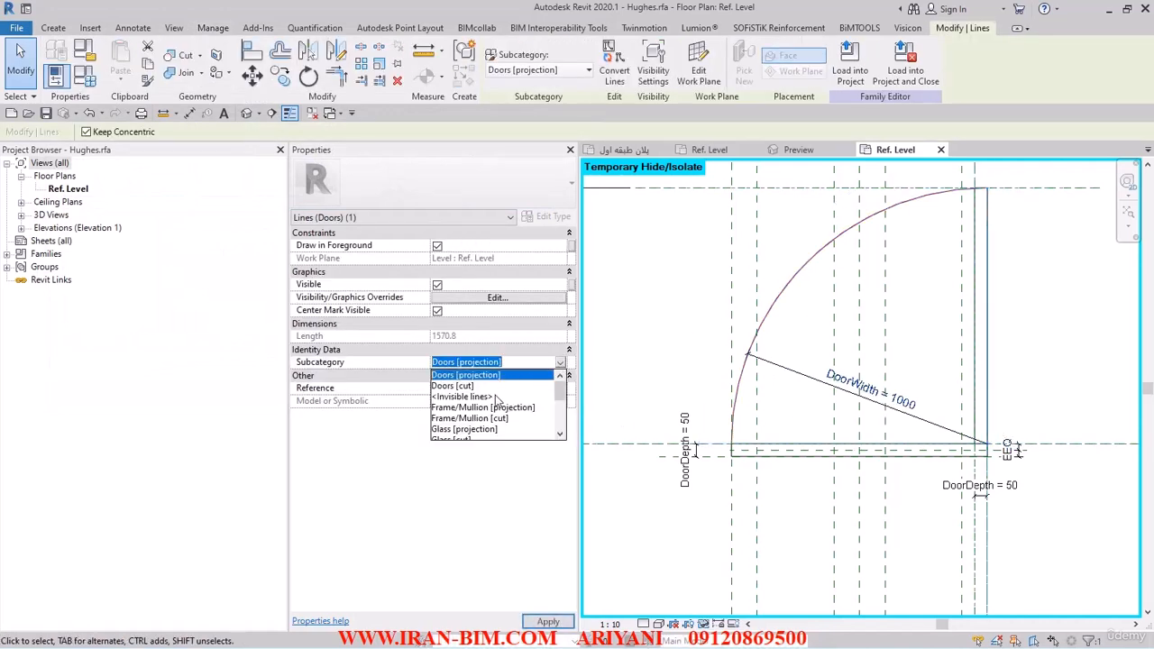
scroll(462, 431, down, 2)
scroll(458, 442, down, 1)
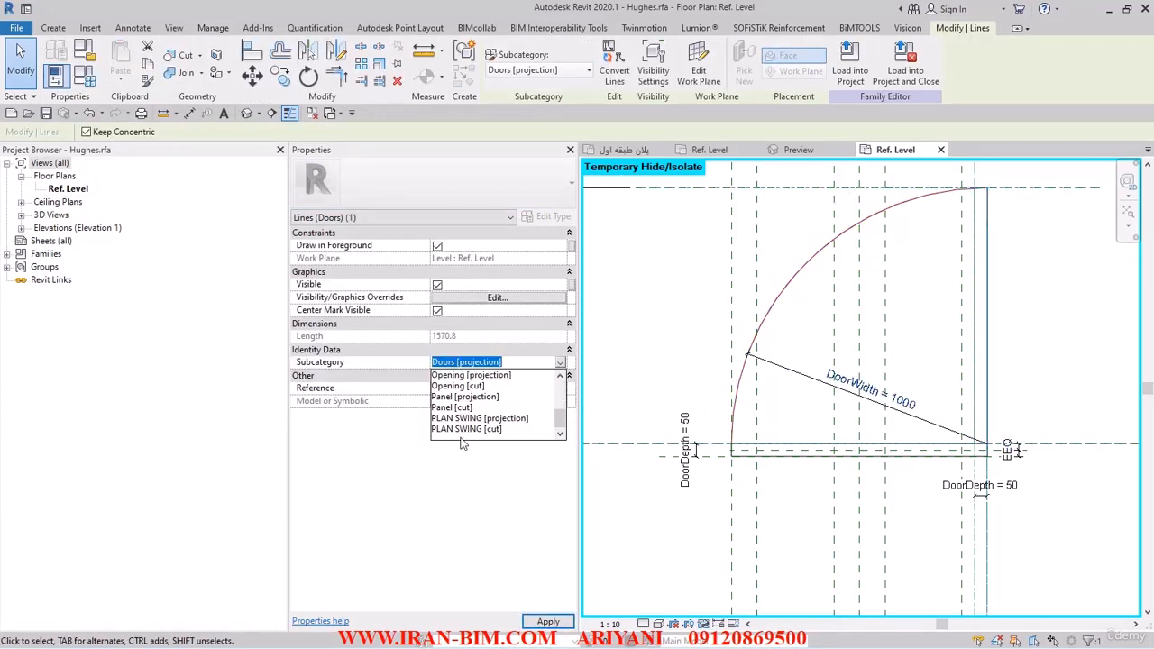
click(491, 431)
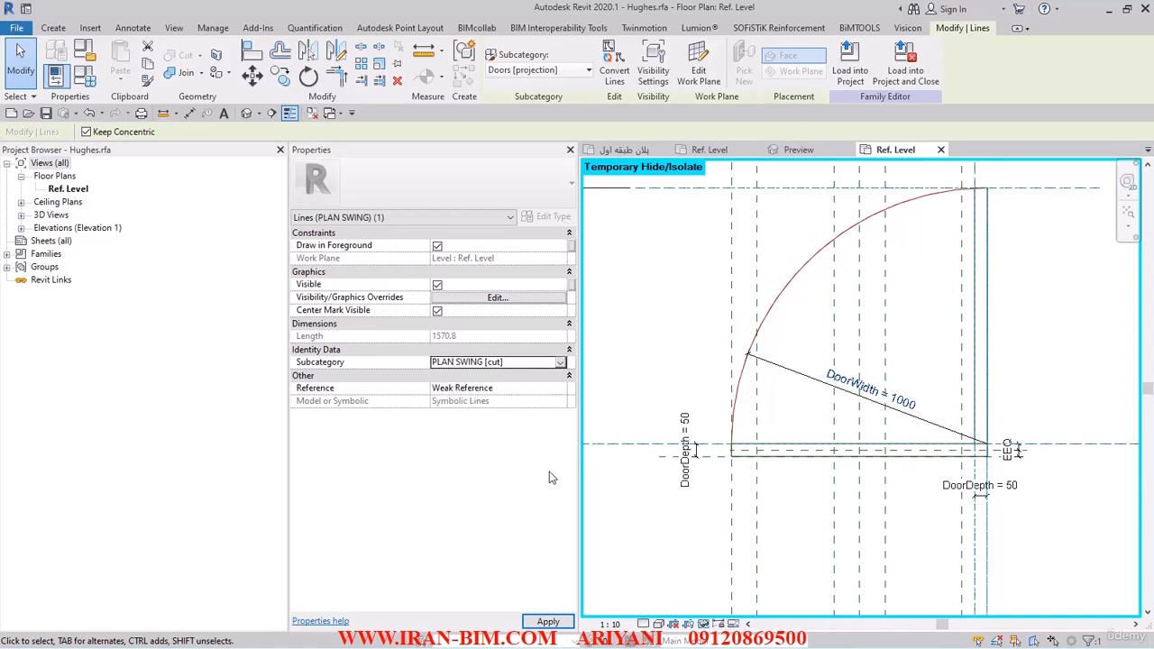
click(548, 621)
click(682, 377)
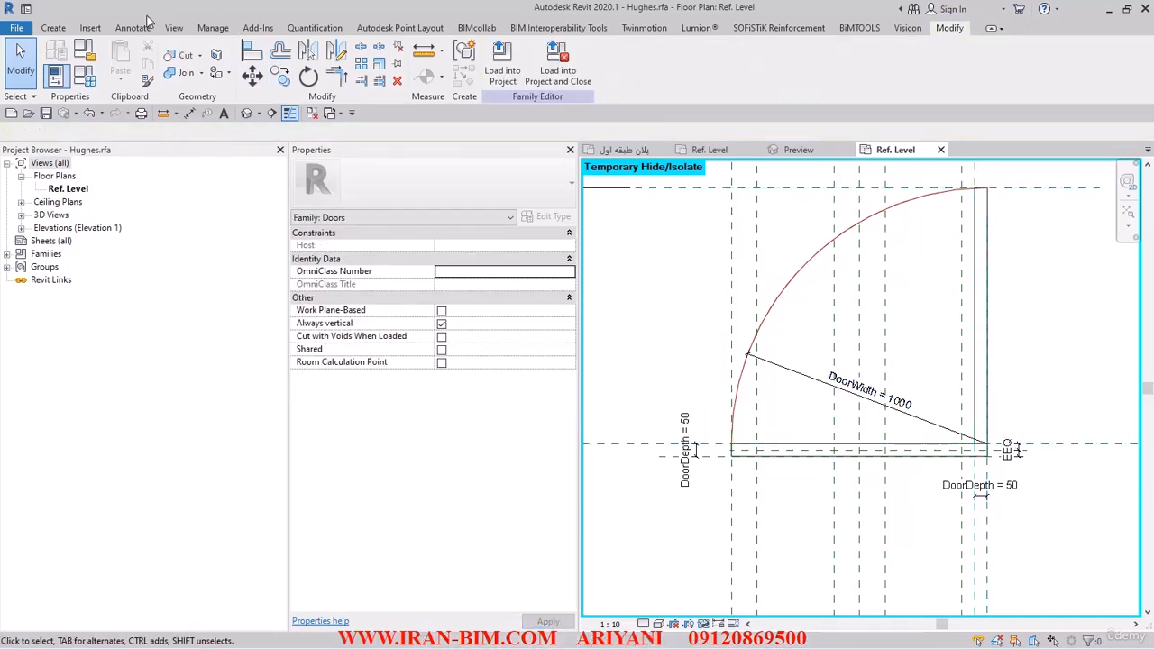
Set the PLAN SWING subcategory's line pattern to Dash in the family's Object Styles
click(213, 28)
click(116, 79)
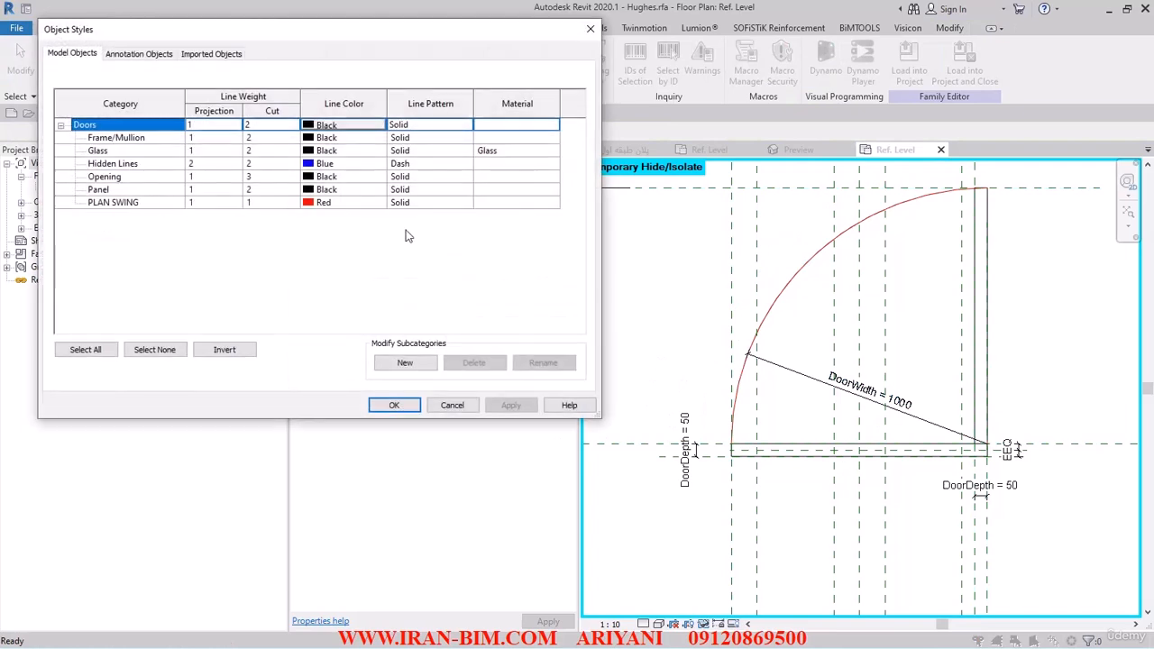
click(441, 205)
click(437, 202)
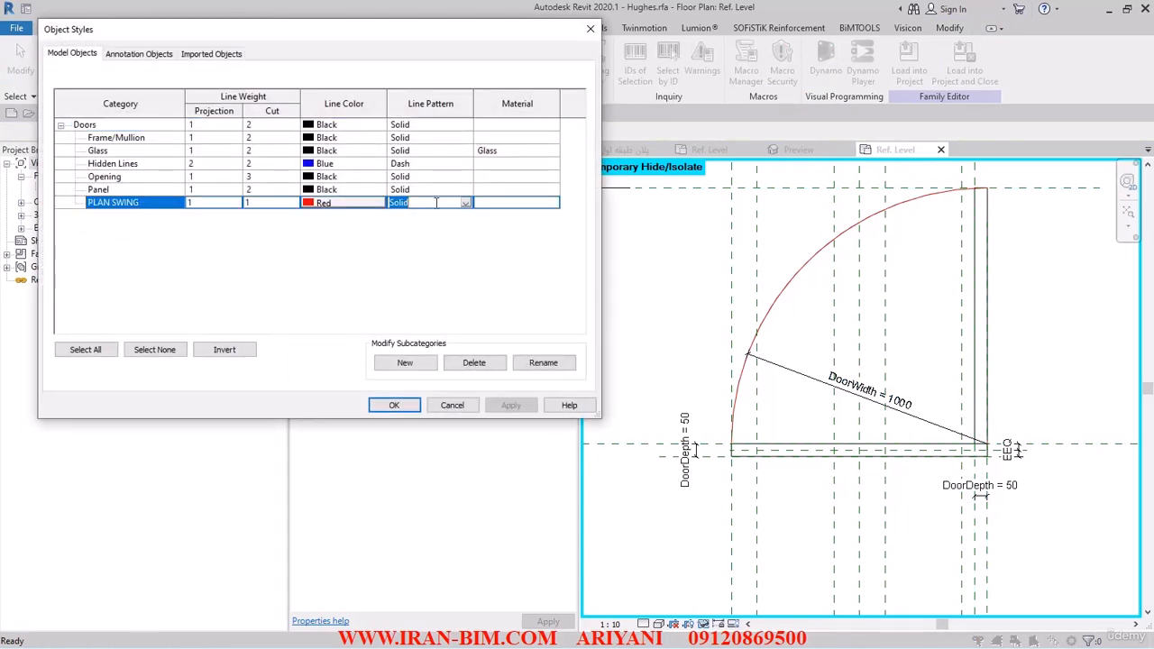
text(Dash)
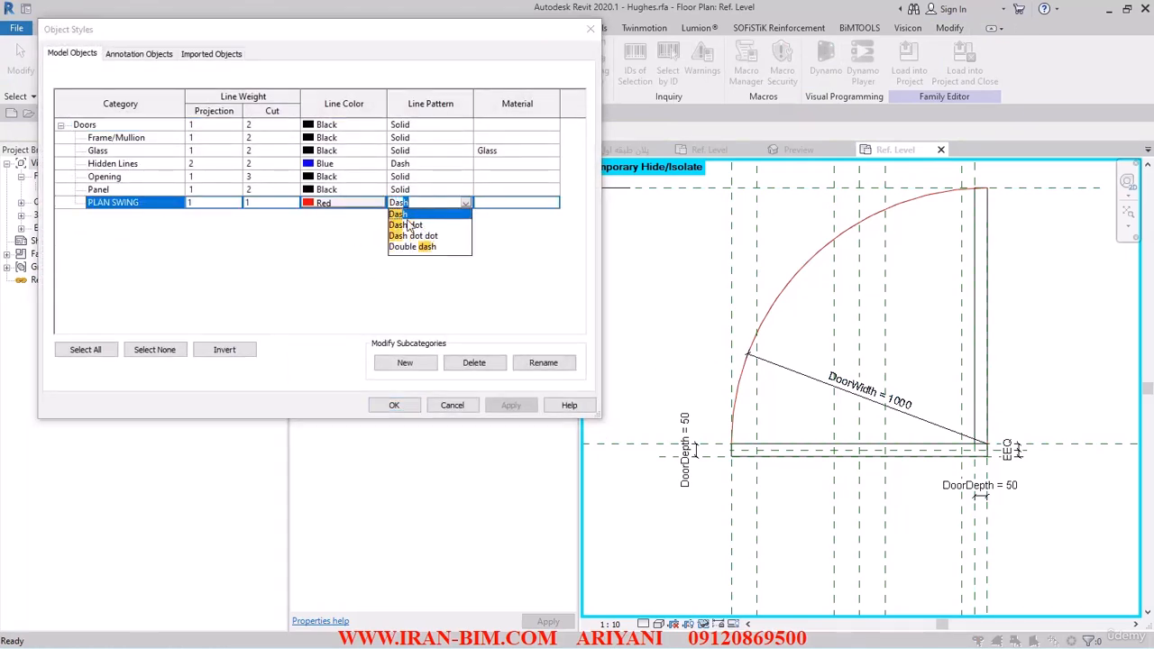
click(397, 216)
click(511, 404)
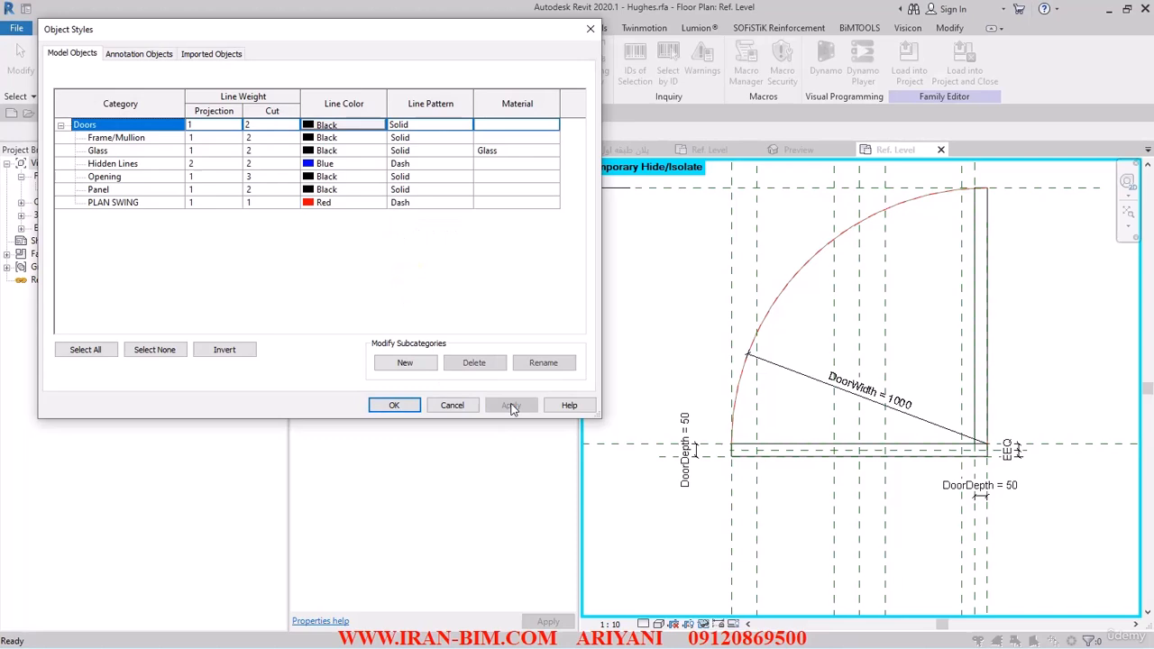
click(394, 405)
Change the swing zone solid's subcategory to PLAN SWING and apply it
scroll(793, 244, up, 3)
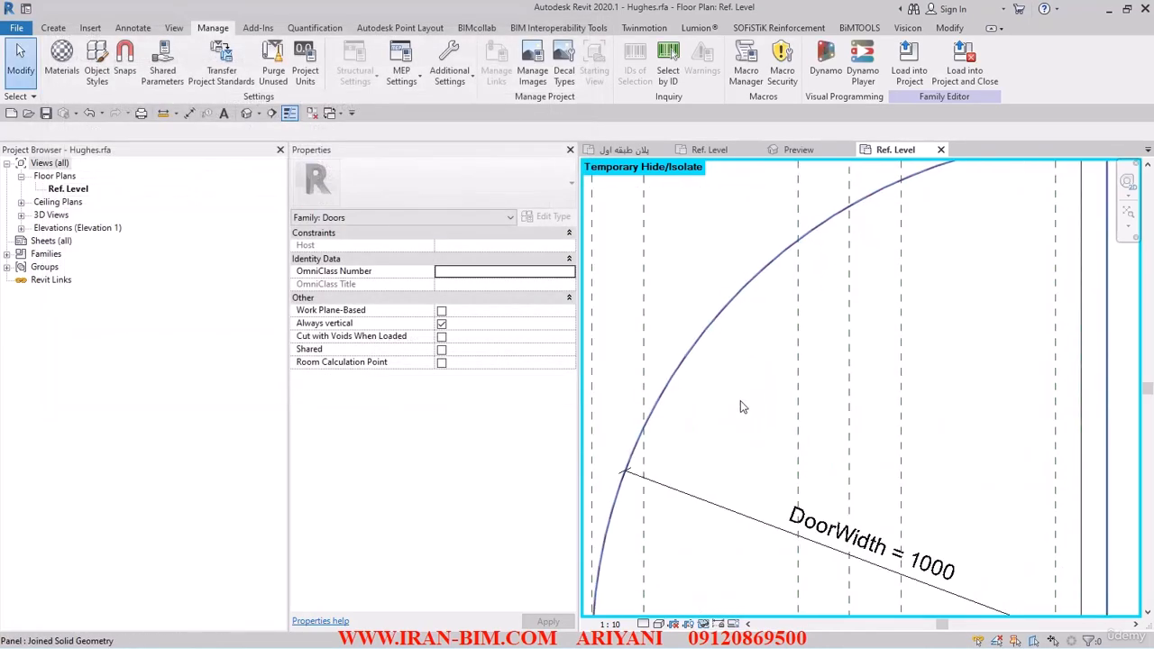
click(747, 388)
scroll(618, 380, down, 3)
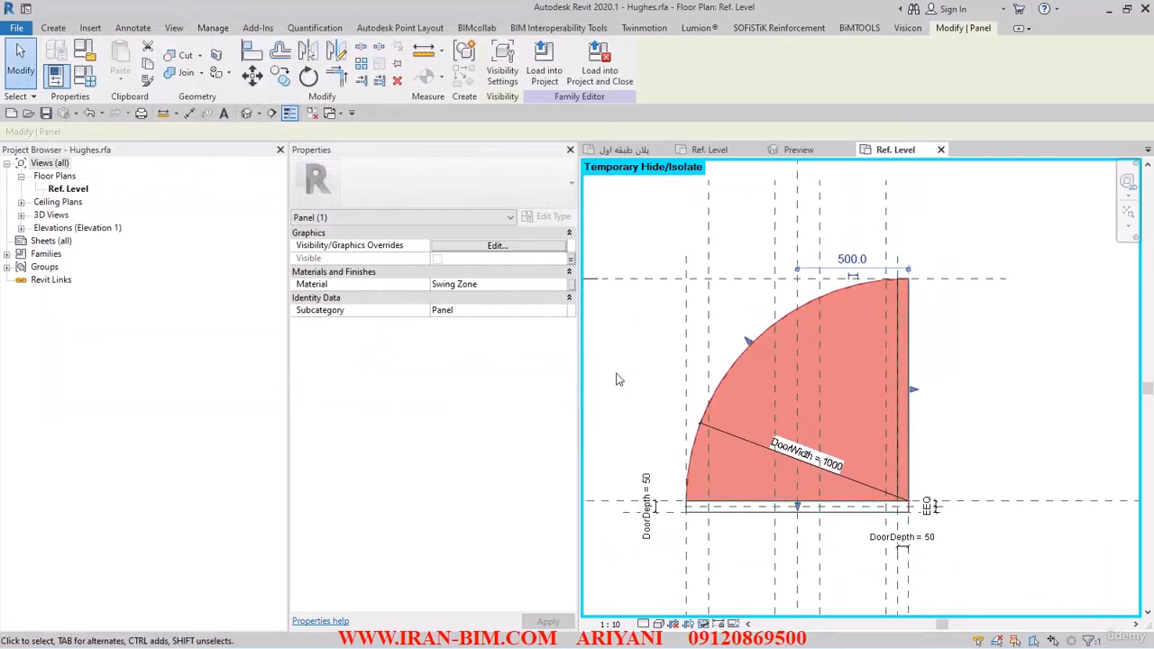
click(553, 311)
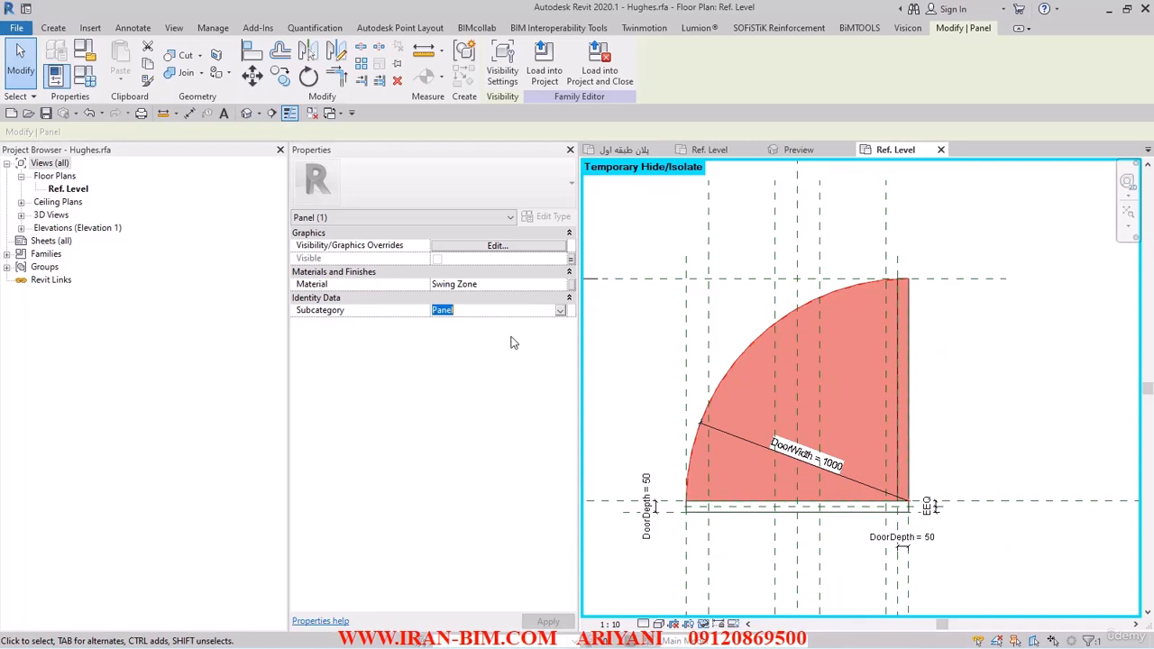
click(558, 311)
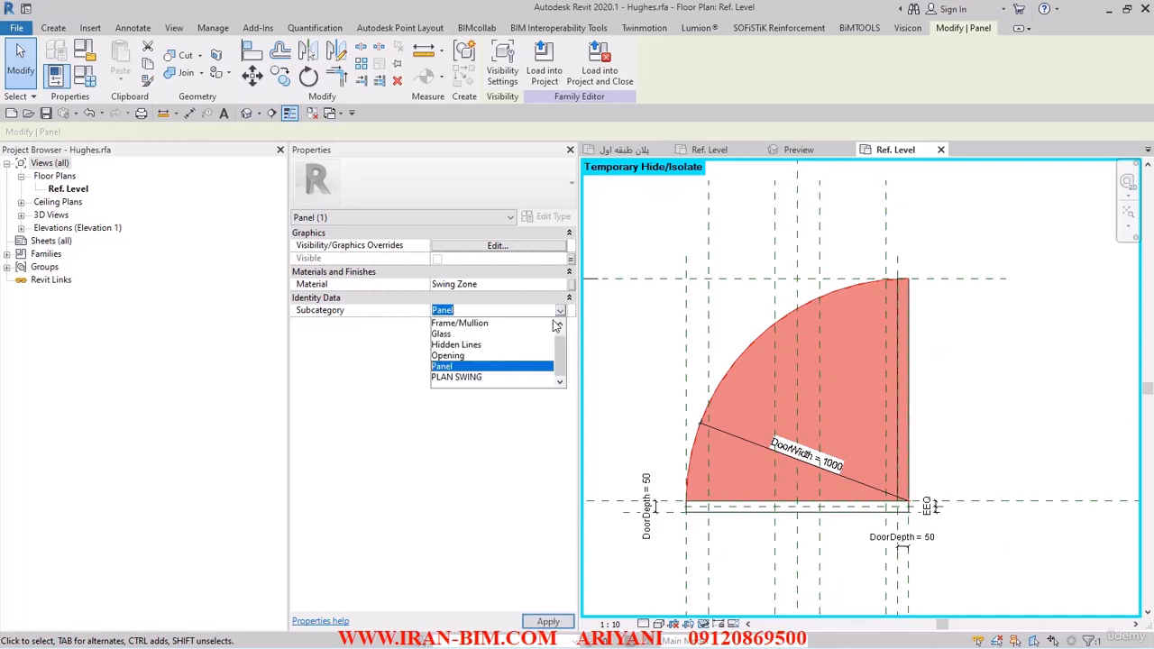
click(478, 385)
click(533, 624)
click(654, 406)
middle_drag(673, 429, 703, 386)
Assign the Panel [cut] subcategory to the four symbolic lines outlining the open door leaf
click(934, 377)
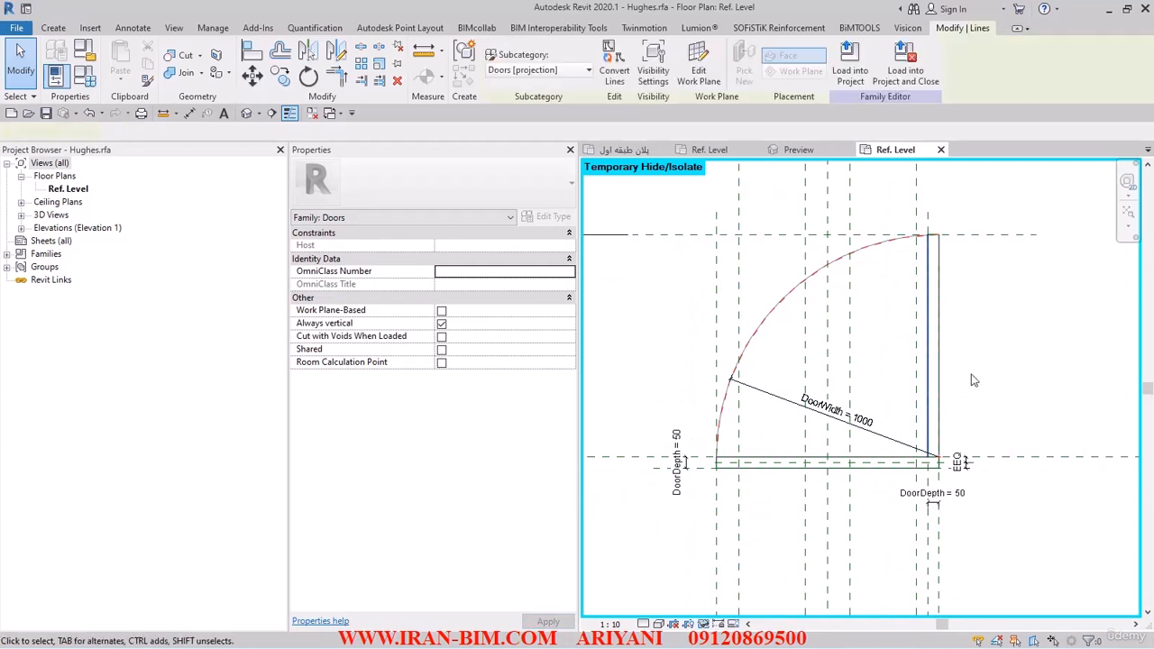
click(961, 314)
drag(901, 218, 967, 501)
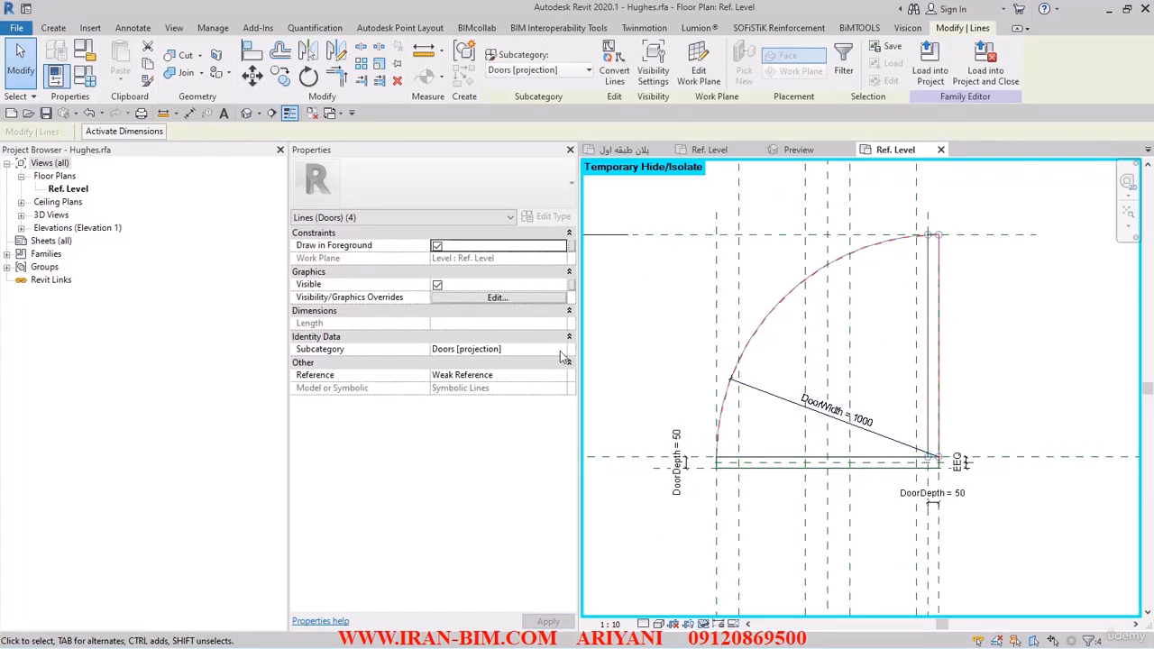
click(501, 350)
scroll(504, 394, down, 1)
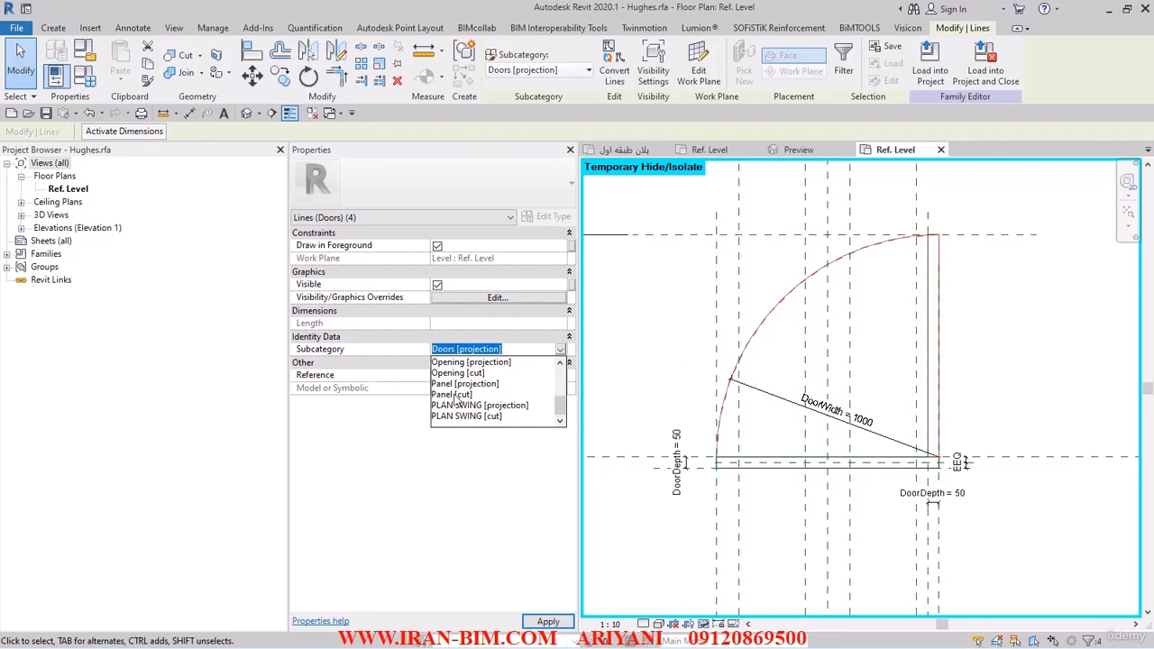
click(456, 395)
key(Escape)
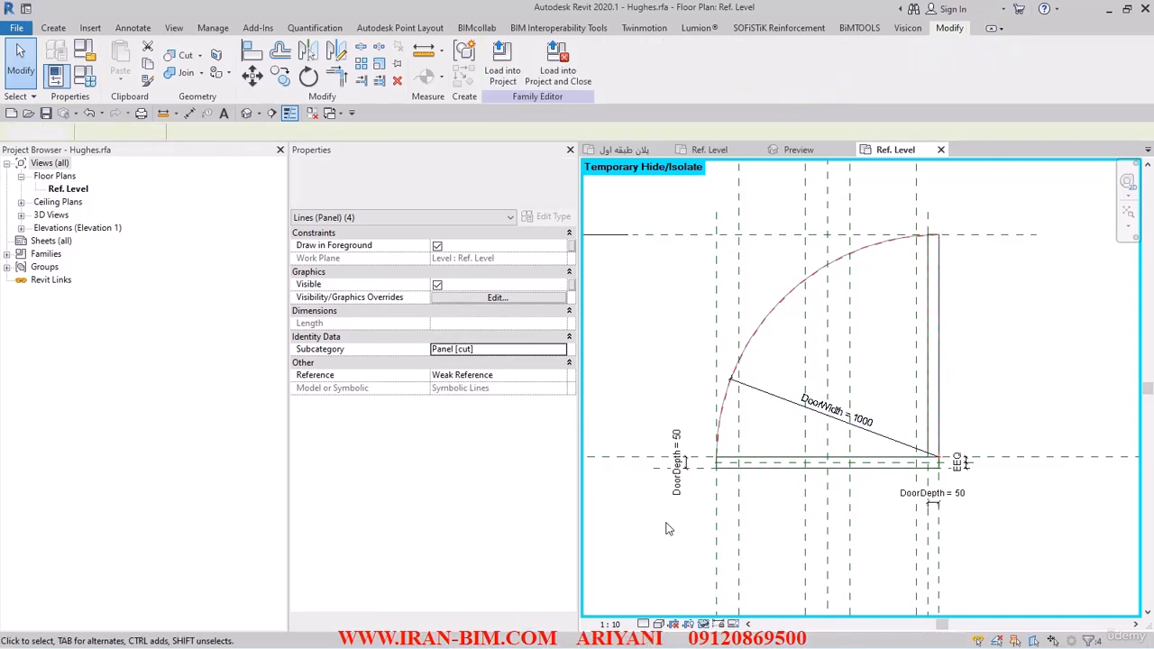
Load the edited Hughes family into Doors_External_T4.rfa only
click(502, 67)
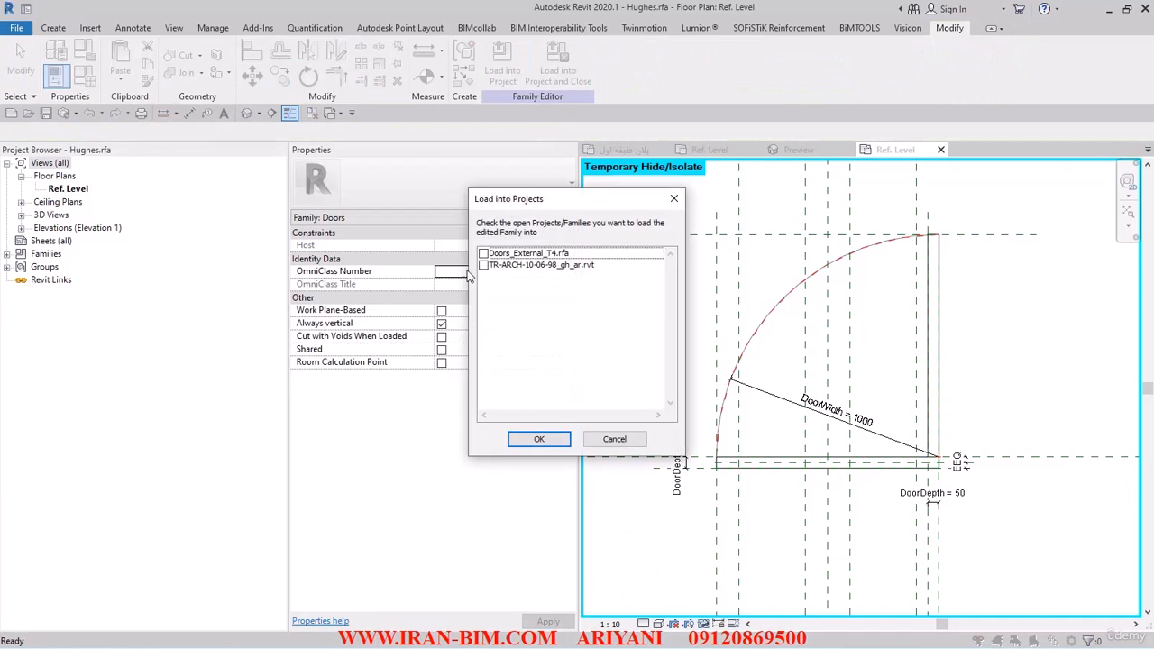
click(483, 253)
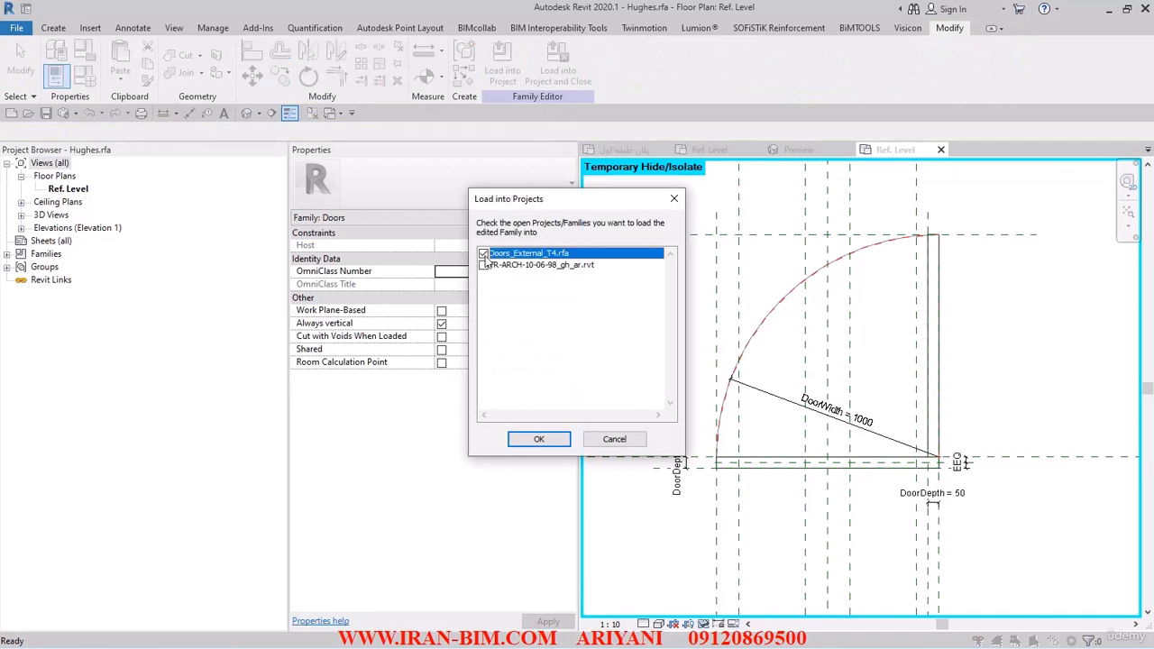
click(538, 439)
click(602, 332)
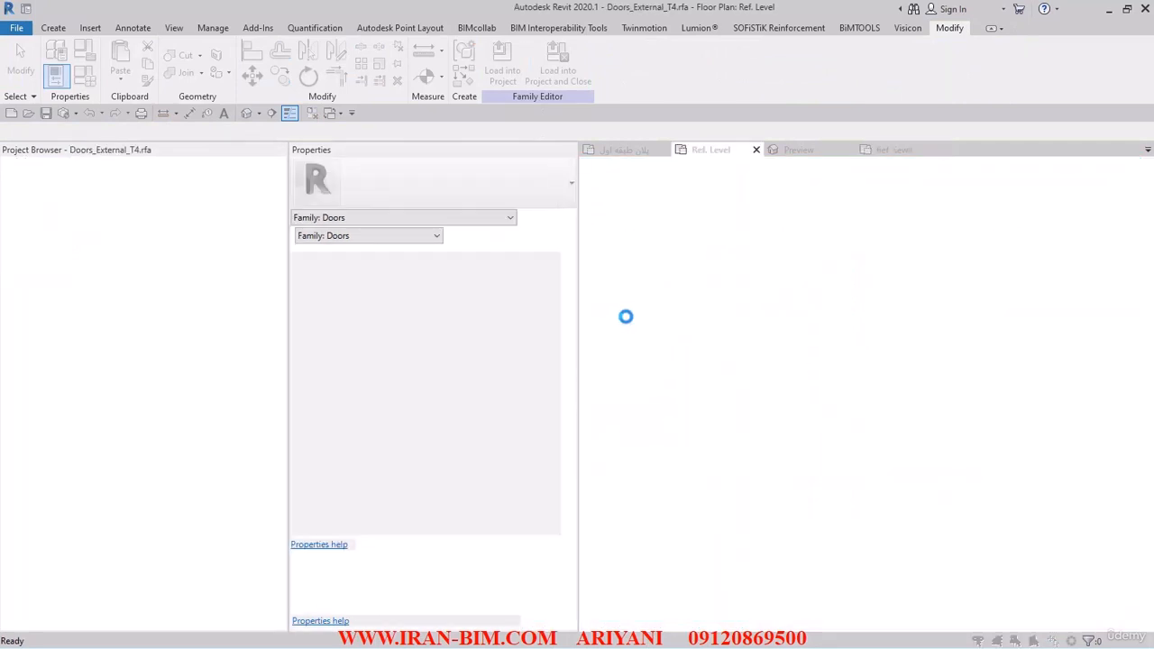
click(543, 288)
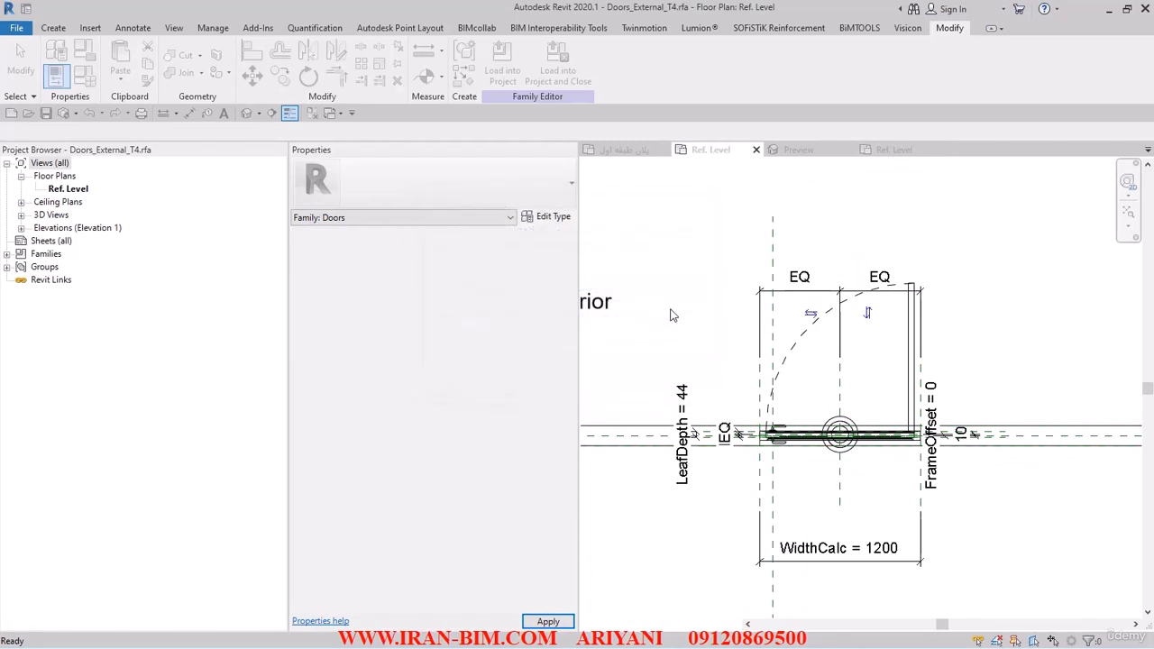
Check PLAN SWING in the host door family's Object Styles, and save Doors_External_T4.rfa over the existing file
click(795, 353)
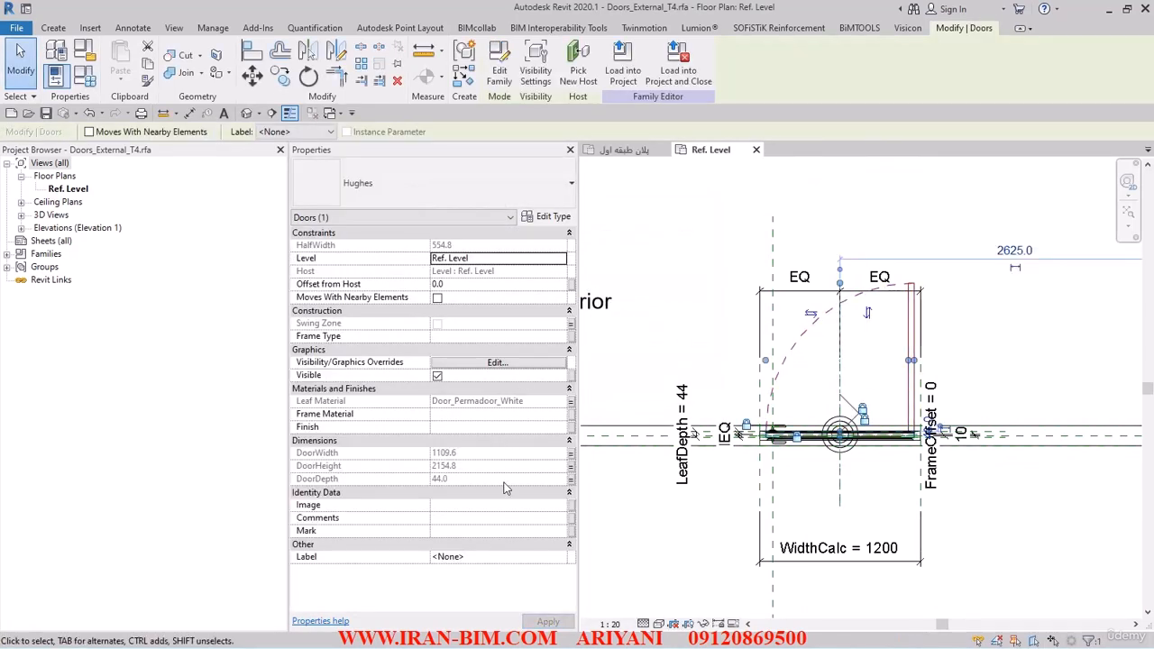
click(712, 337)
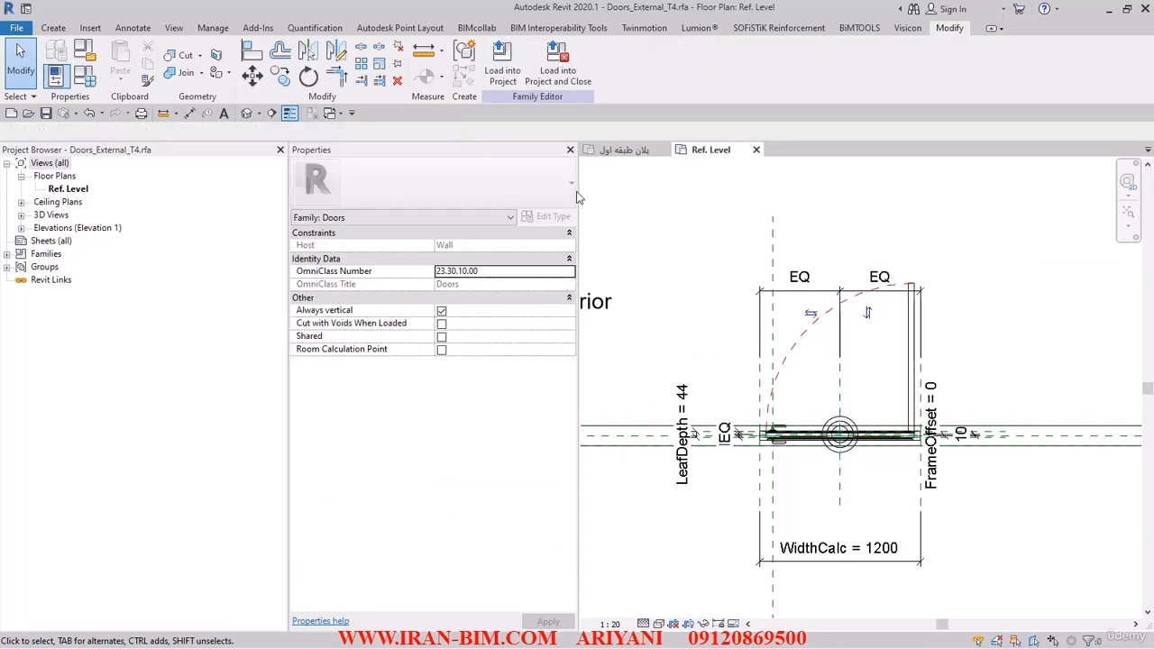
click(212, 27)
click(98, 61)
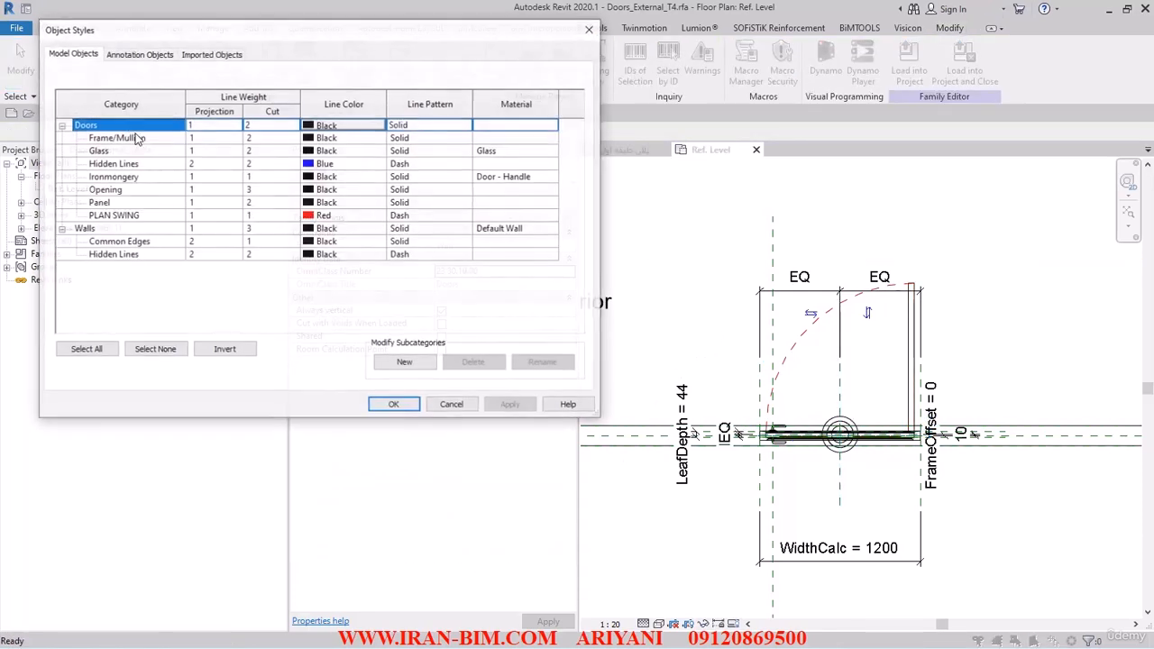
click(396, 406)
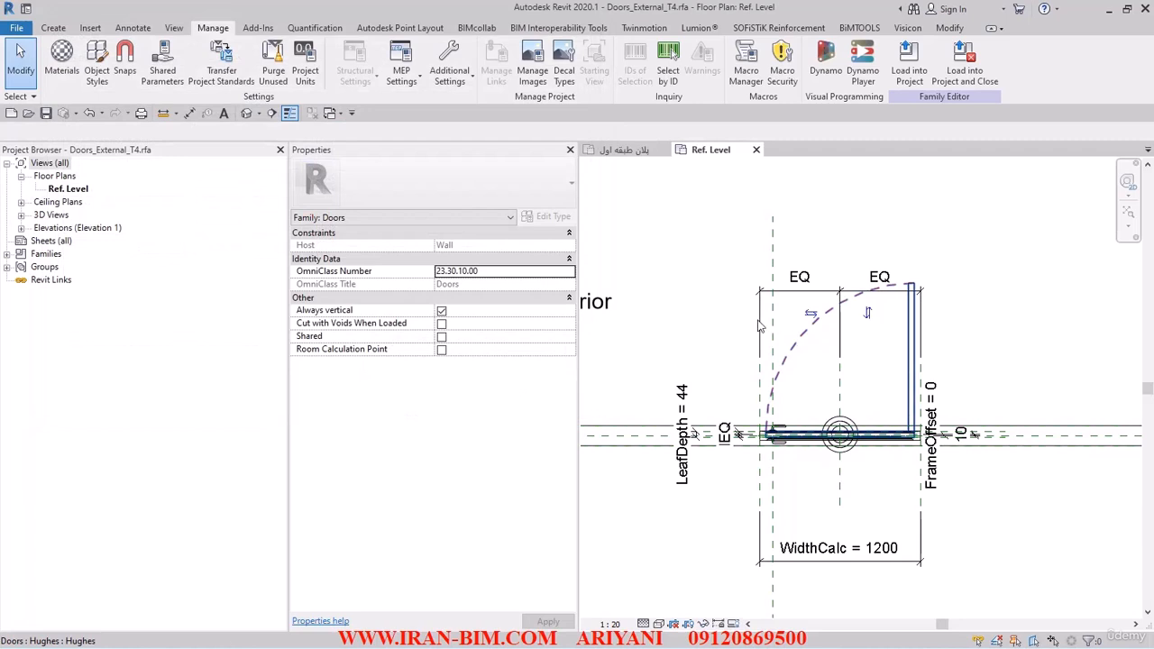
click(46, 113)
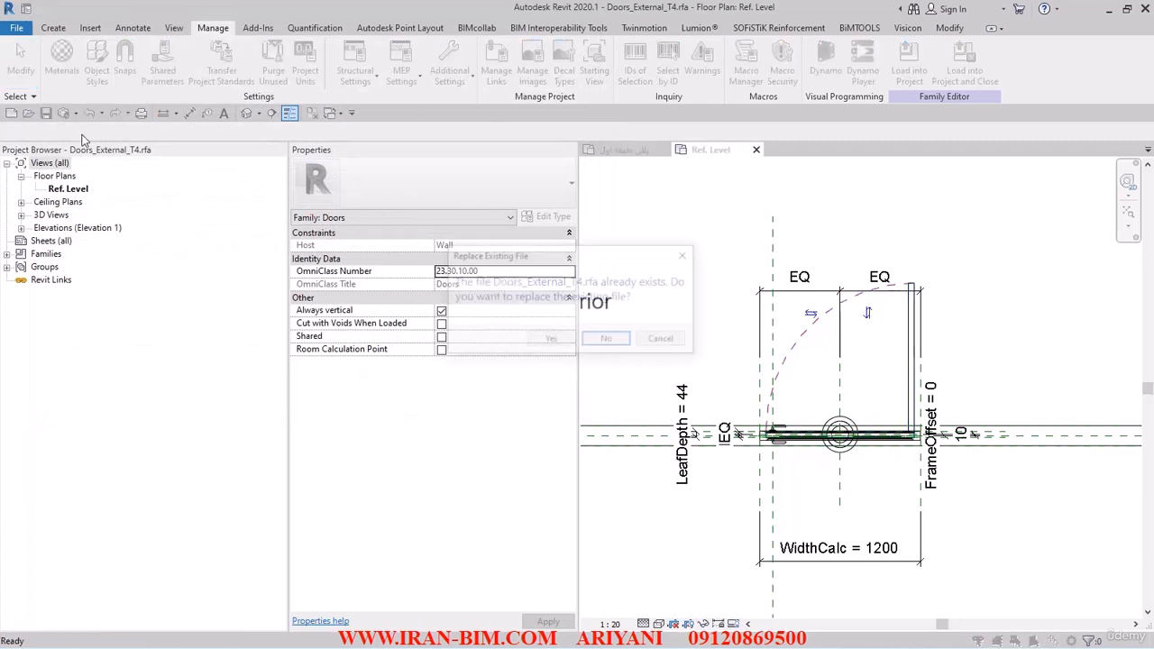
click(566, 340)
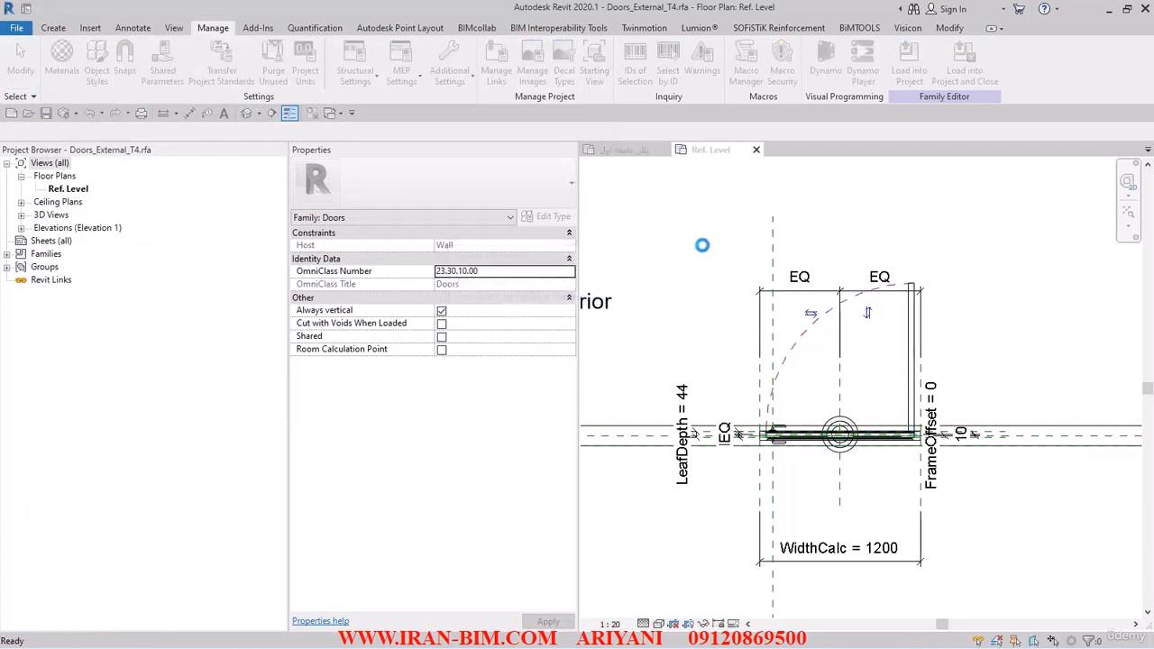
Load the saved Doors_External_T4 family into the TR-ARCH-10-06-98_gh_ar.rvt project, overwriting the existing version
click(909, 63)
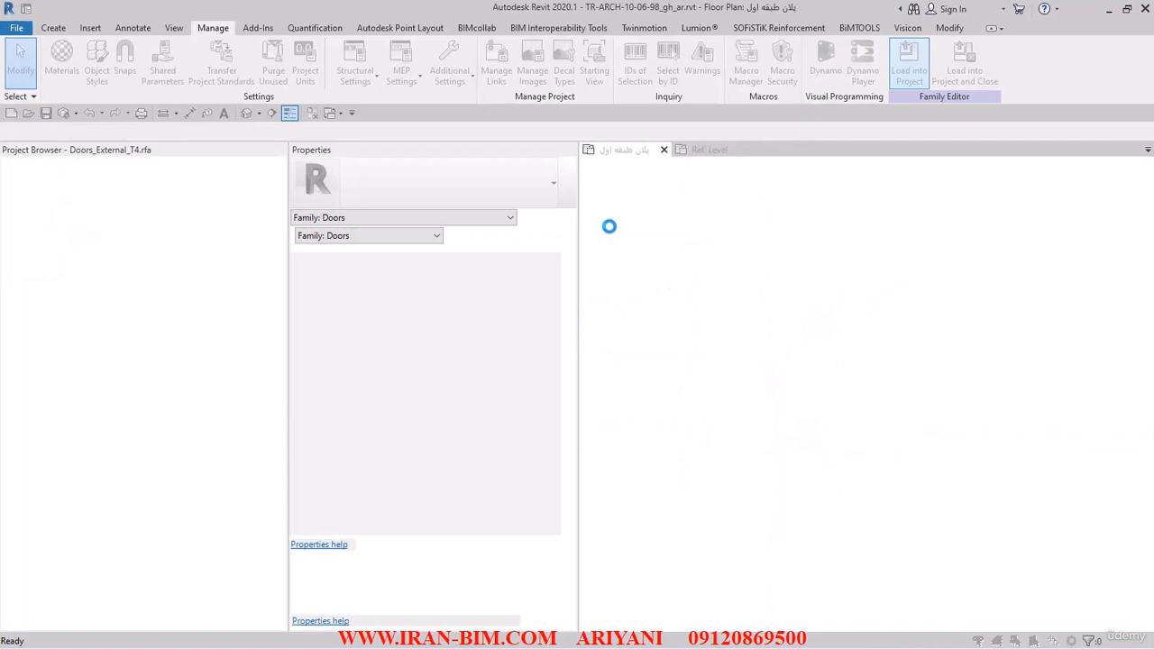
click(523, 296)
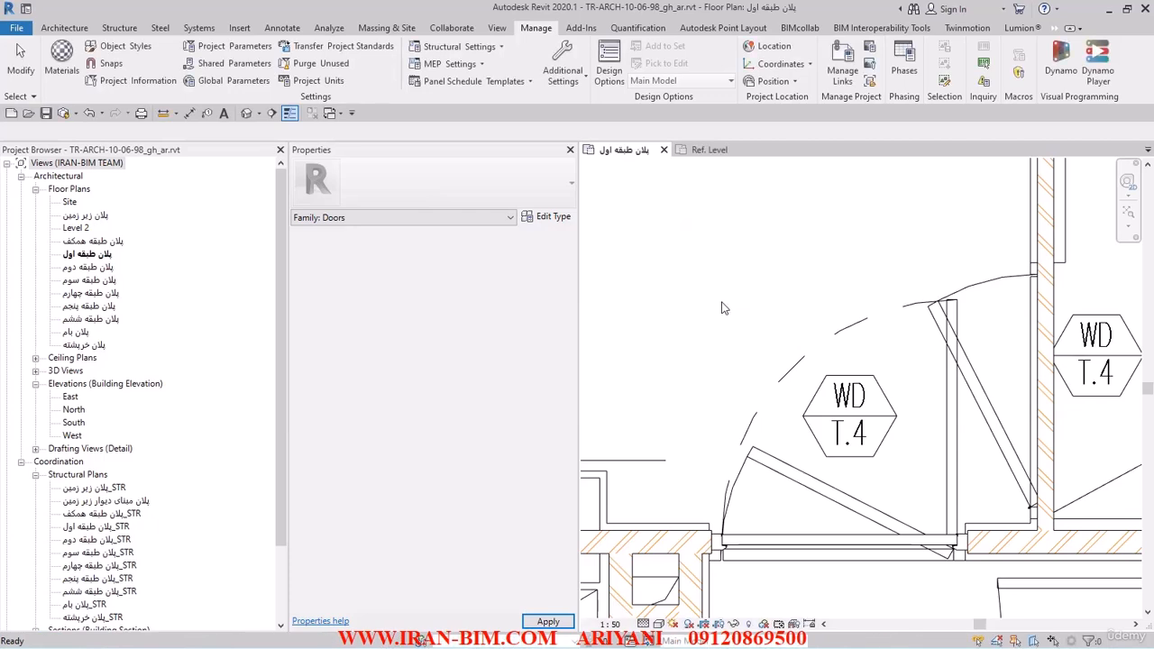
middle_drag(670, 330, 758, 327)
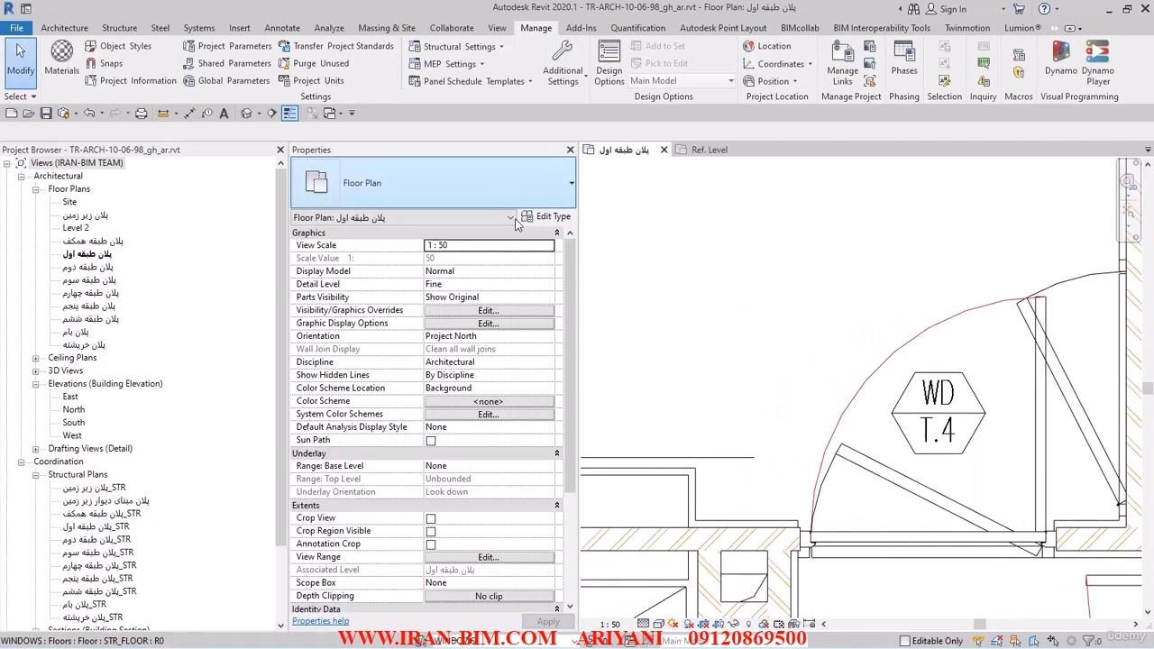
Set the line pattern of the Doors Plan Swing subcategory to Dash in the project's Object Styles and apply it
click(117, 50)
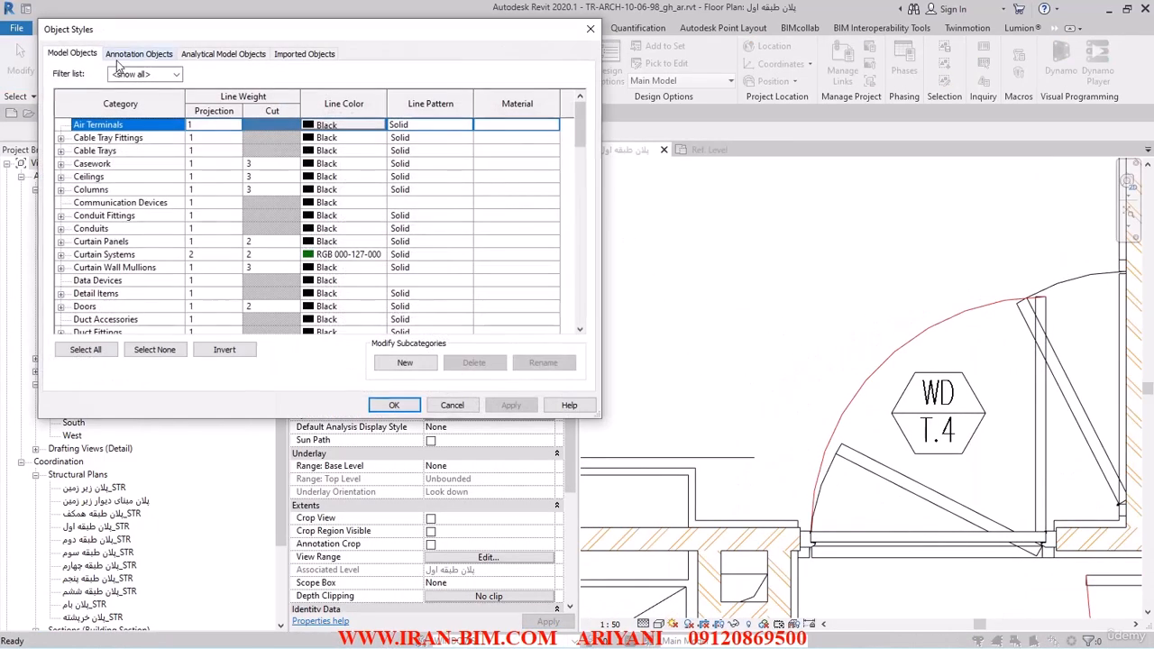
click(90, 307)
scroll(65, 326, down, 1)
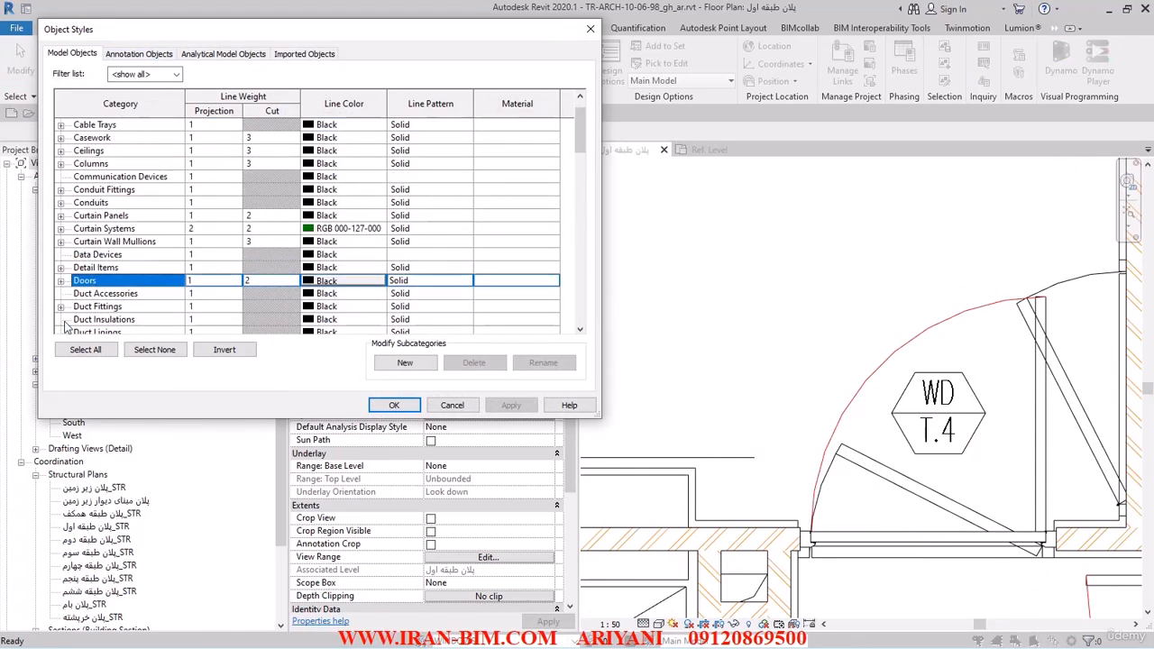
click(61, 281)
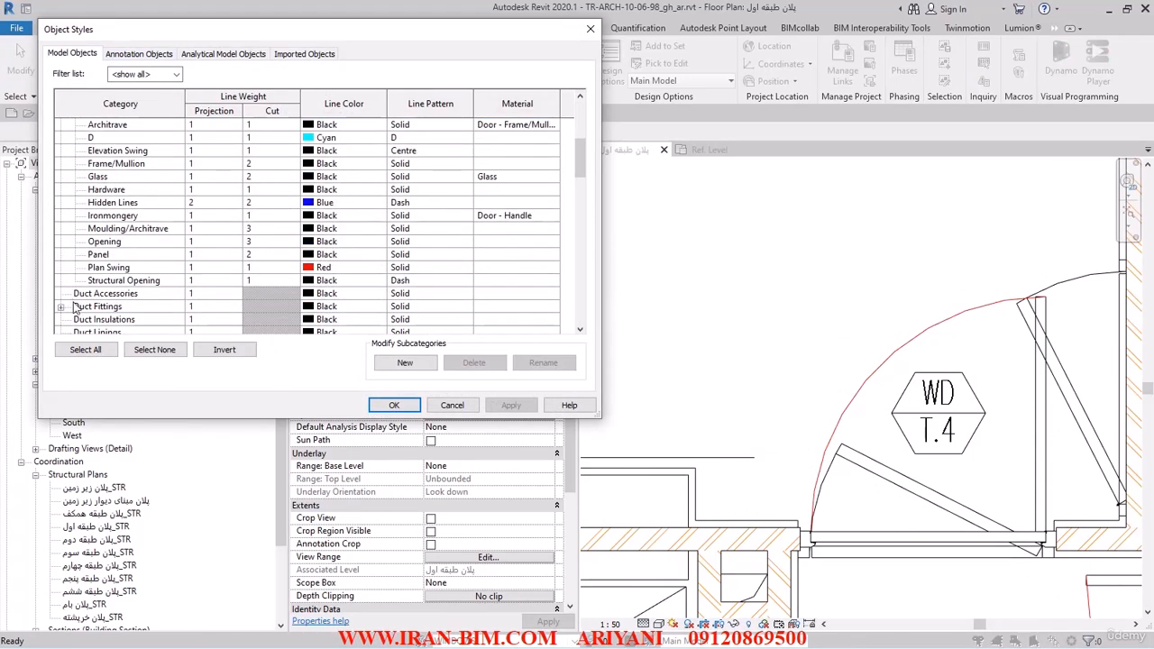
click(118, 280)
click(109, 268)
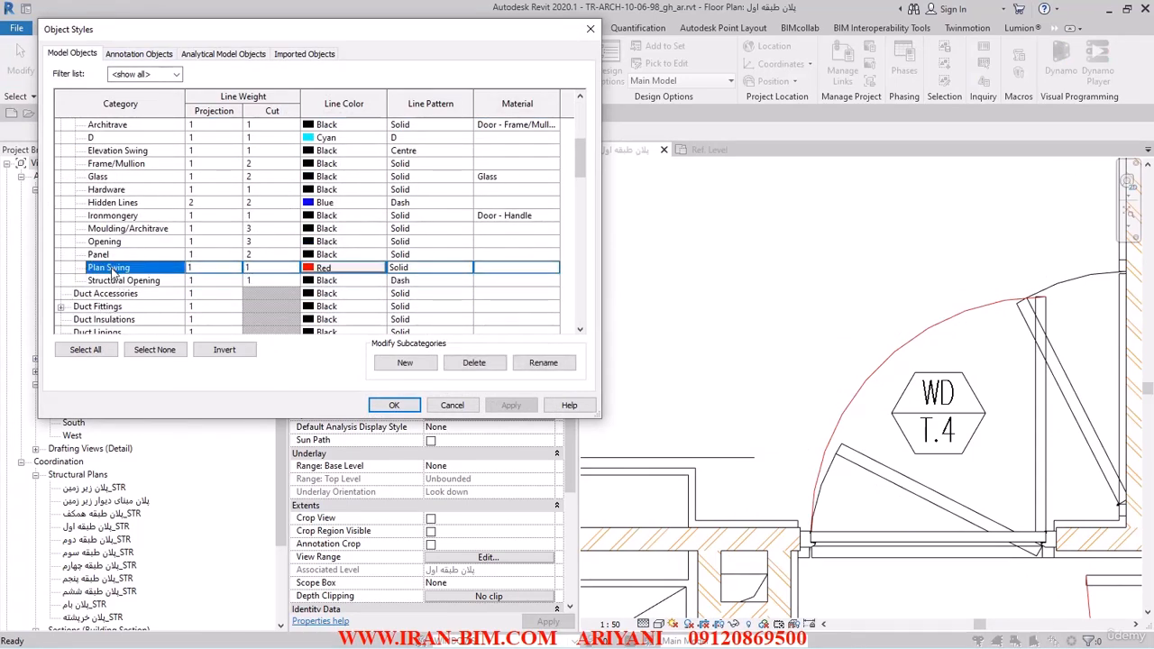
click(445, 268)
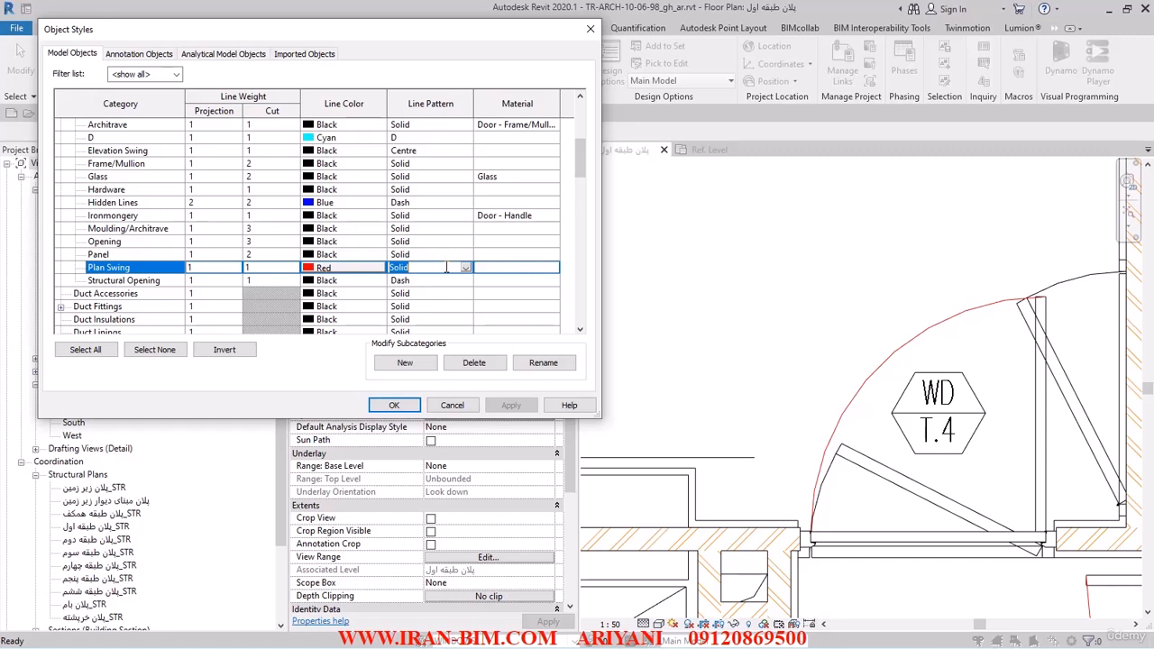
click(445, 268)
click(419, 285)
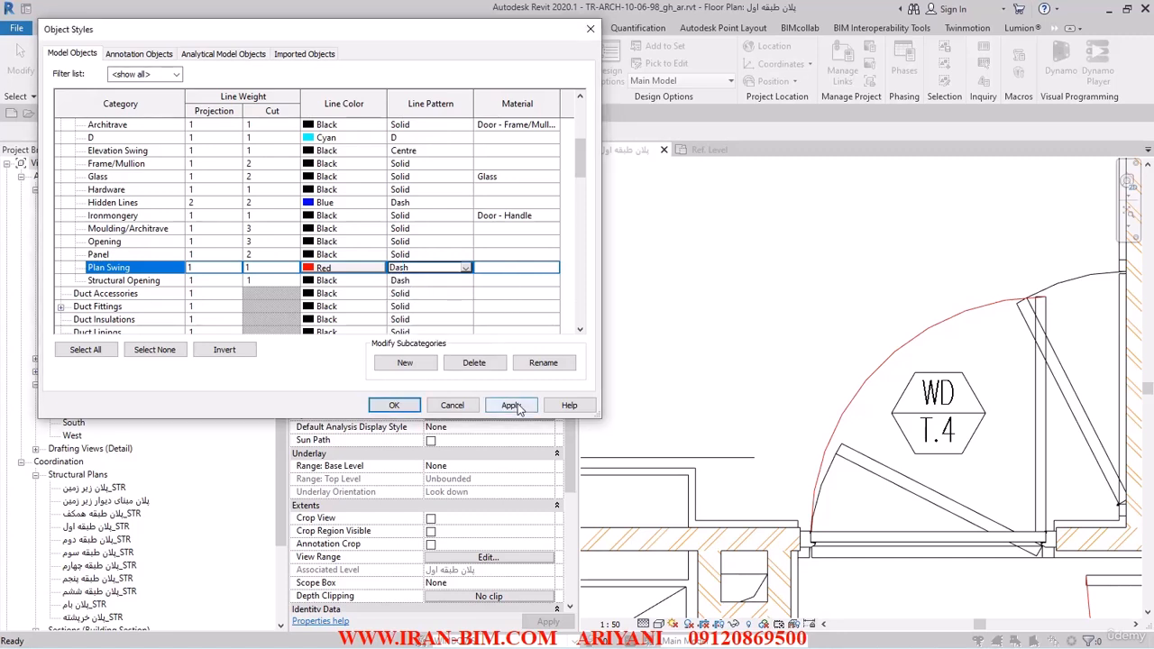
click(511, 407)
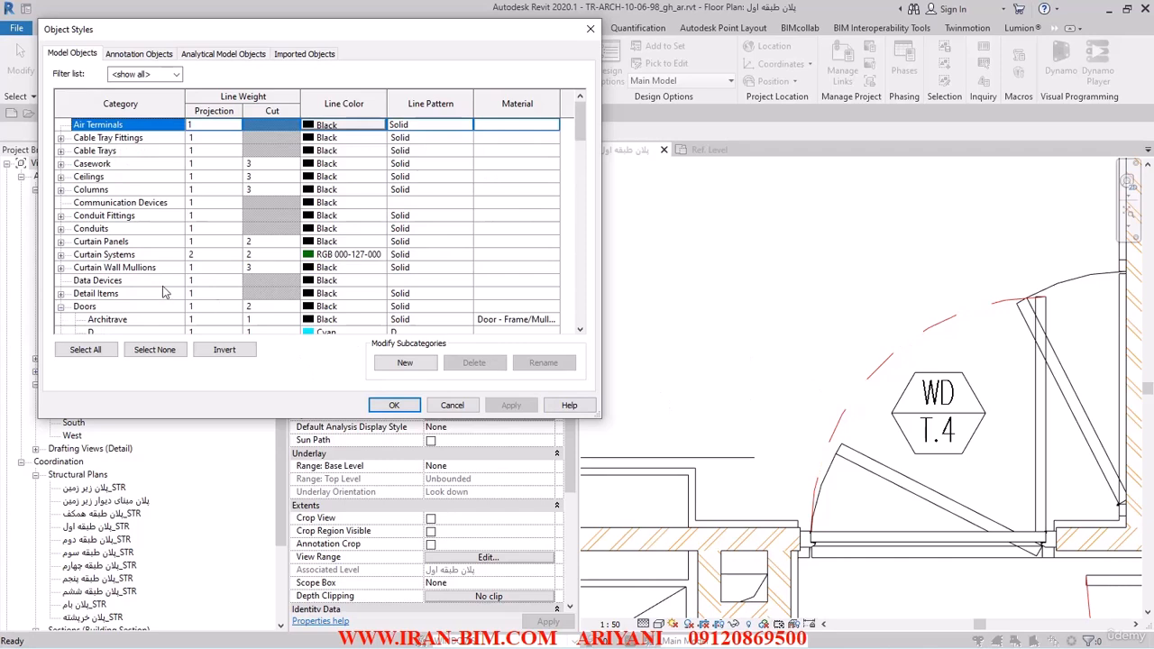
Set the line color of the Doors Panel subcategory to red, apply it and close Object Styles
scroll(108, 229, down, 4)
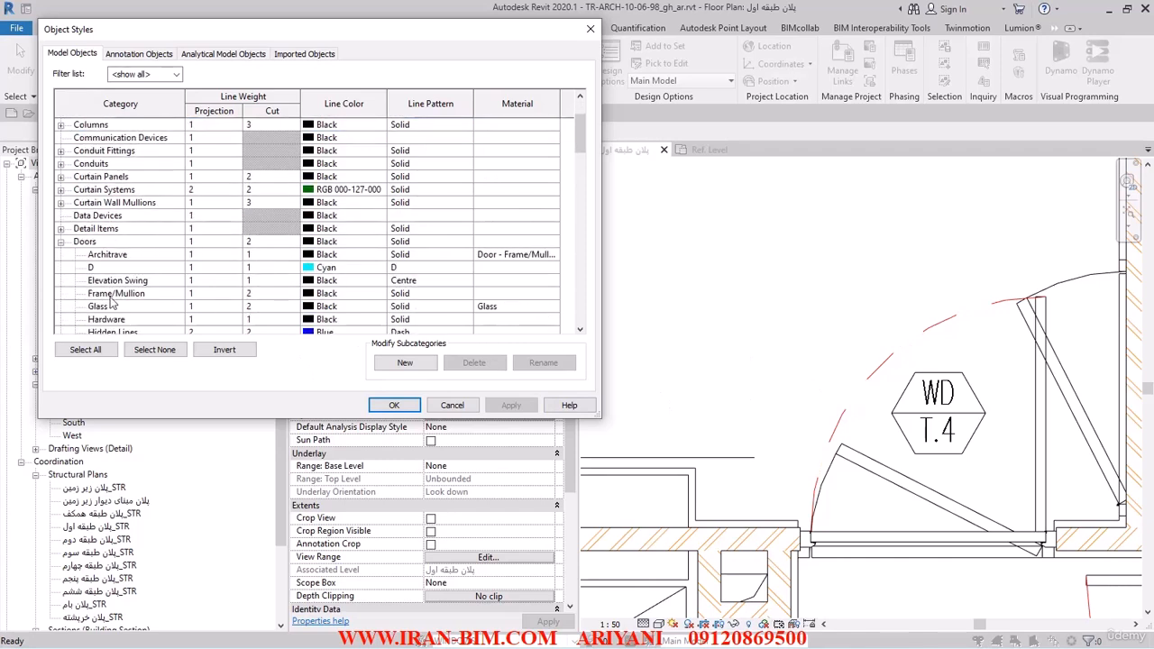
scroll(105, 285, down, 1)
click(107, 294)
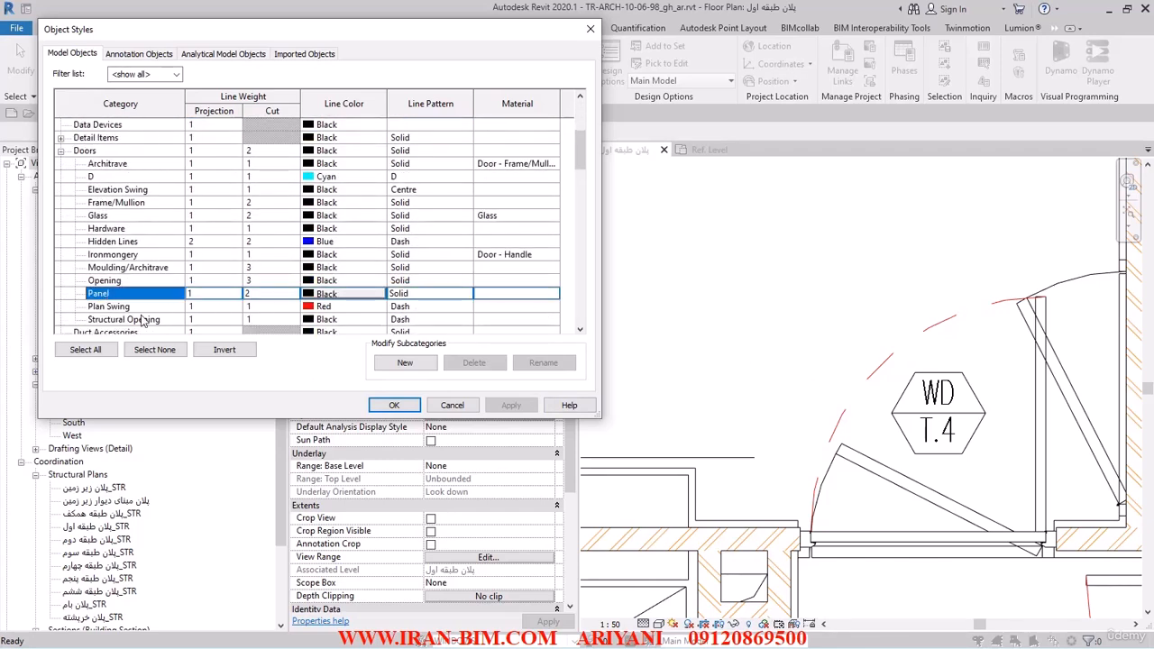
click(332, 294)
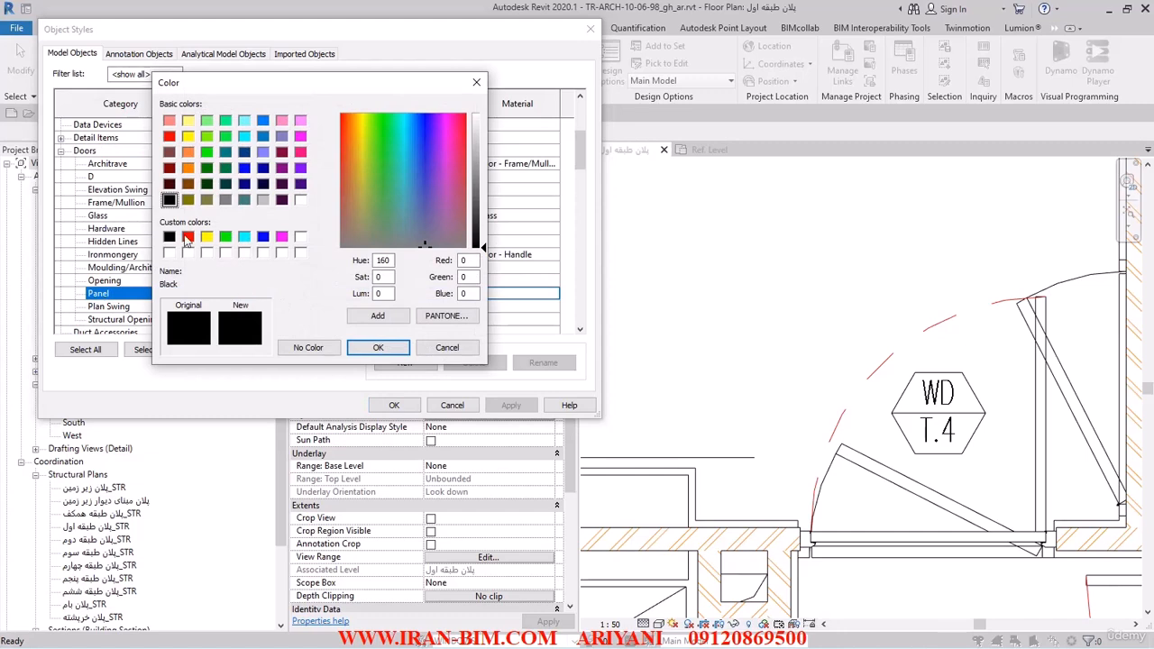
click(186, 237)
click(378, 348)
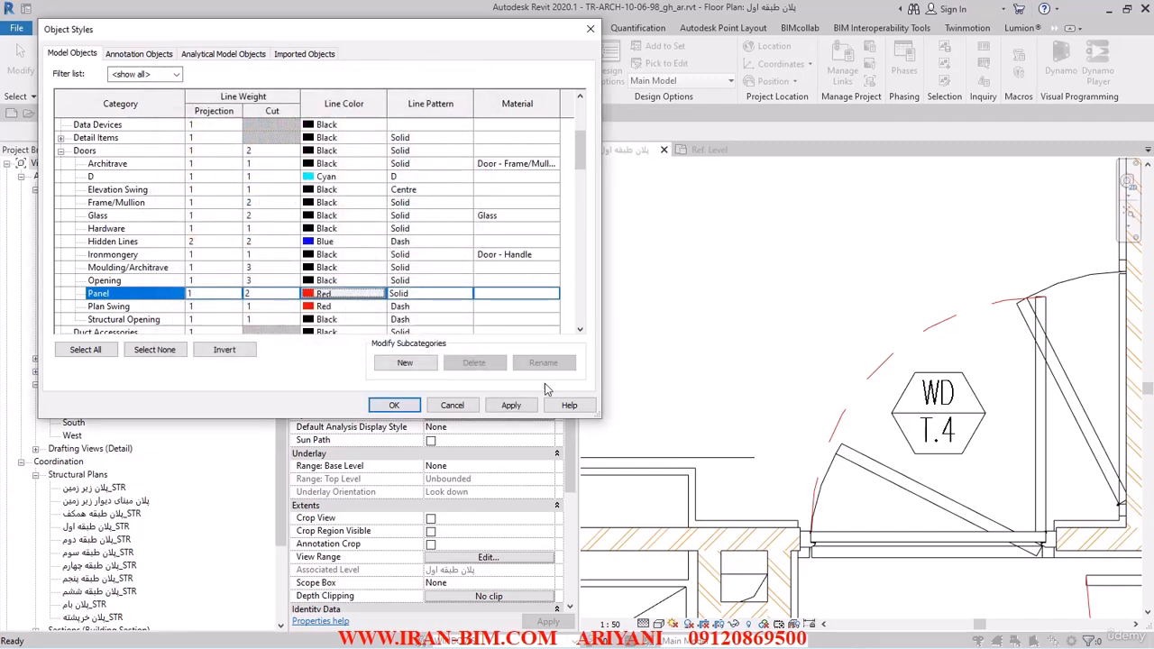
click(514, 408)
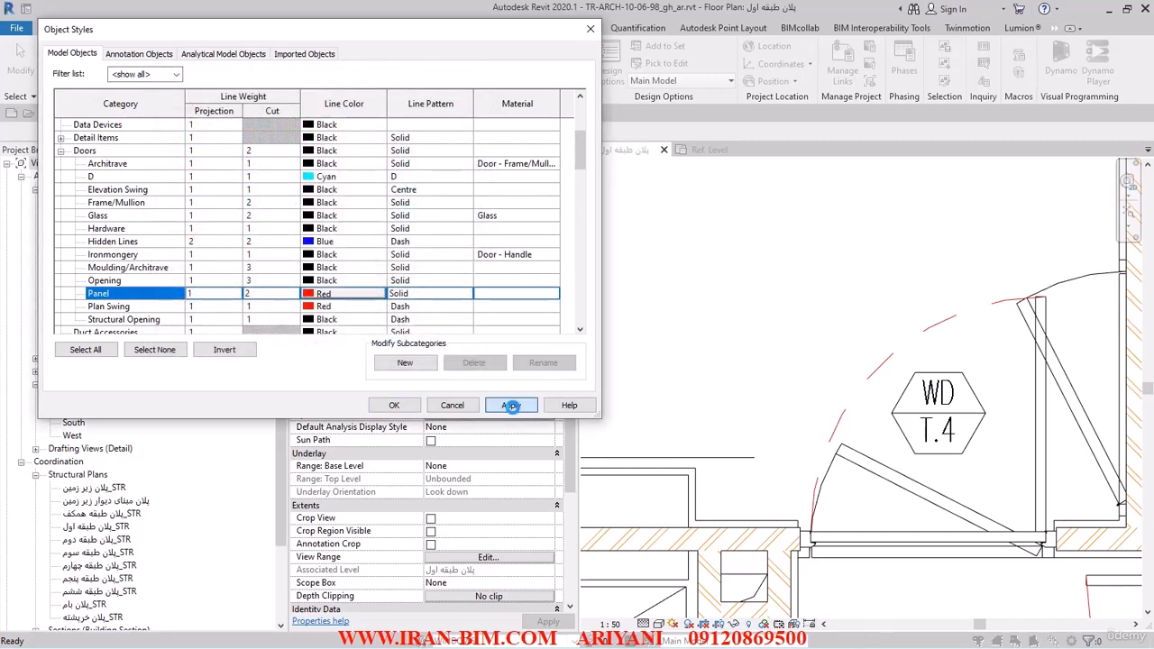
click(387, 405)
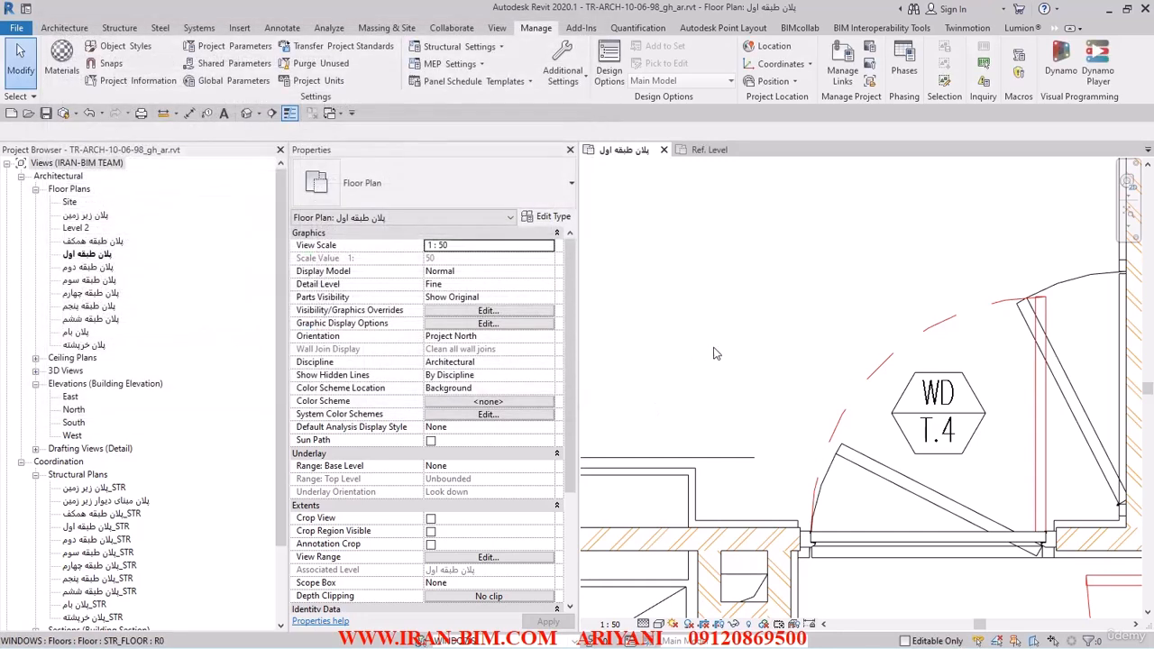
Examine the leaf and swing lines of the other doors across the first-floor plan
scroll(717, 411, down, 4)
scroll(717, 413, down, 2)
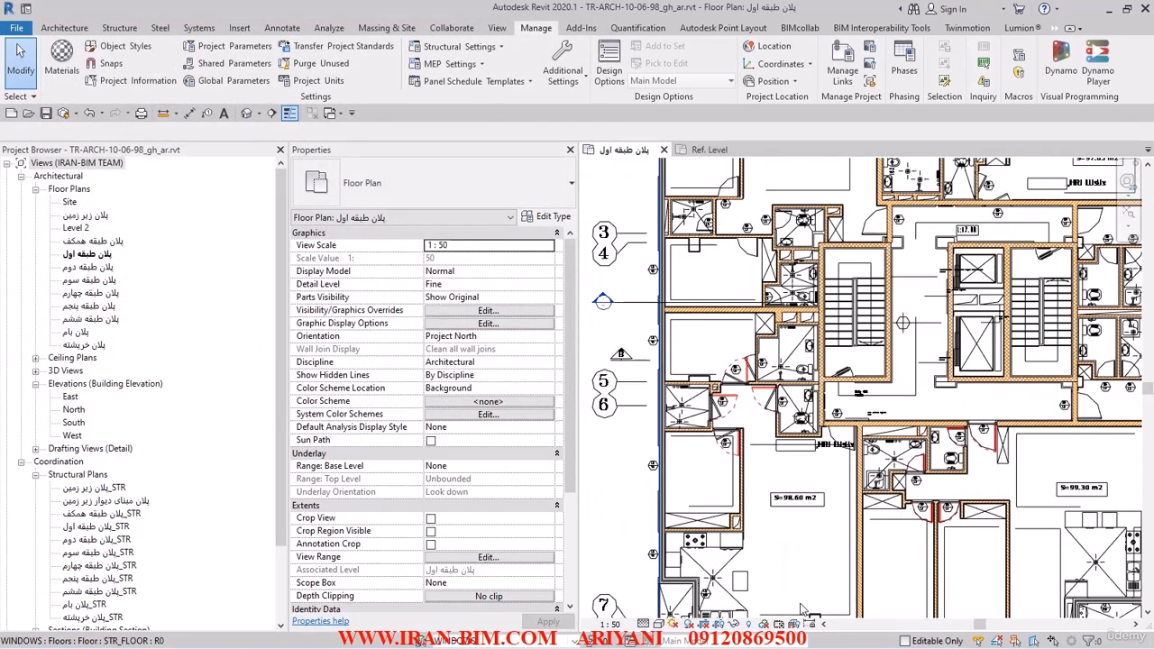
scroll(921, 560, up, 5)
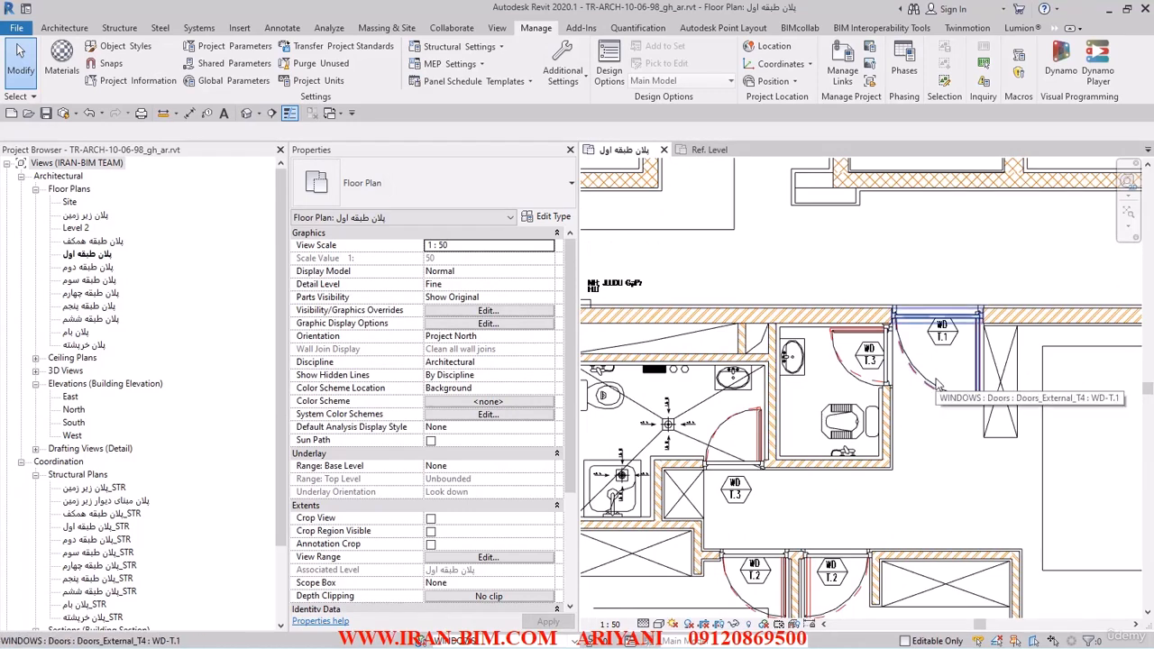
middle_drag(843, 396, 955, 507)
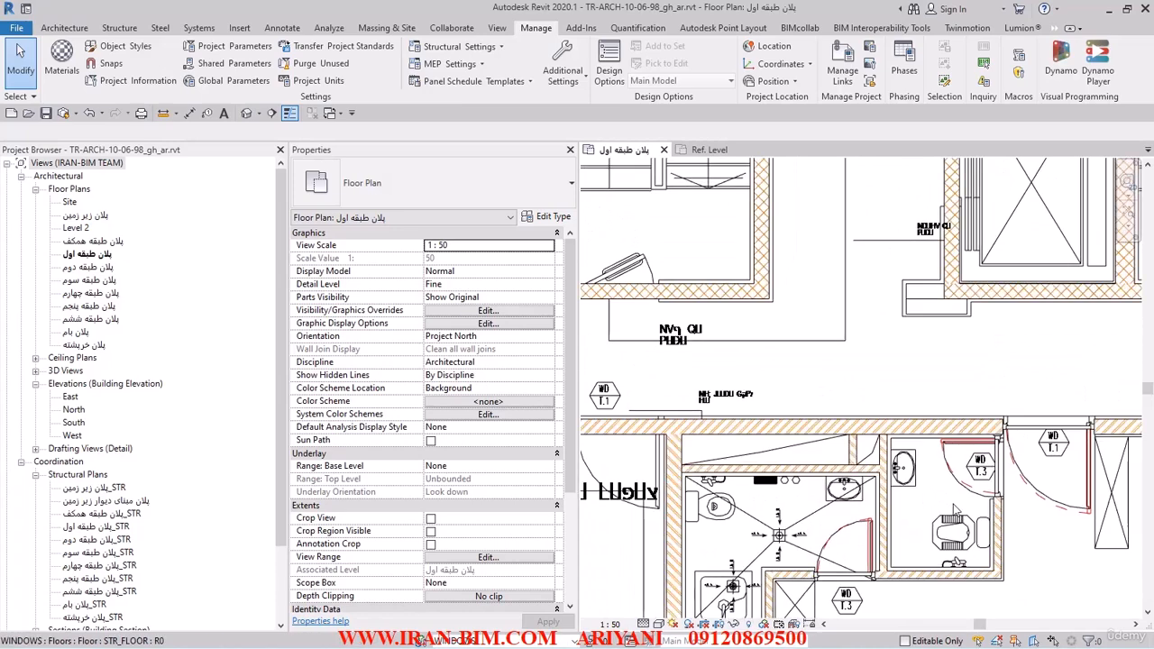